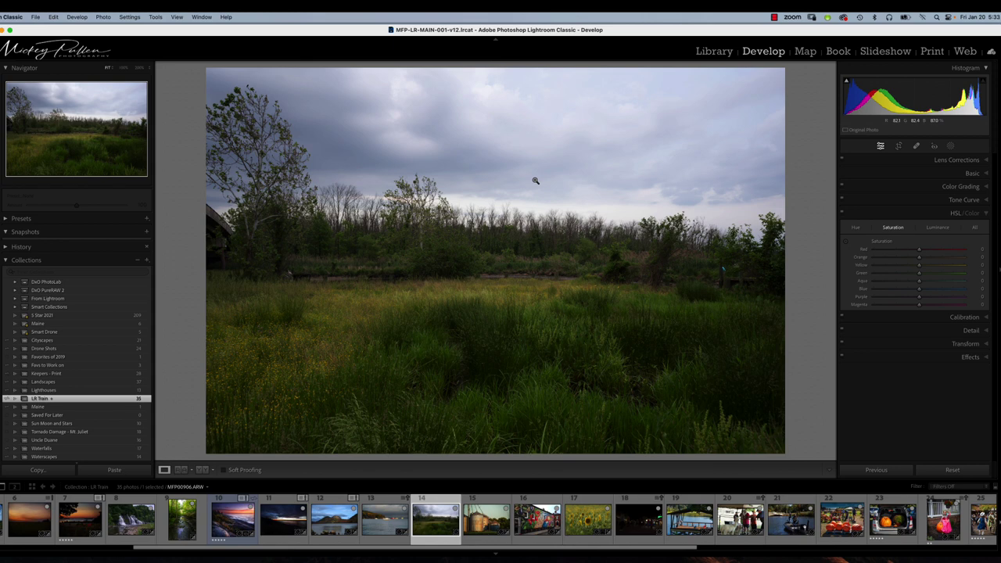
- Create a mask with Select Sky and show its overlay as White on Black
left_click(951, 146)
left_click(914, 182)
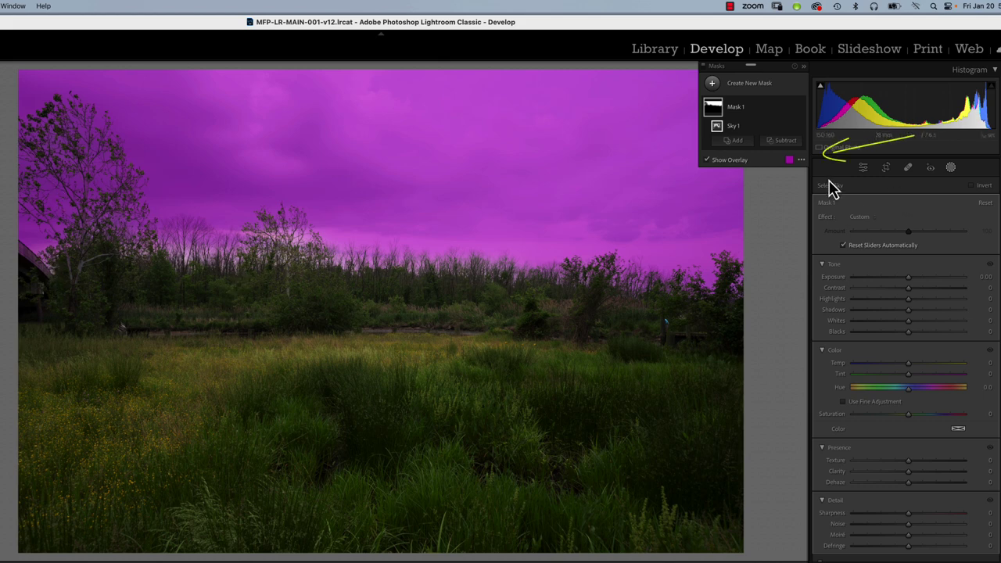
left_click(802, 162)
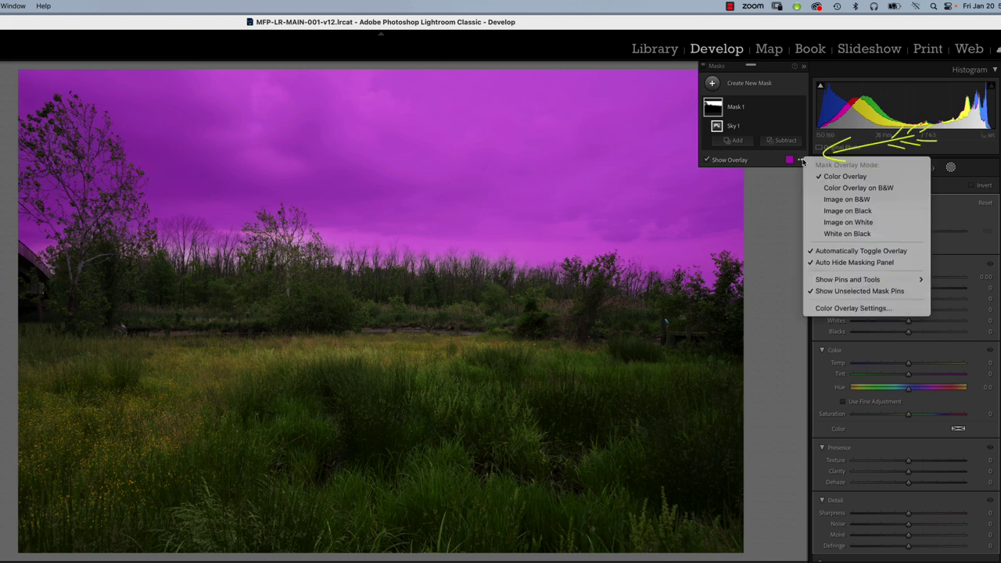
left_click(848, 234)
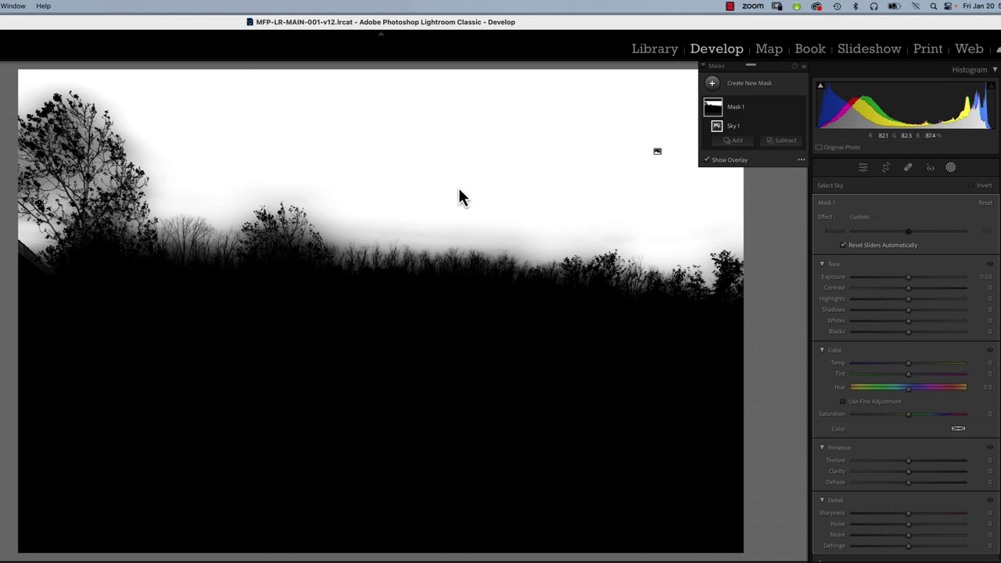
- Invert Mask 1 so that it covers the foreground instead of the sky
mouse_move(794, 128)
left_click(790, 107)
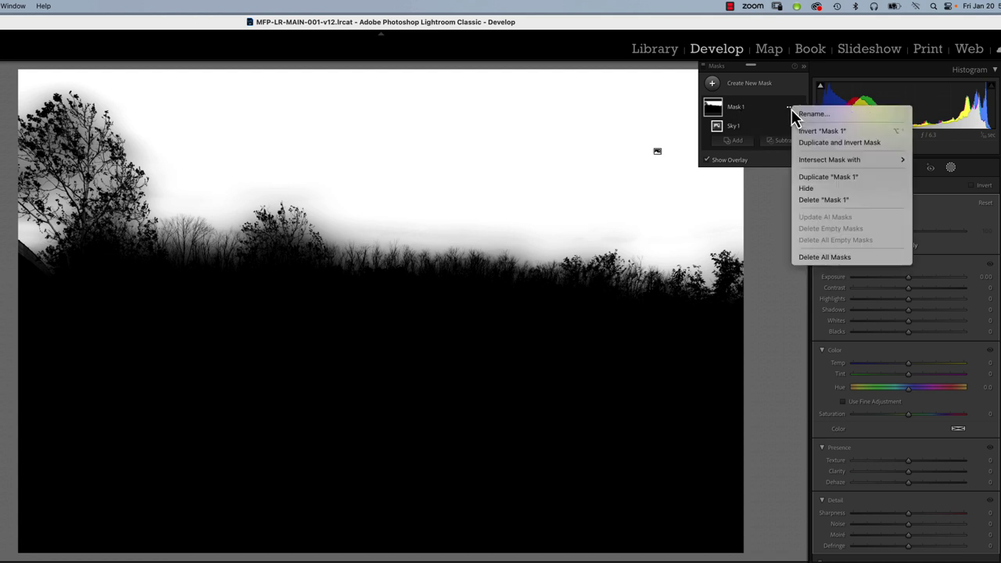
left_click(814, 131)
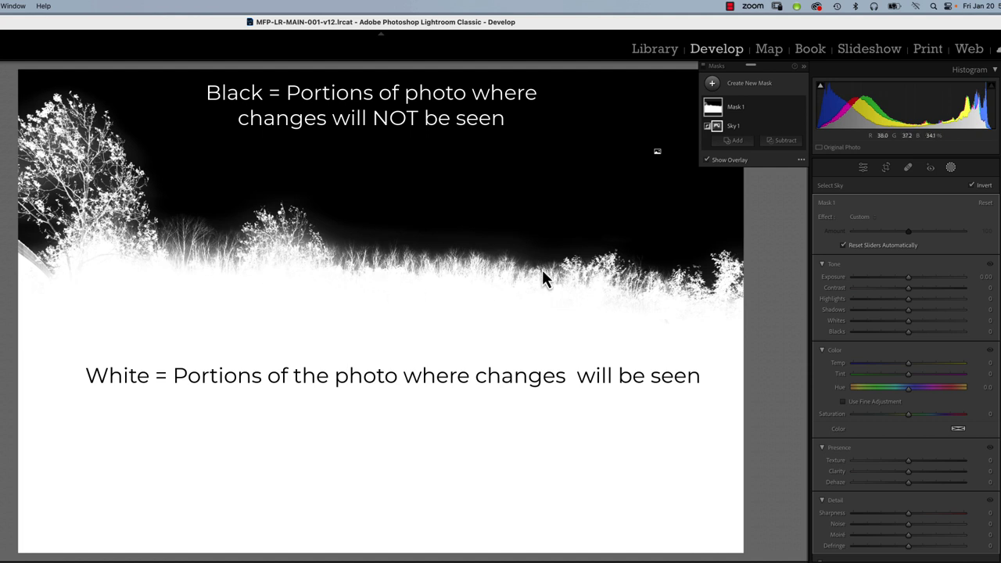
- Subtract the sky from the inverted mask twice with Select Sky to refine the edges around the tree limbs
left_click(789, 108)
left_click(763, 117)
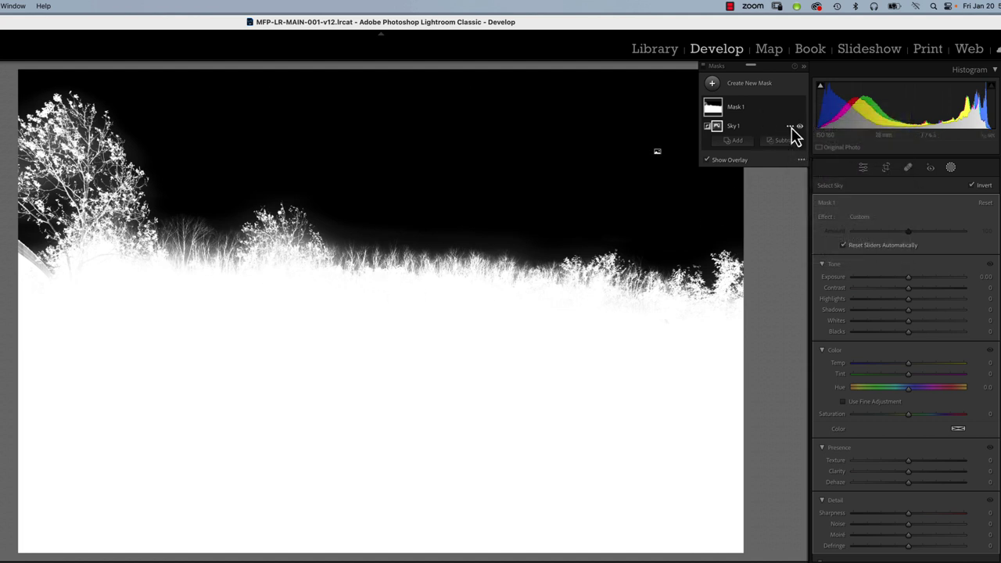
left_click(779, 142)
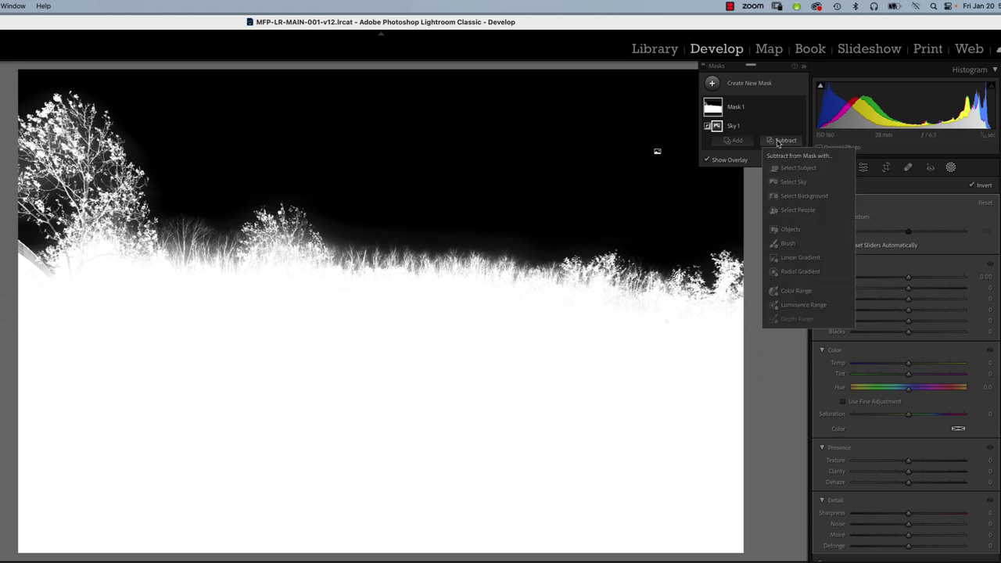
left_click(790, 183)
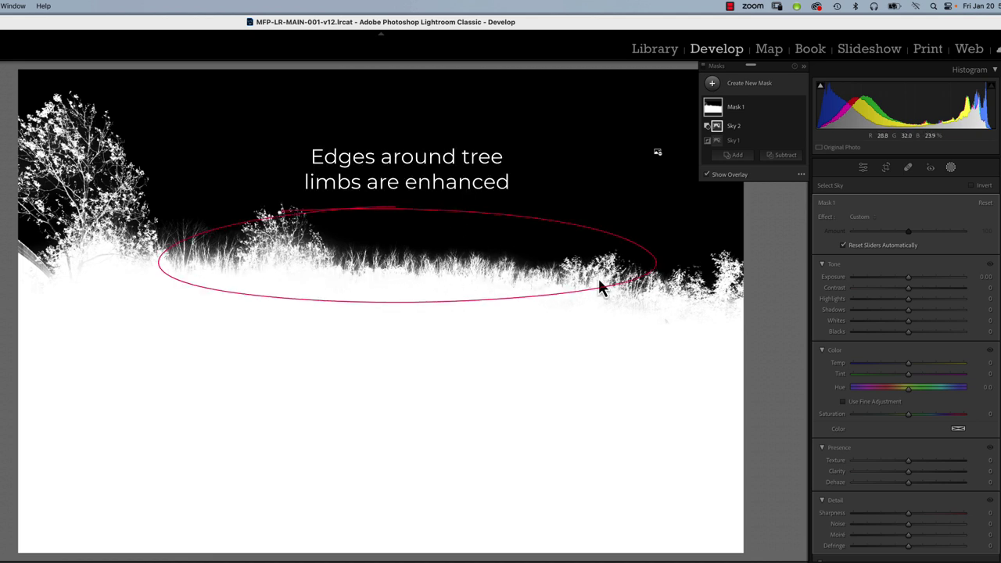
left_click(781, 155)
left_click(787, 197)
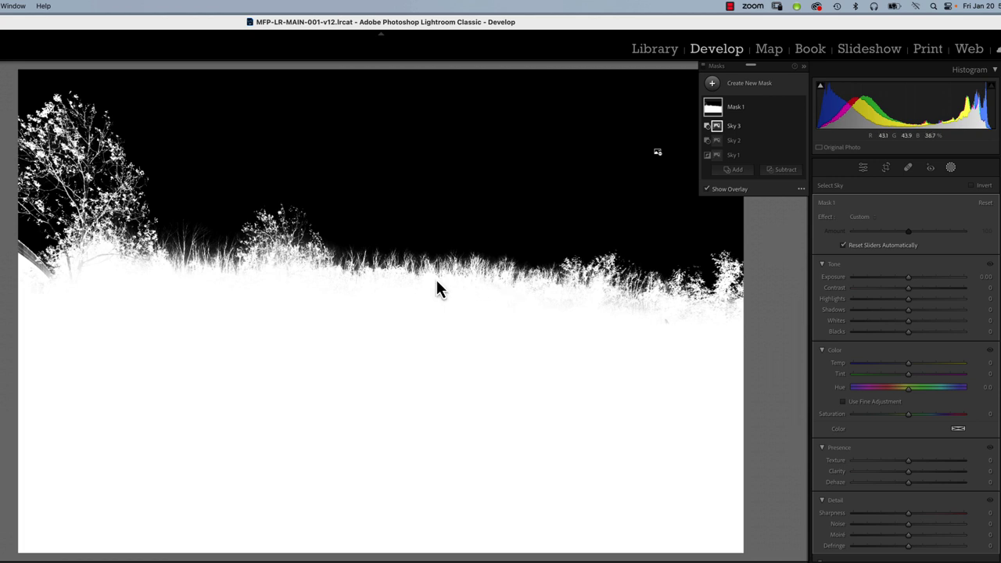
- Invert the refined Mask 1 back to the sky area and rename it Sky
left_click(789, 107)
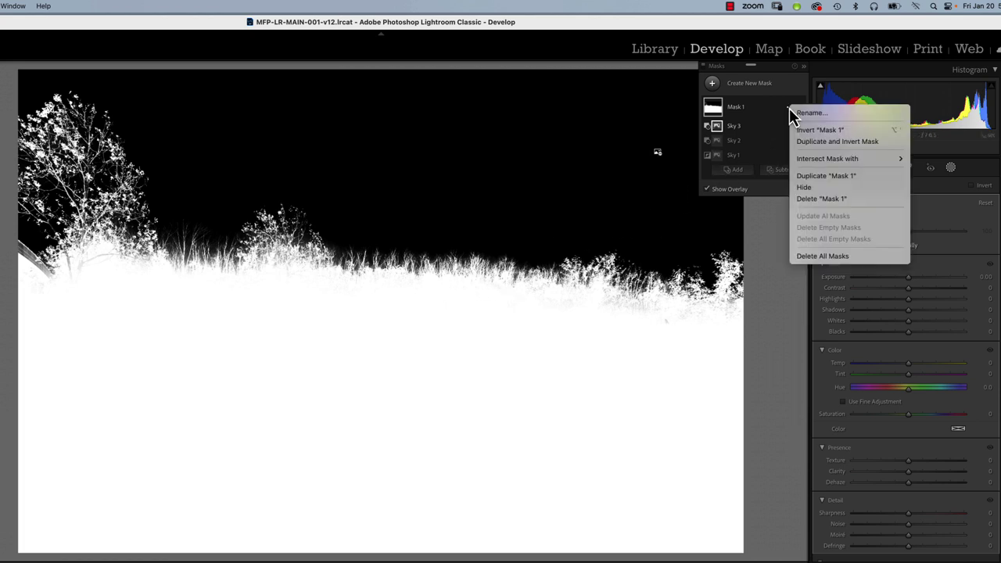
left_click(811, 132)
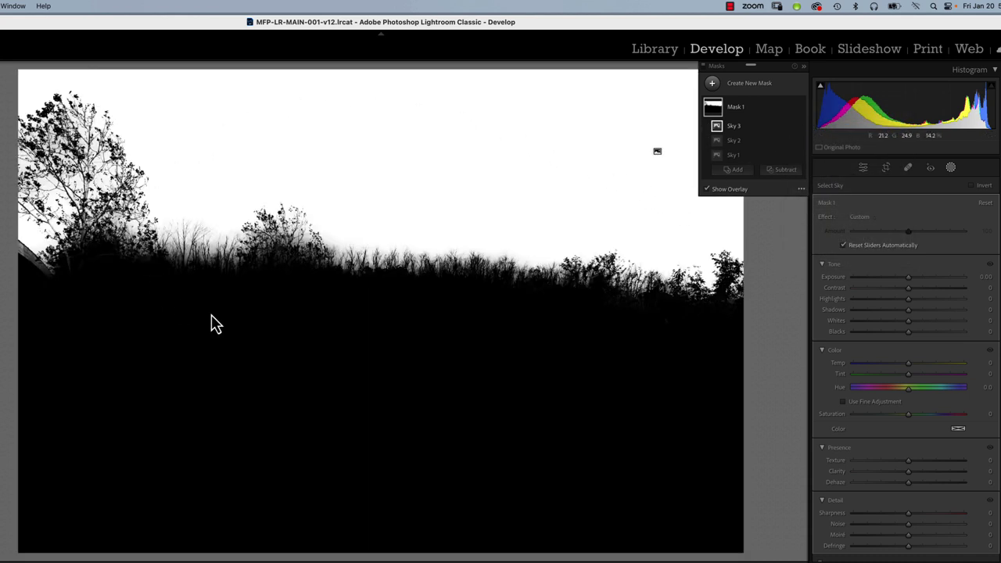
double_click(737, 109)
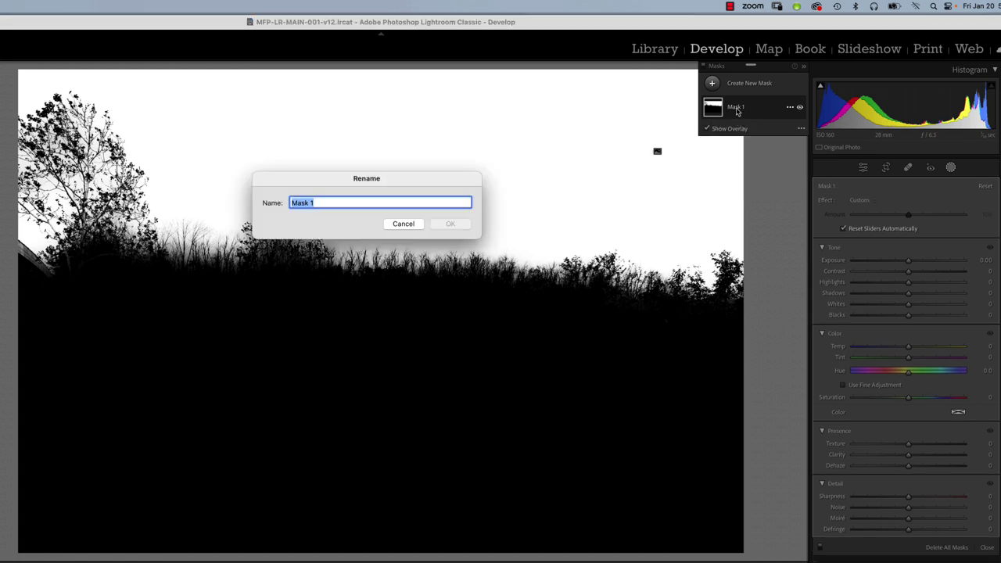
type("Sky")
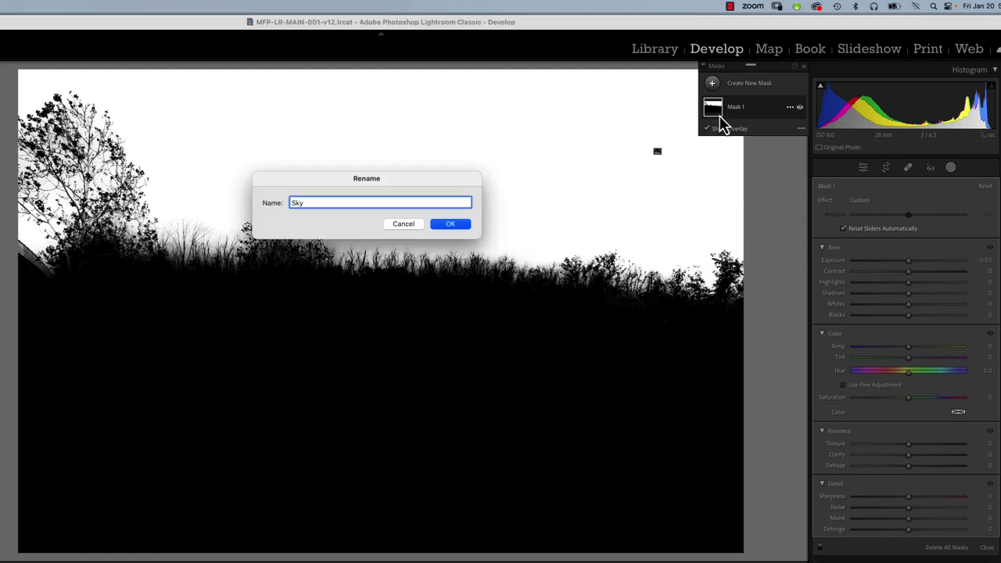
left_click(453, 224)
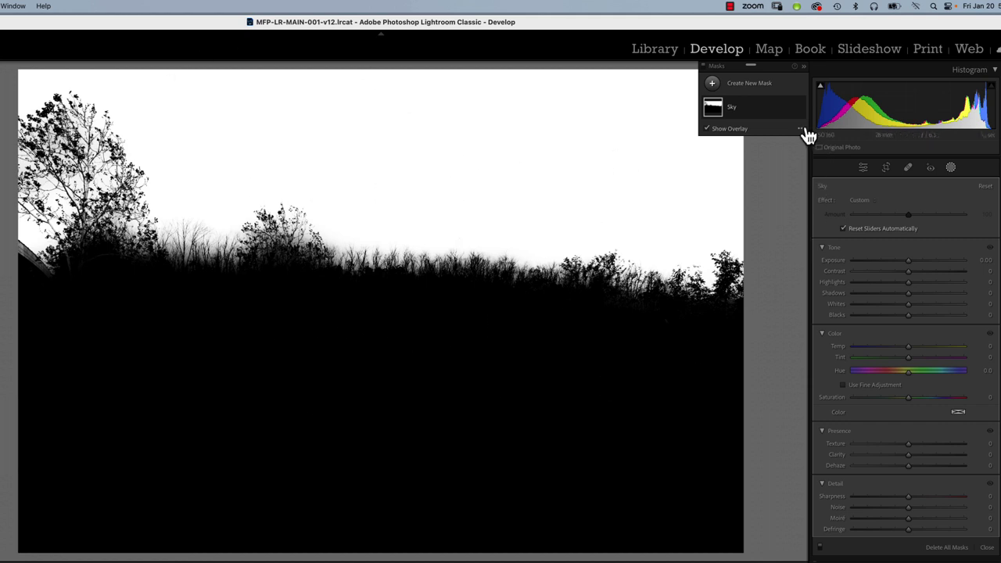
- Duplicate and invert the Sky mask, and rename the inverted copy Foreground
left_click(790, 108)
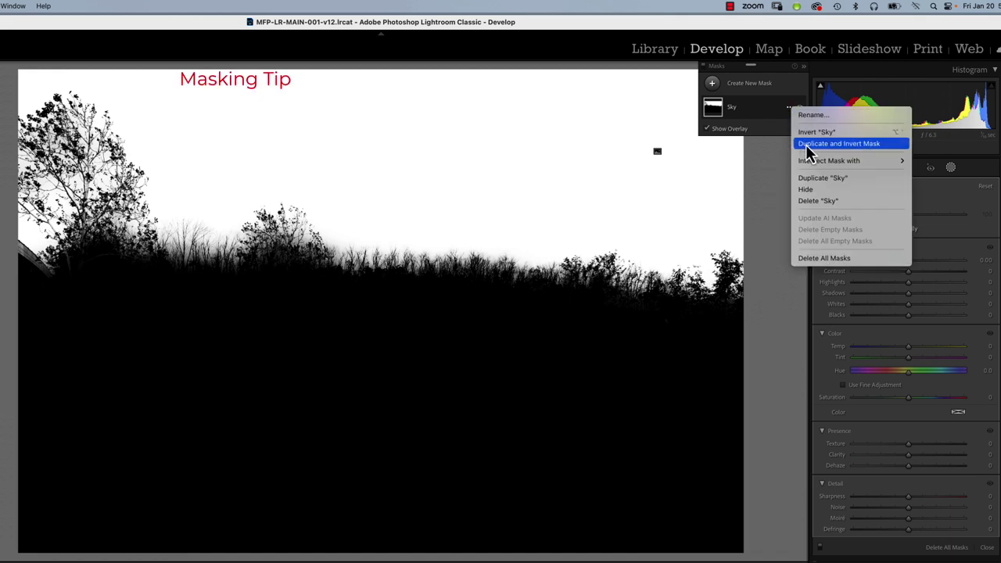
left_click(807, 145)
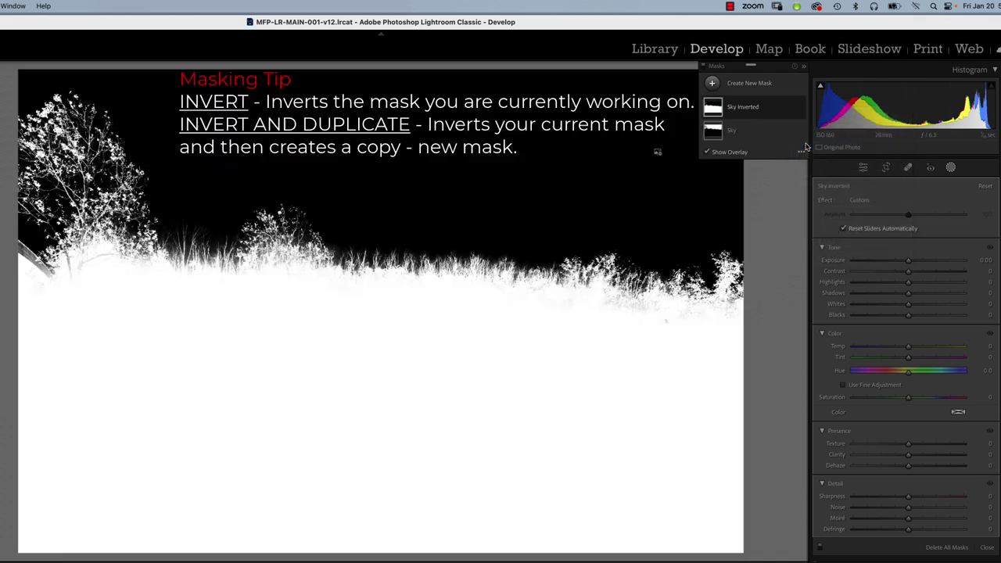
double_click(745, 109)
type("F")
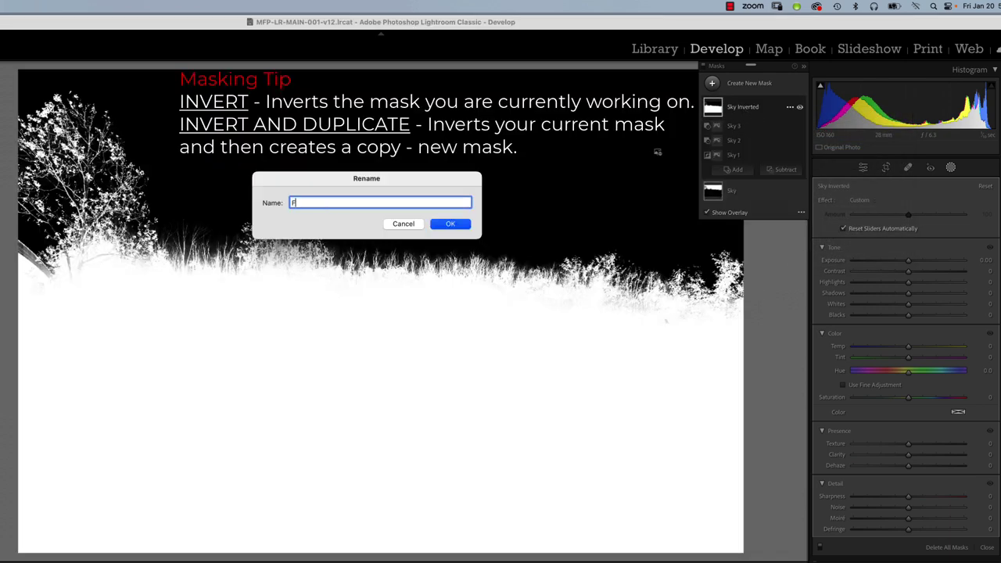
type("oreground")
left_click(449, 227)
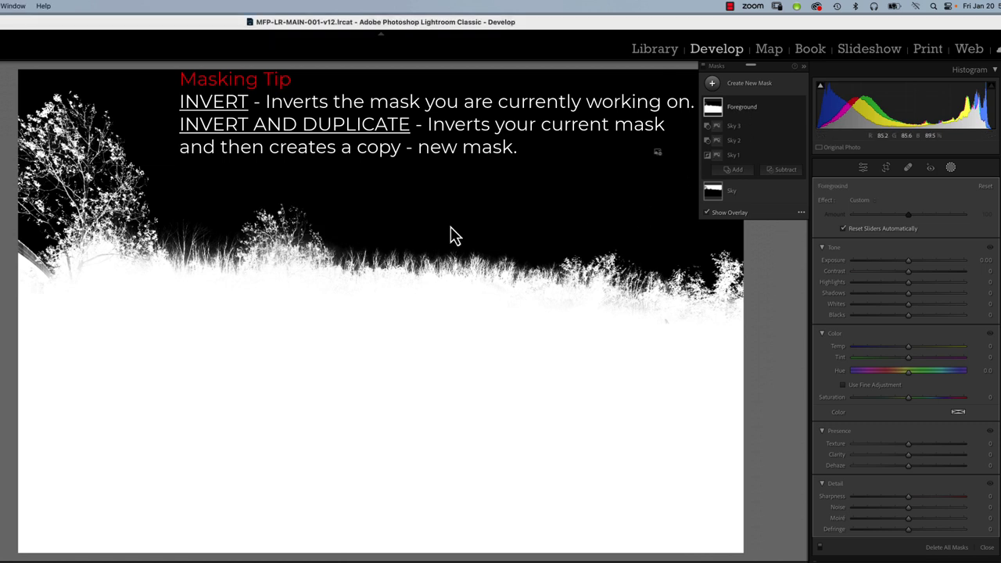
- Switch the mask overlay mode to Color Overlay and set the Foreground mask's exposure to 0.03
left_click(800, 214)
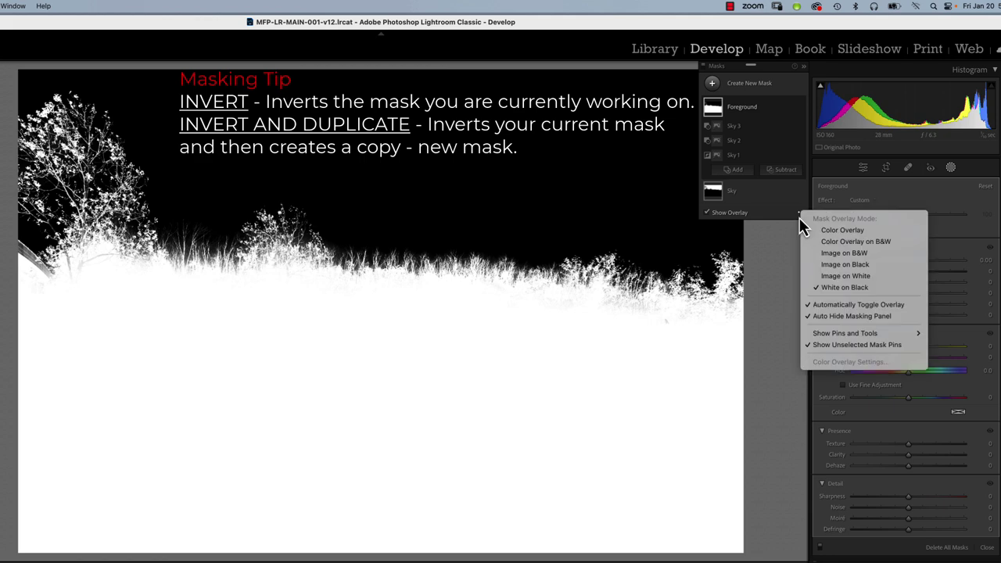
left_click(833, 233)
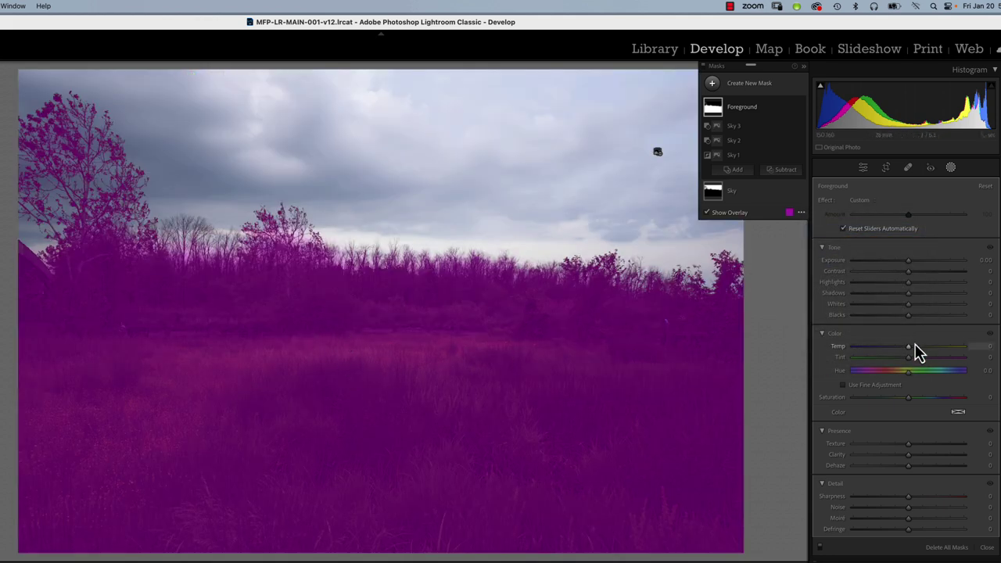
mouse_move(908, 263)
left_mouse_down()
mouse_move(935, 271)
mouse_move(889, 275)
mouse_move(937, 277)
mouse_move(913, 265)
mouse_move(927, 266)
mouse_move(906, 267)
left_mouse_up()
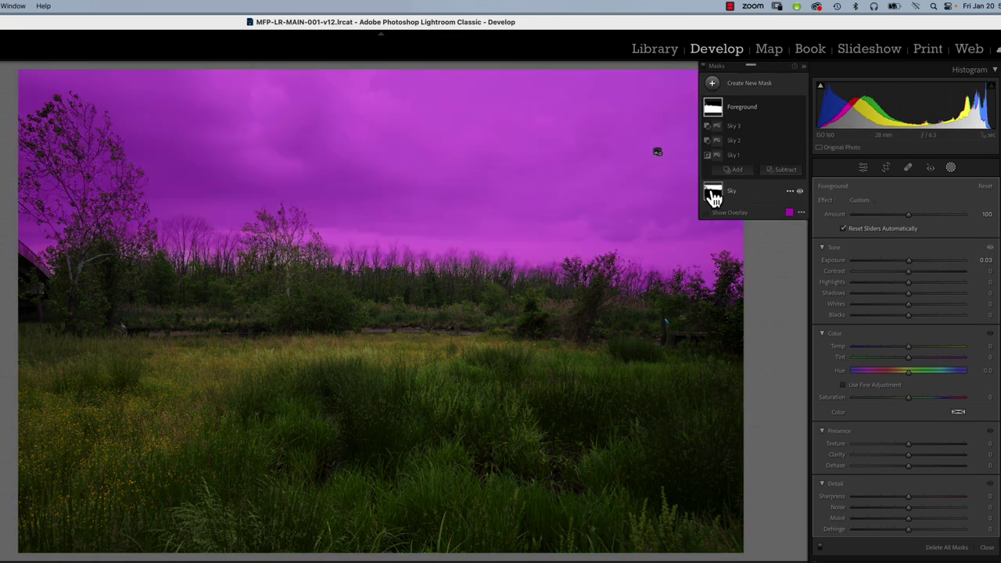
- Darken the sky by setting the Sky mask's exposure to about -0.55, and collapse its component list
left_click(712, 194)
mouse_move(909, 265)
left_mouse_down()
mouse_move(896, 263)
mouse_move(921, 262)
mouse_move(900, 264)
left_mouse_up()
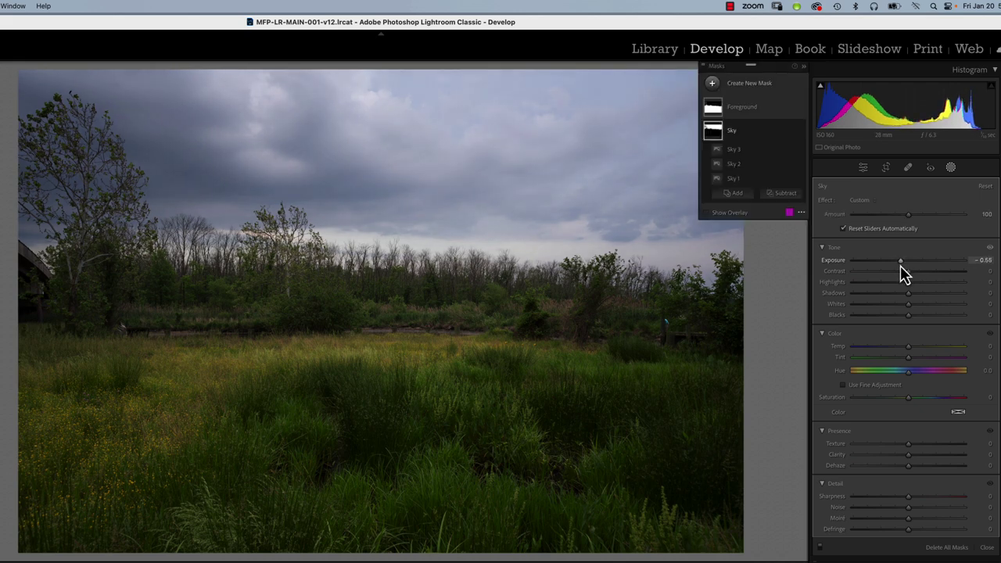
left_click(726, 146)
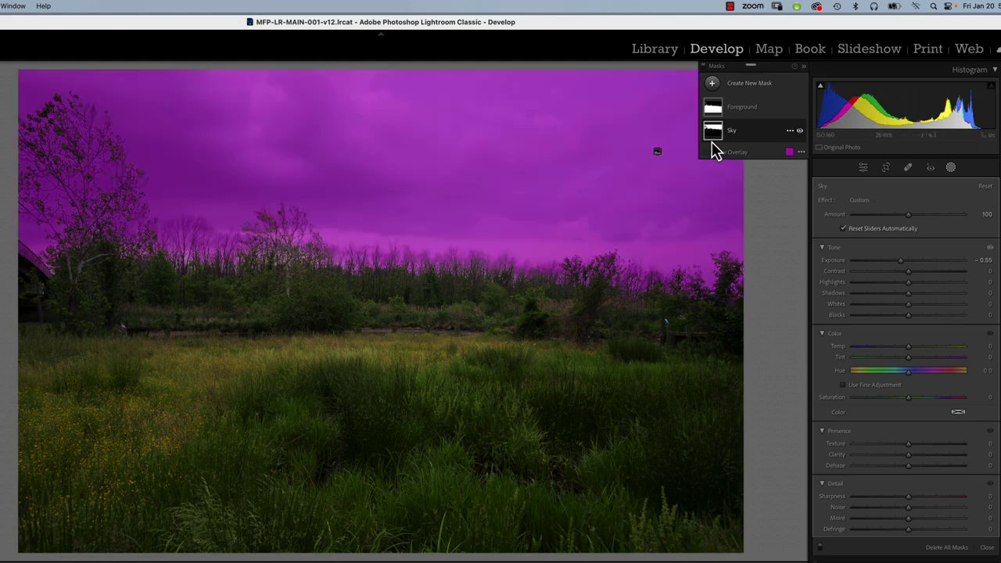
- Set the Foreground mask's exposure to 0.47 and contrast to 22, and compare the photo with its before view
left_click(712, 113)
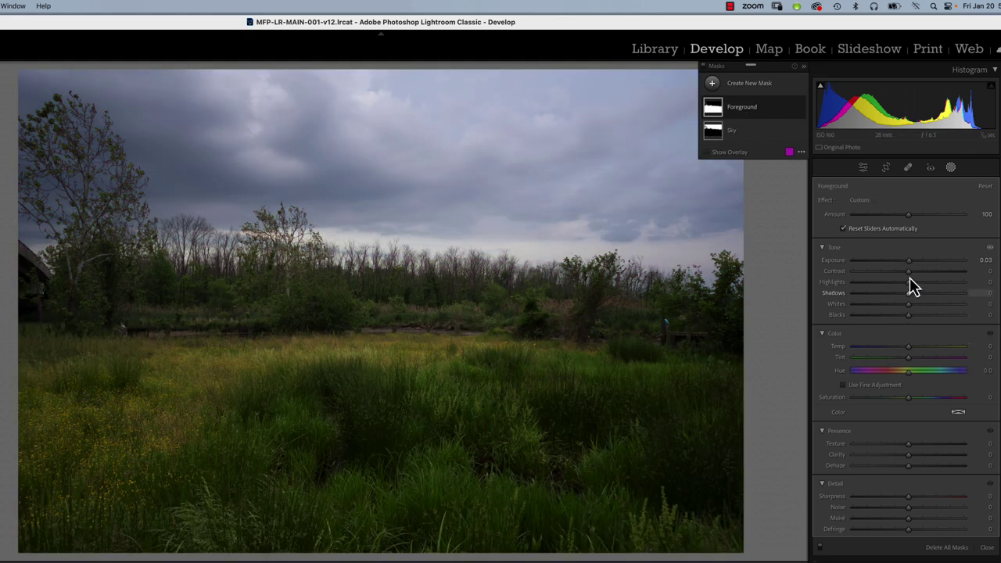
mouse_move(907, 262)
left_mouse_down()
mouse_move(926, 274)
mouse_move(916, 263)
left_mouse_up()
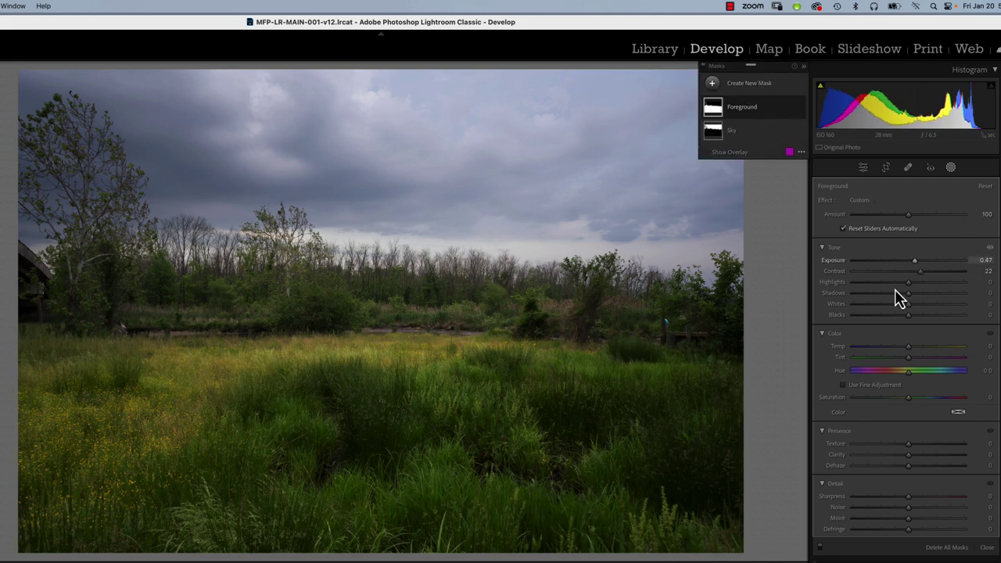
left_click_drag(887, 345, 887, 345)
key("backslash")
key("backslash")
key("backslash")
key("backslash")
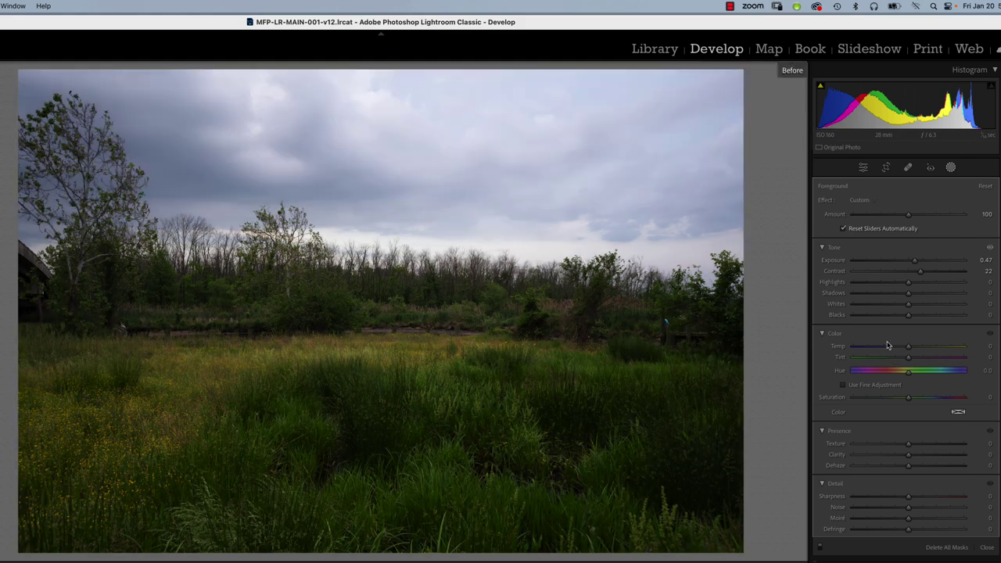
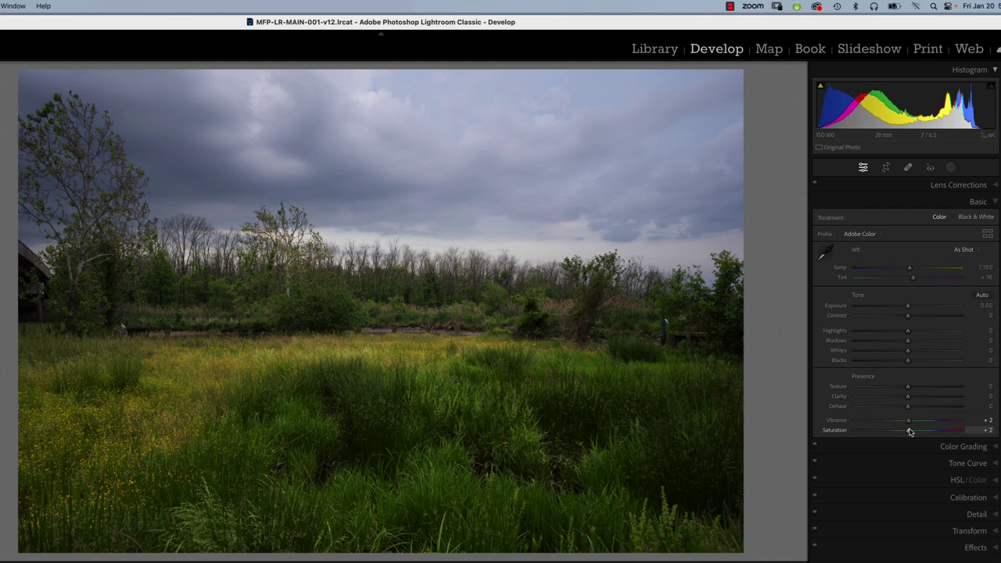
- Try small global saturation boosts, return saturation to 0, and set the vibrance to +18
mouse_move(910, 431)
left_mouse_down()
mouse_move(931, 432)
mouse_move(910, 431)
left_mouse_up()
mouse_move(910, 432)
left_mouse_down()
mouse_move(941, 432)
mouse_move(872, 432)
mouse_move(909, 430)
left_mouse_up()
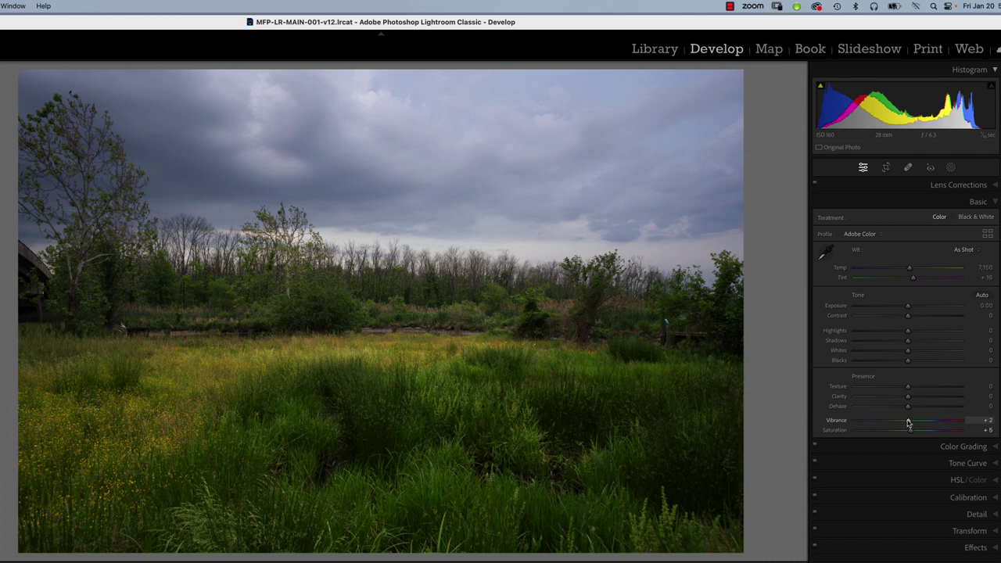
mouse_move(909, 422)
left_mouse_down()
mouse_move(929, 423)
mouse_move(909, 423)
left_mouse_up()
mouse_move(910, 423)
left_mouse_down()
mouse_move(944, 423)
mouse_move(907, 432)
mouse_move(925, 432)
mouse_move(908, 432)
mouse_move(924, 423)
left_mouse_up()
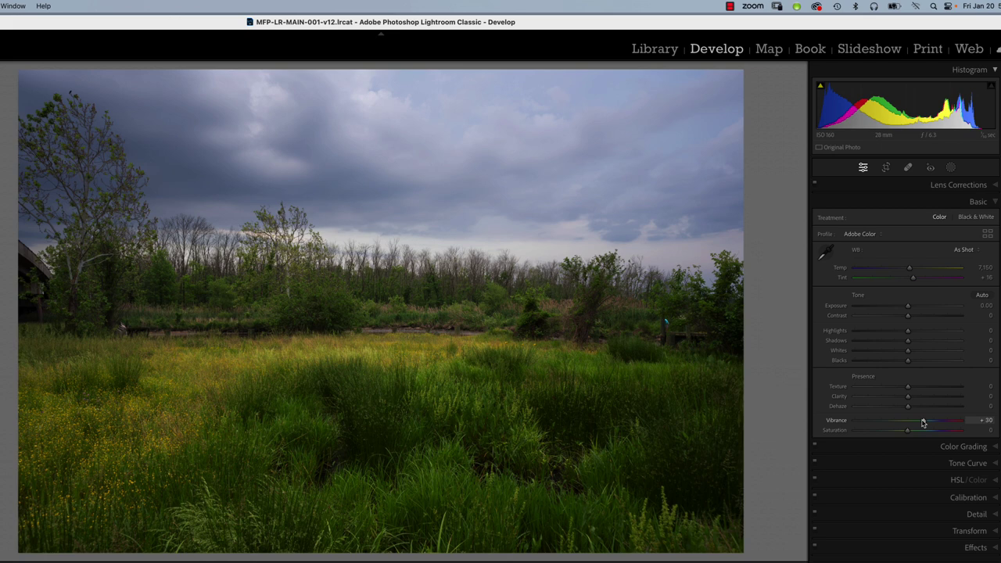
mouse_move(924, 423)
left_mouse_down()
mouse_move(931, 422)
mouse_move(917, 429)
left_mouse_up()
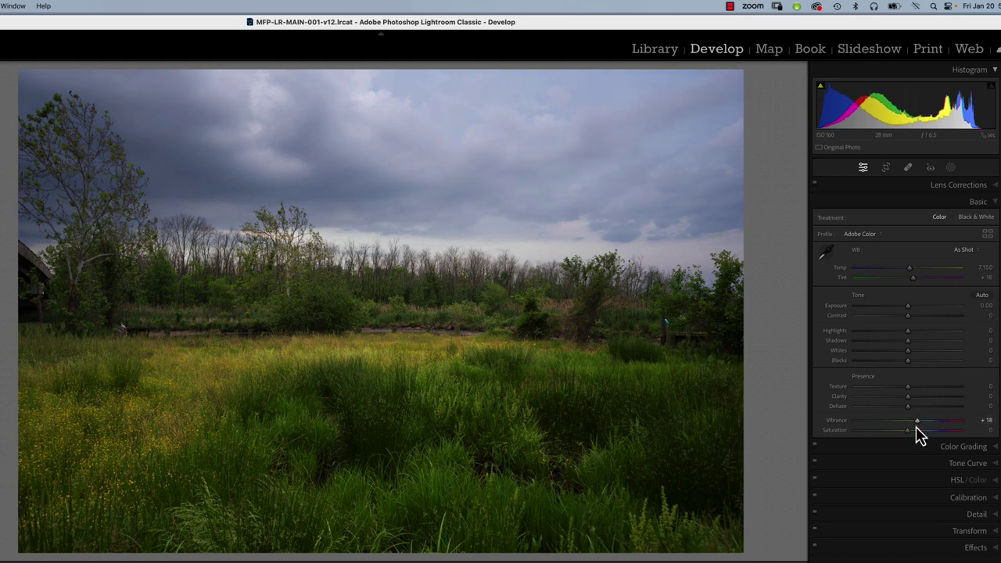
- Look through the HSL saturation and luminance controls and set the Blue saturation to -2
left_click(958, 482)
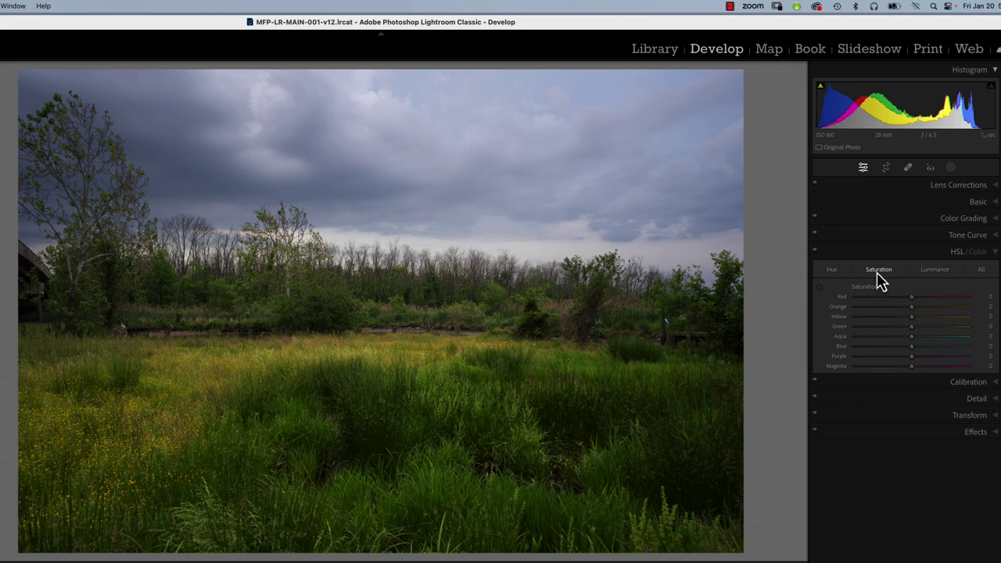
left_click(929, 274)
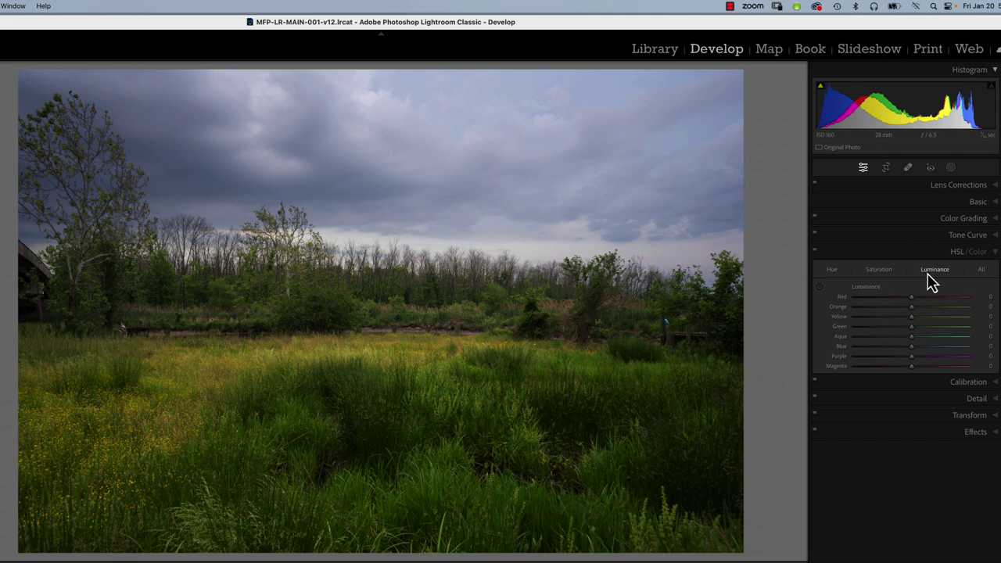
left_click(878, 274)
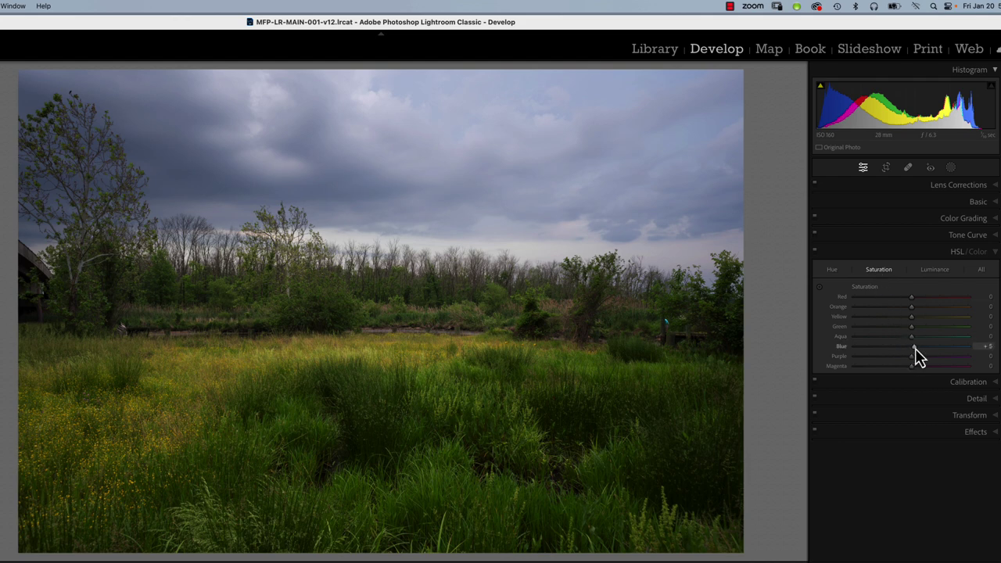
mouse_move(915, 348)
left_mouse_down()
mouse_move(953, 348)
mouse_move(910, 347)
left_mouse_up()
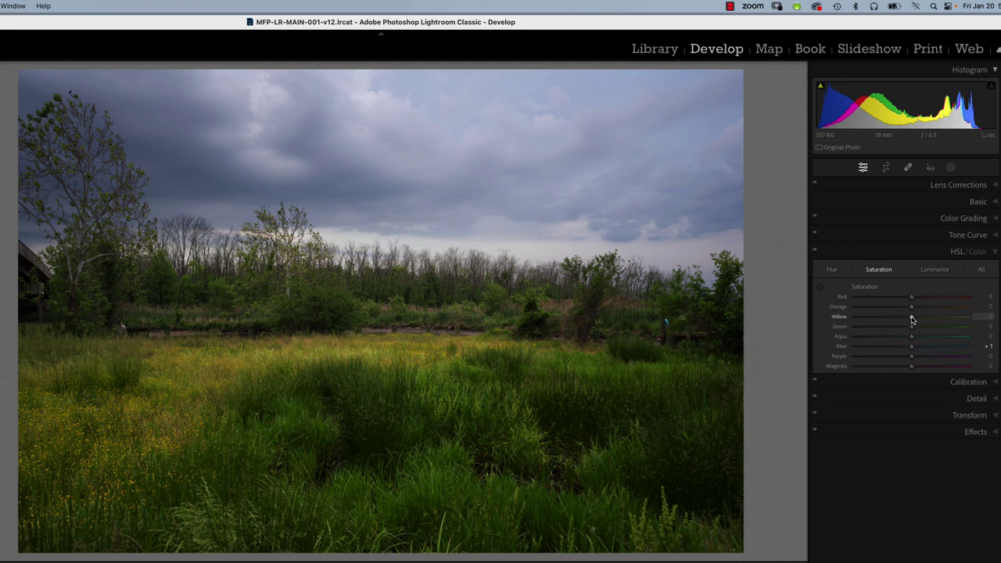
left_click_drag(913, 320, 911, 349)
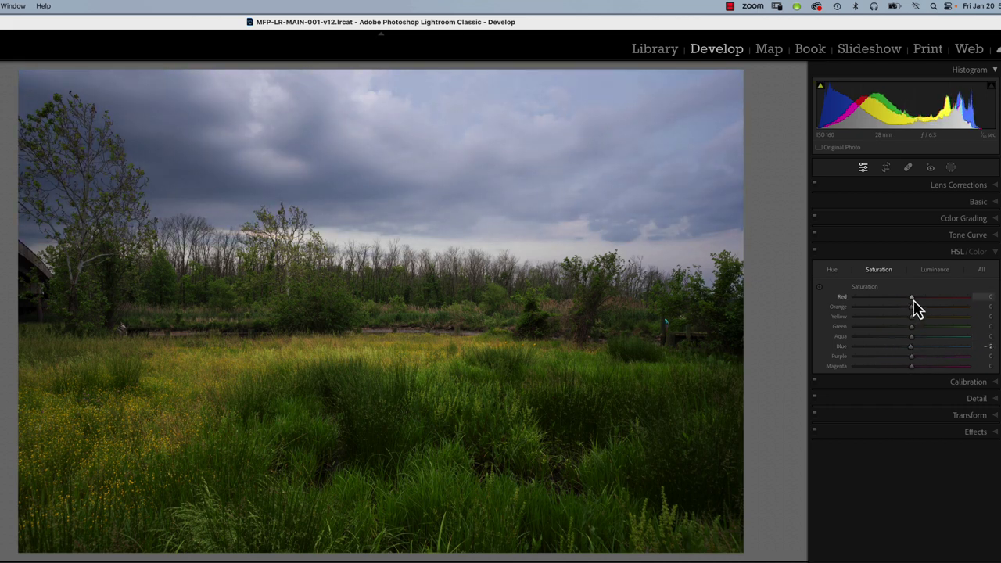
- Open the Calibration controls and view the RGB color circle reference image showing how the primaries mix
mouse_move(913, 299)
left_mouse_down()
mouse_move(948, 299)
mouse_move(879, 307)
mouse_move(955, 312)
mouse_move(865, 311)
mouse_move(924, 314)
mouse_move(913, 301)
left_mouse_up()
left_click(996, 383)
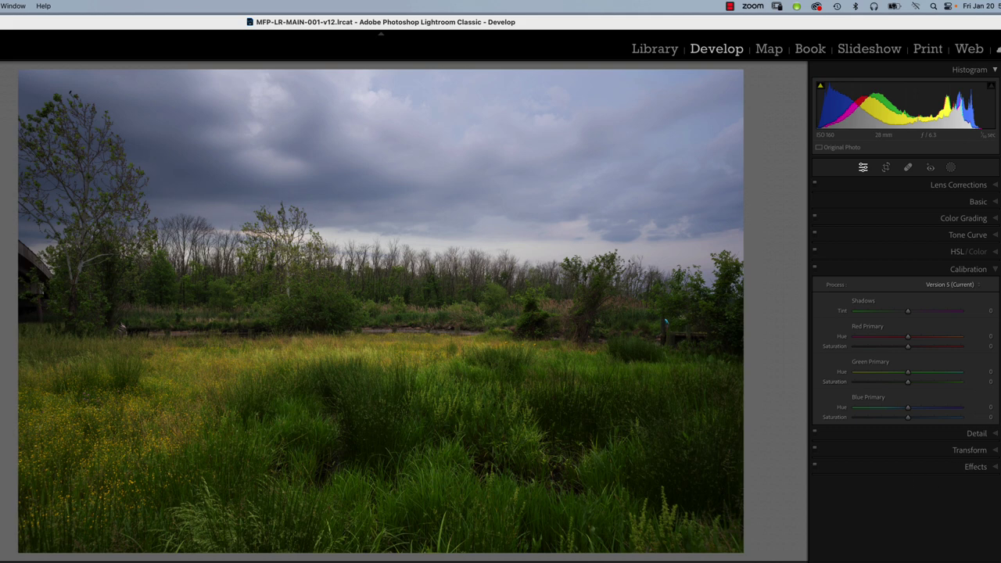
key("Right")
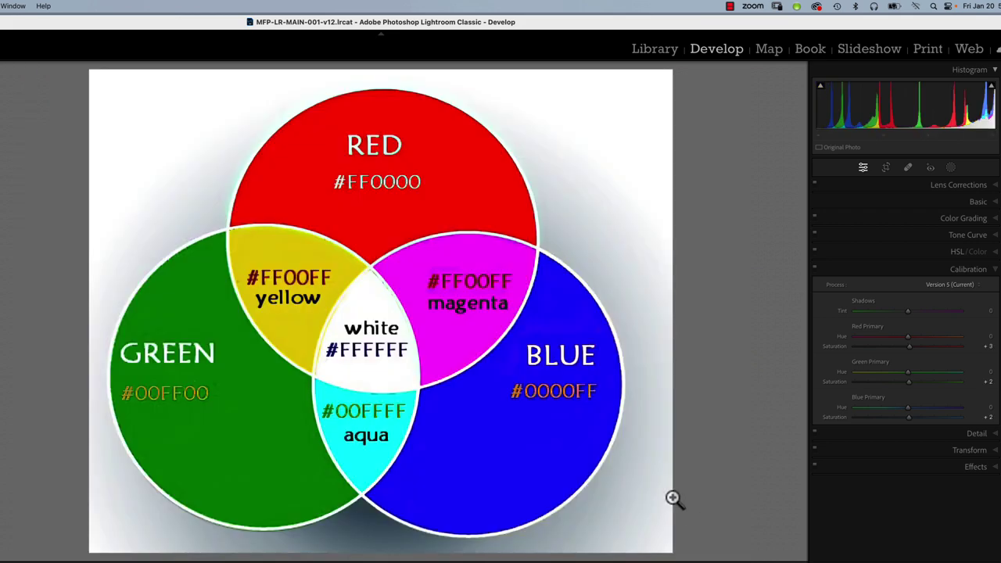
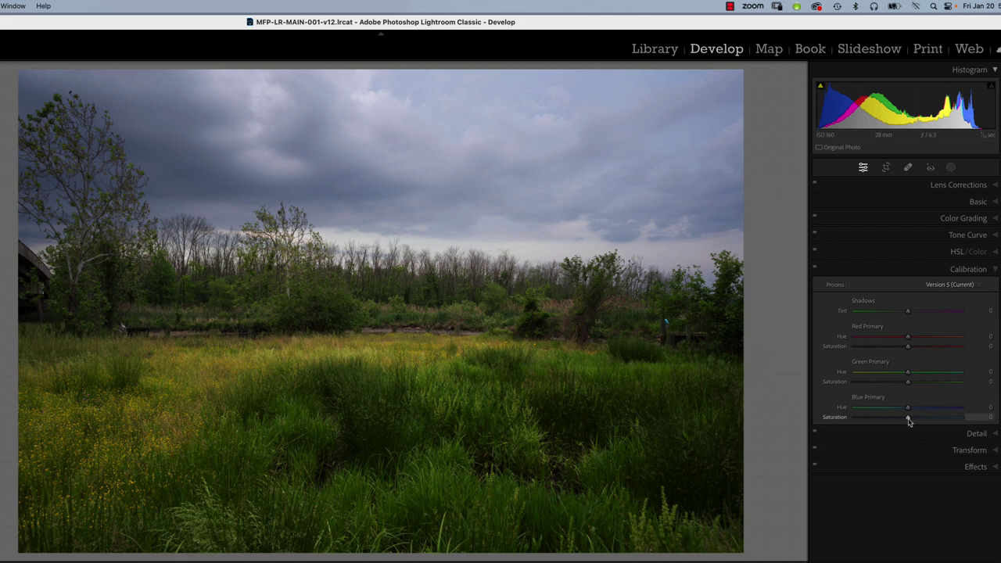
- Raise the Blue Primary saturation to +49 and the Green Primary saturation to +7 in the landscape photo's calibration settings
left_click_drag(917, 421, 934, 420)
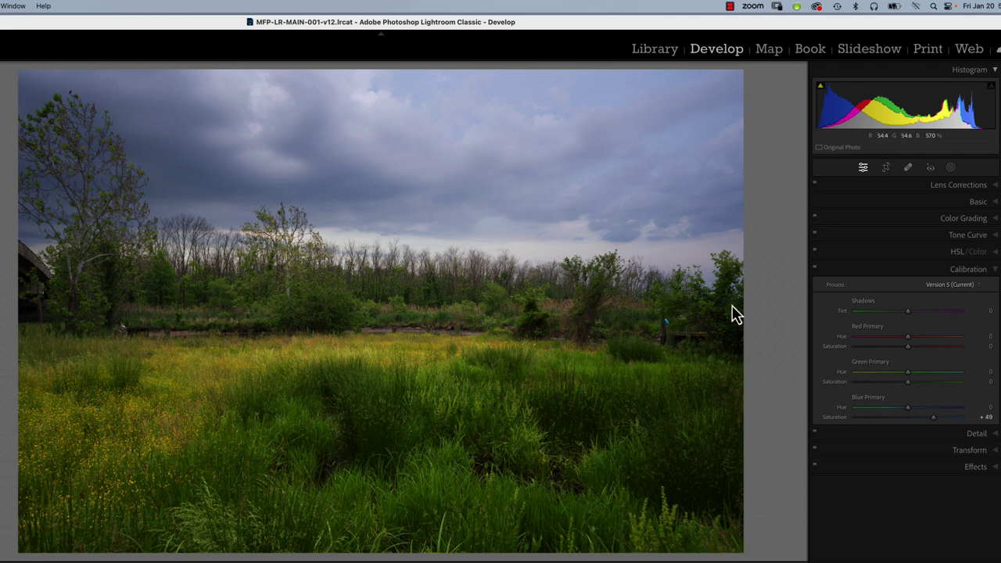
mouse_move(908, 382)
left_mouse_down()
mouse_move(936, 383)
mouse_move(873, 383)
mouse_move(915, 393)
left_mouse_up()
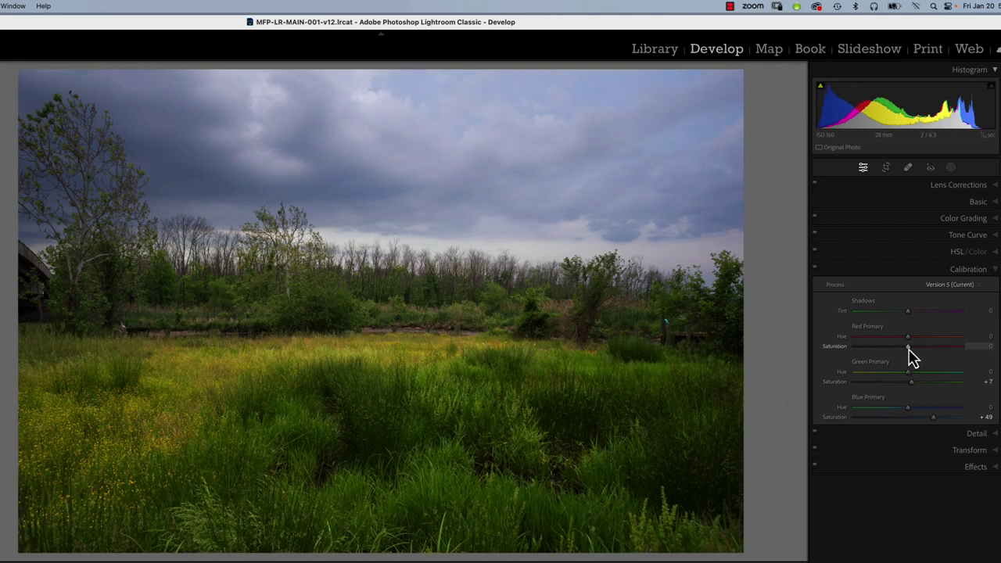
mouse_move(911, 349)
left_mouse_down()
mouse_move(961, 349)
mouse_move(909, 350)
left_mouse_up()
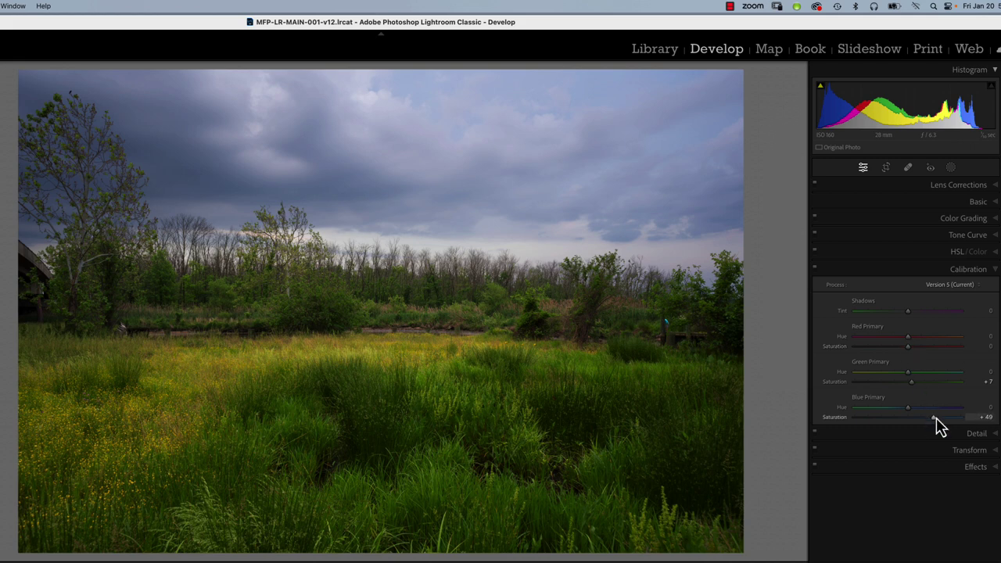
- Try lower Blue Primary saturation values, settle on +33, and shift the Green Primary hue to +23
left_click_drag(934, 418, 913, 421)
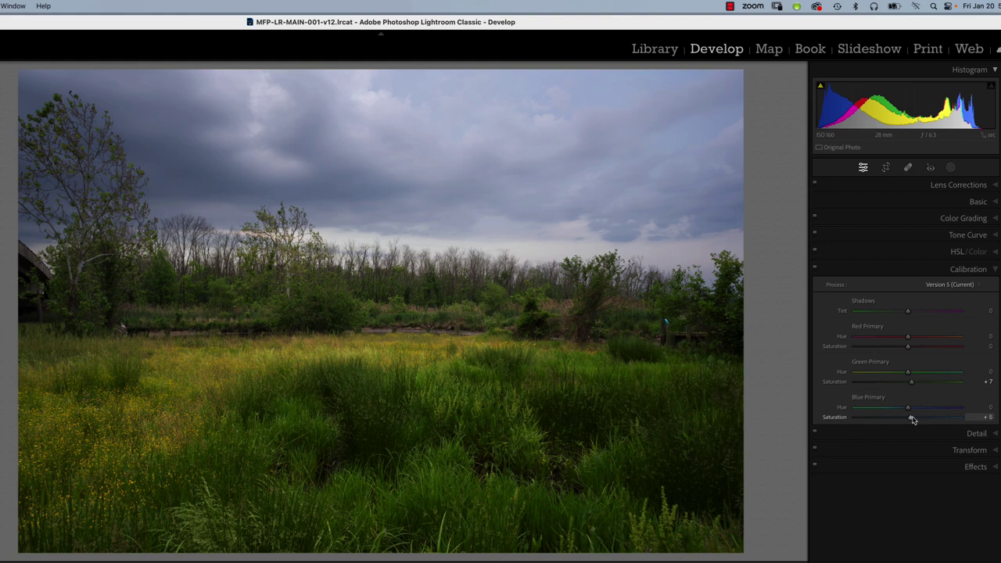
mouse_move(913, 420)
left_mouse_down()
mouse_move(949, 423)
mouse_move(892, 424)
mouse_move(948, 427)
mouse_move(910, 425)
left_mouse_up()
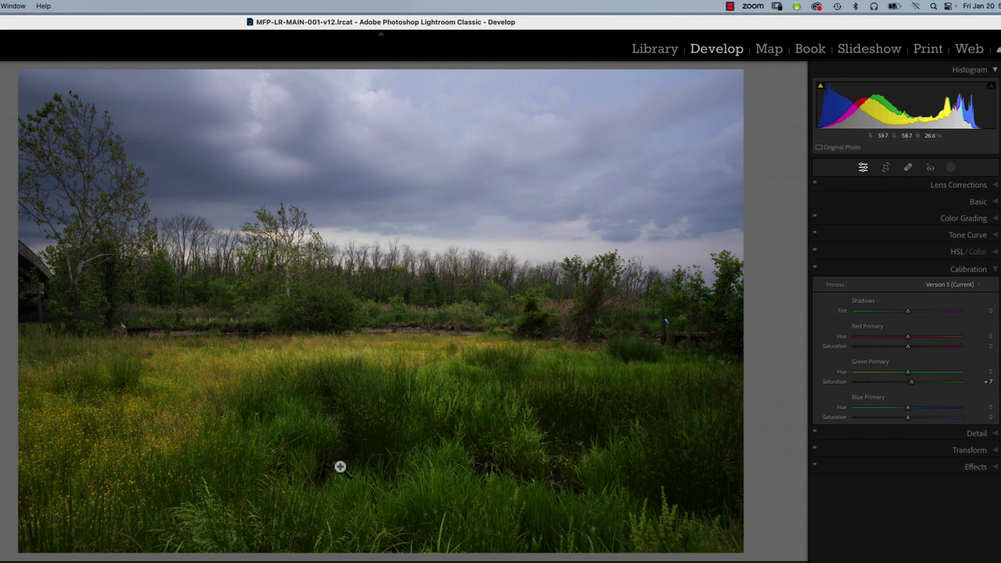
left_click_drag(900, 432, 925, 418)
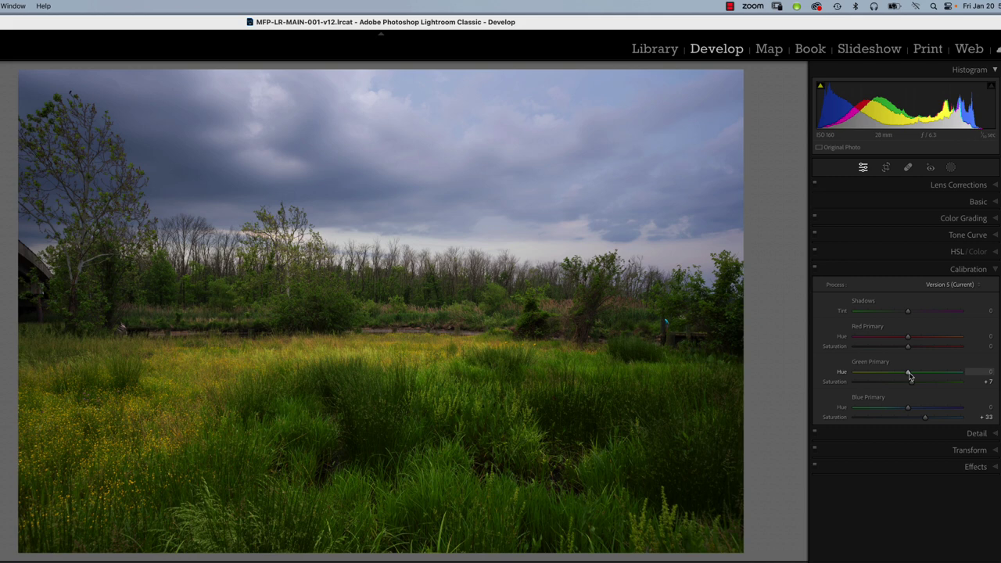
left_click_drag(912, 374, 923, 375)
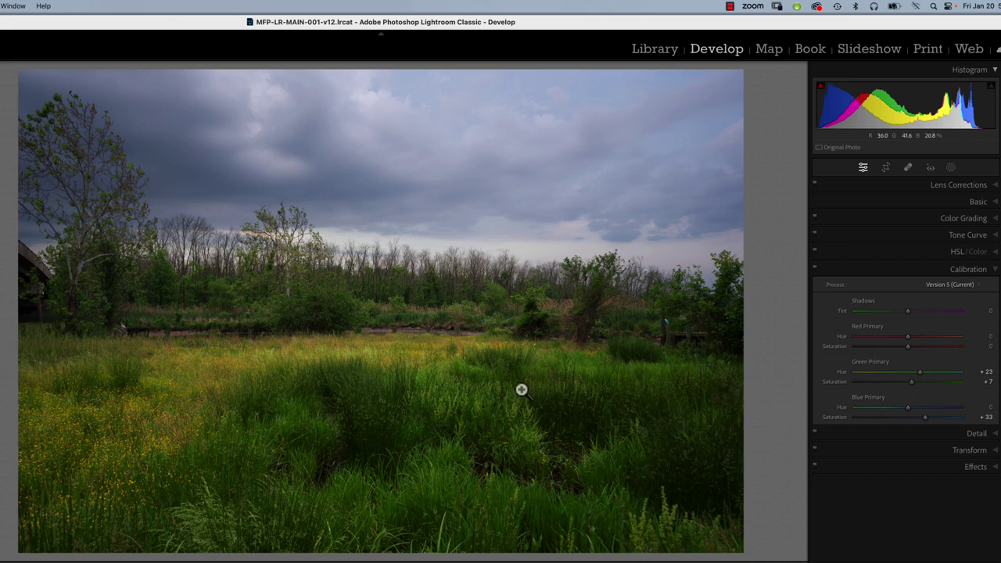
- Reduce the HSL Green saturation to -10 to tone down the grass
left_click(956, 255)
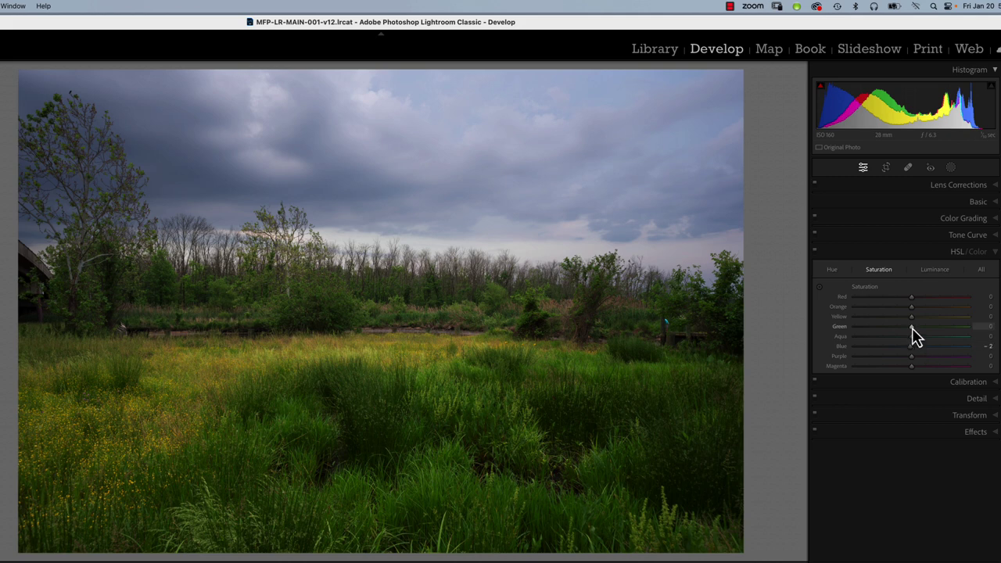
left_click_drag(913, 330, 907, 329)
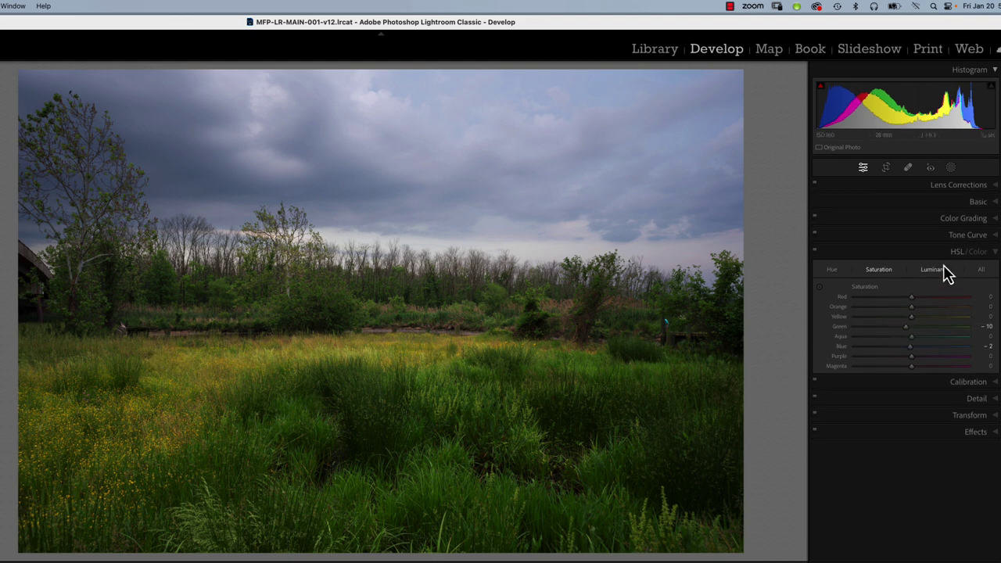
left_click(967, 385)
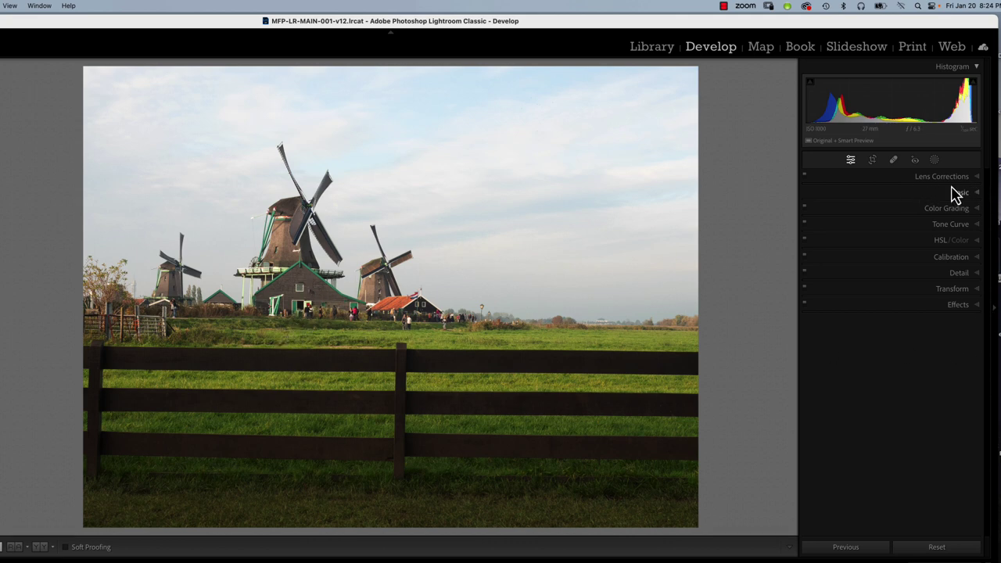
- Straighten the windmill photo along the fence's top rail, rotating it about -0.43, and apply the crop
left_click(980, 194)
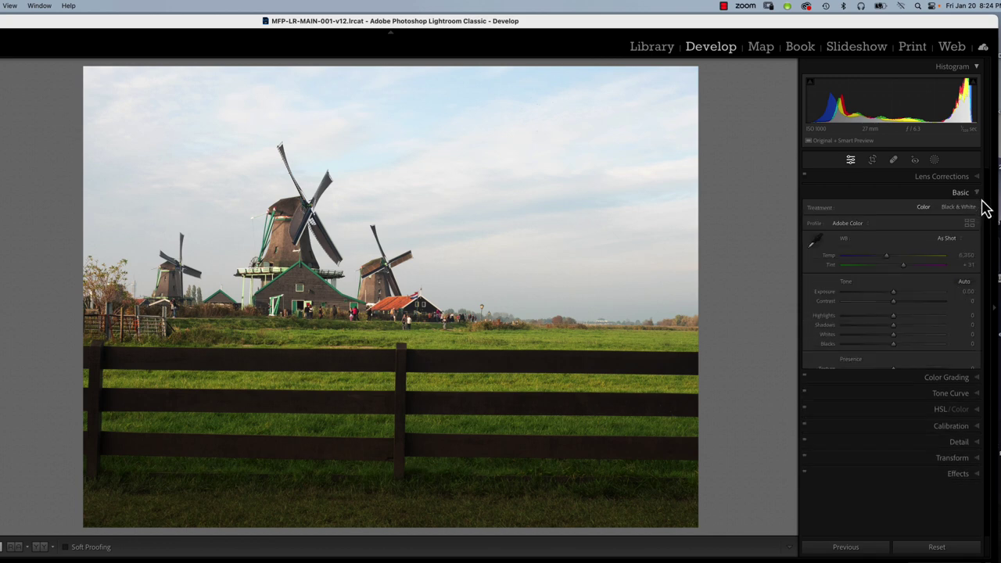
left_click(874, 160)
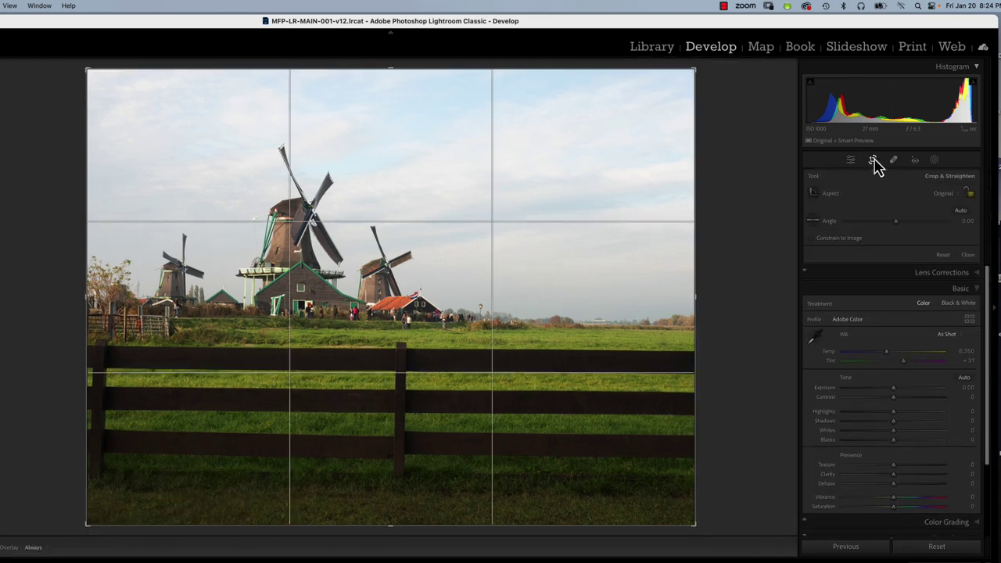
left_click(813, 221)
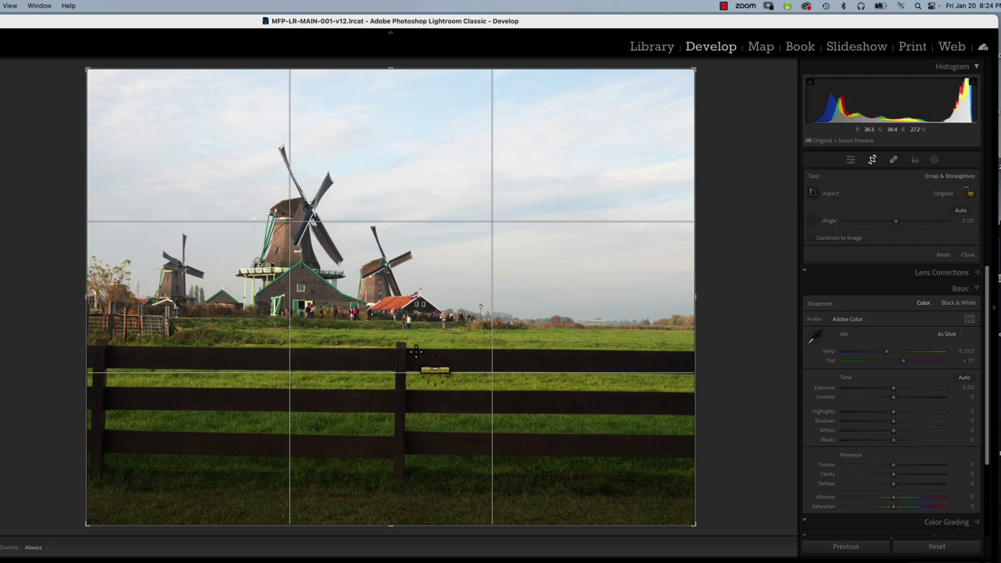
left_click_drag(414, 348, 639, 349)
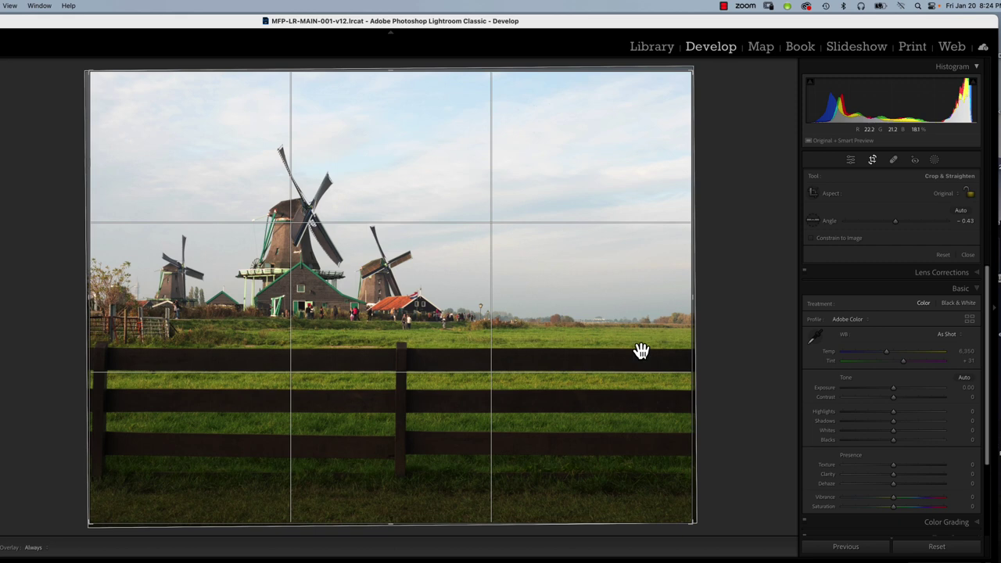
key("Return")
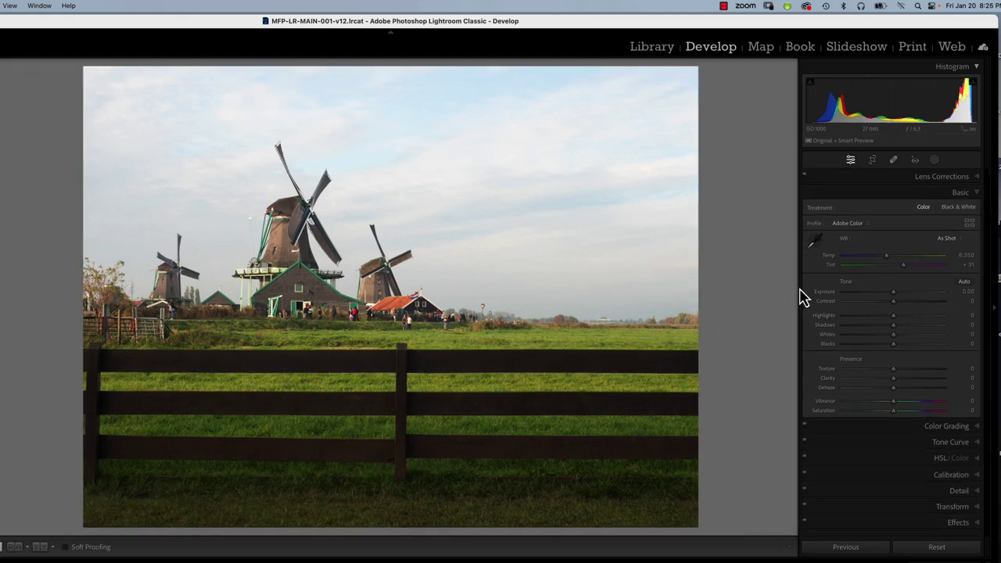
- Apply automatic tone adjustments to the windmill photo and set its exposure to -0.45
left_click(964, 282)
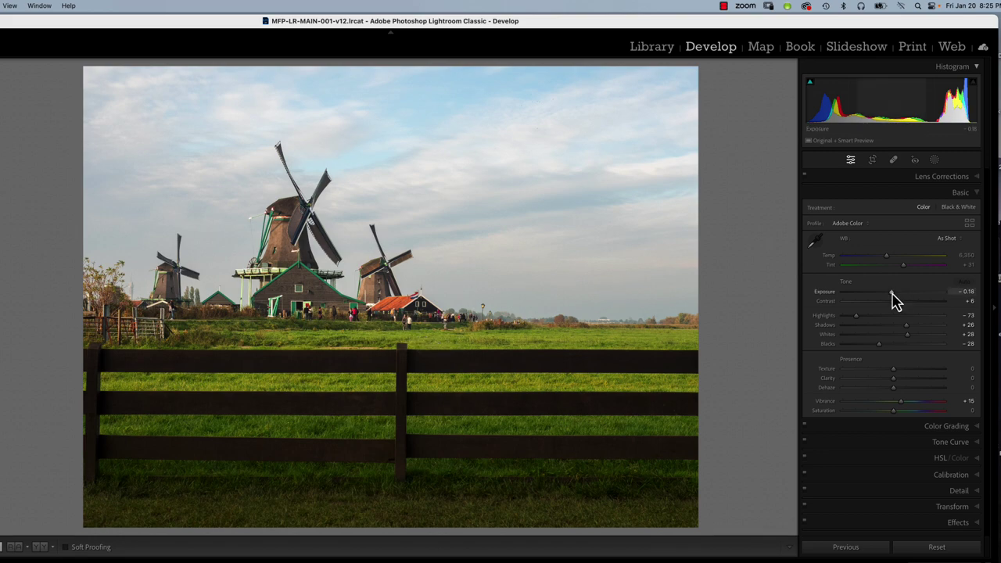
mouse_move(892, 294)
left_mouse_down()
mouse_move(870, 293)
mouse_move(892, 294)
mouse_move(883, 310)
left_mouse_up()
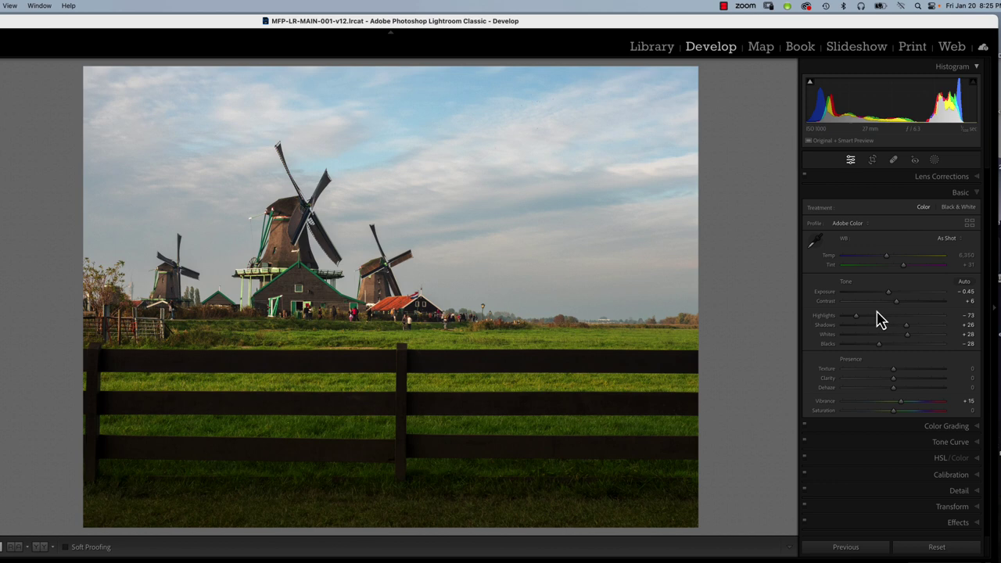
- Create a sky selection mask on the windmill photo and show its overlay as White on Black
left_click(935, 160)
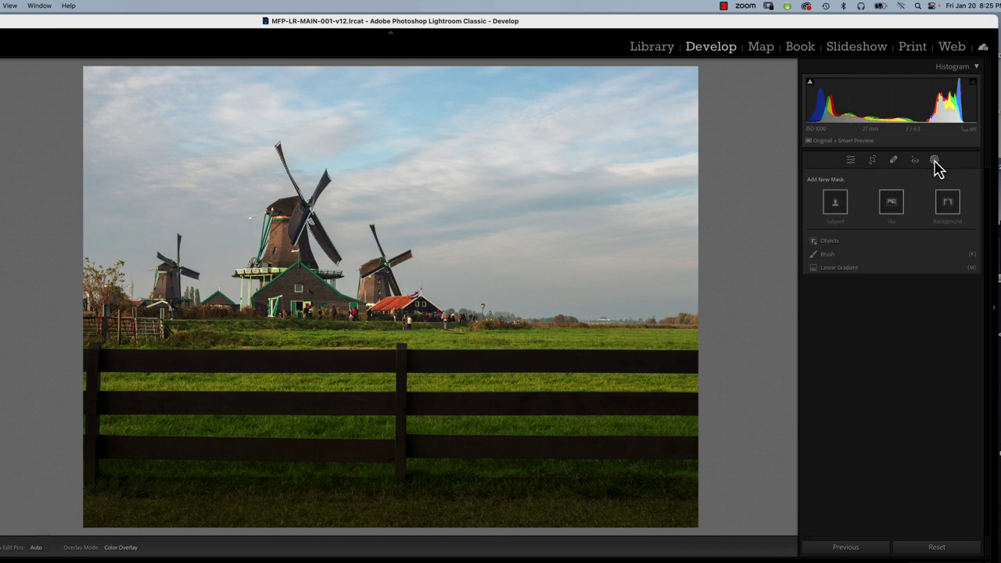
left_click(892, 205)
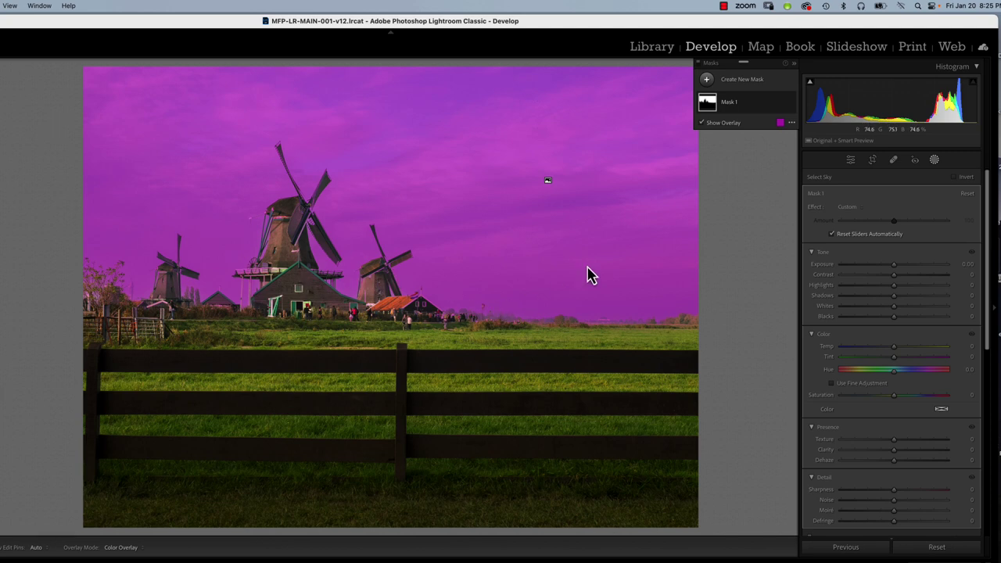
left_click(792, 122)
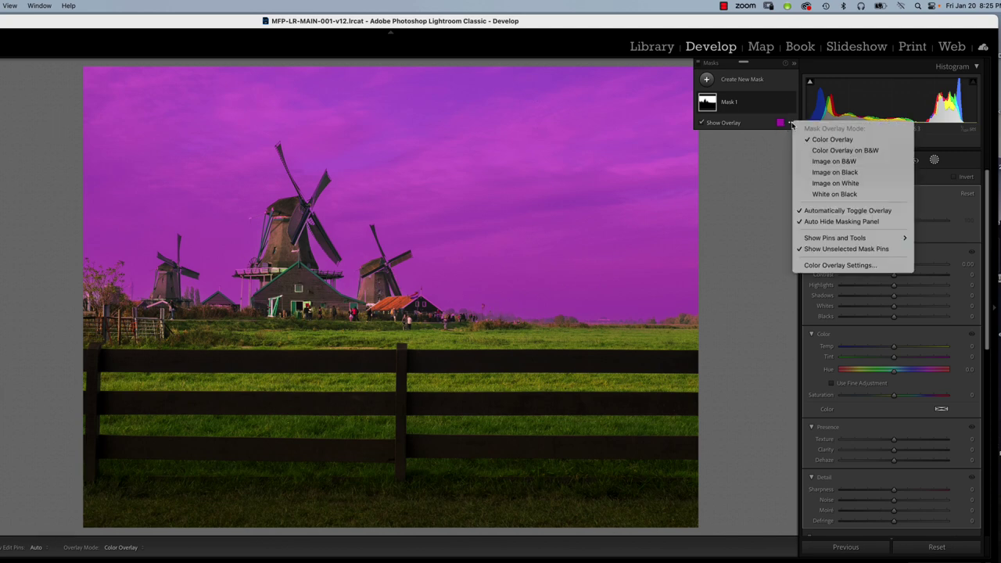
left_click(818, 194)
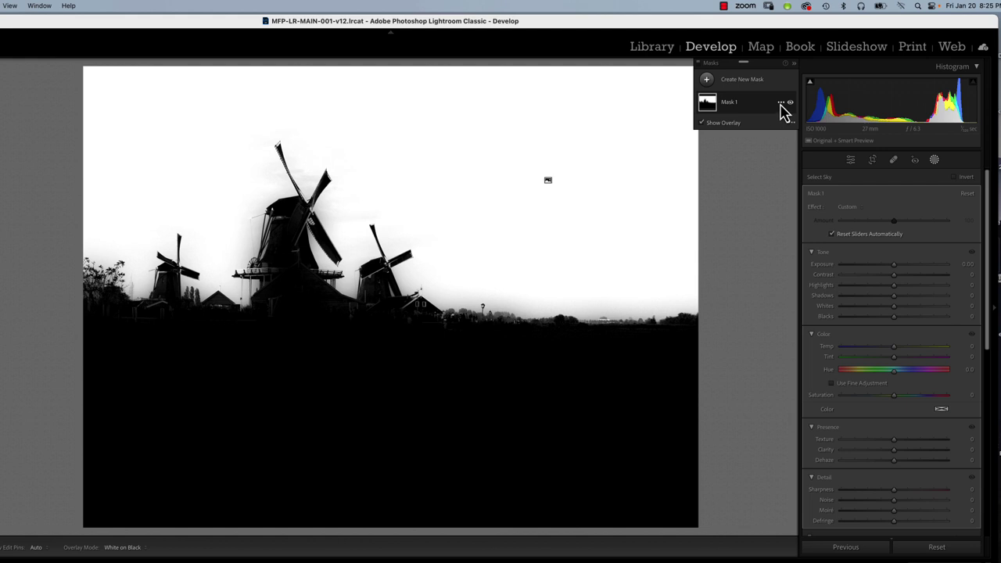
- Refine the sky mask by inverting it, subtracting a Select Sky selection, and inverting the result back
left_click(781, 106)
left_click(798, 125)
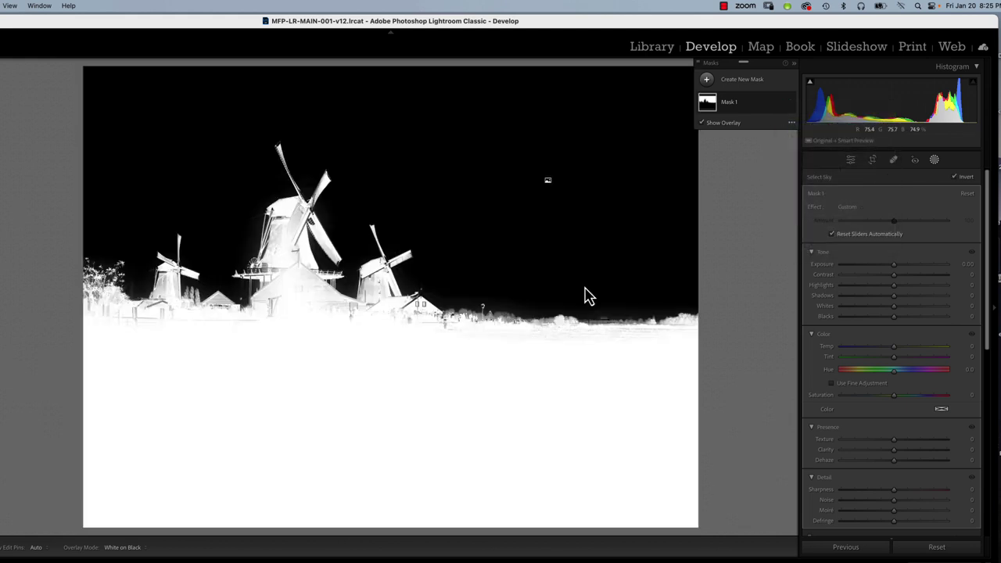
mouse_move(756, 116)
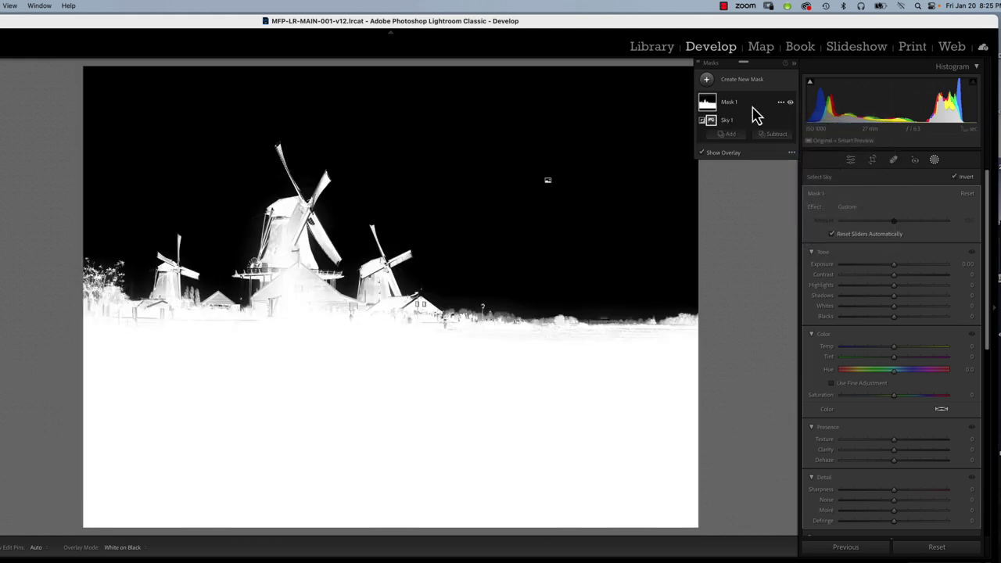
left_click(767, 141)
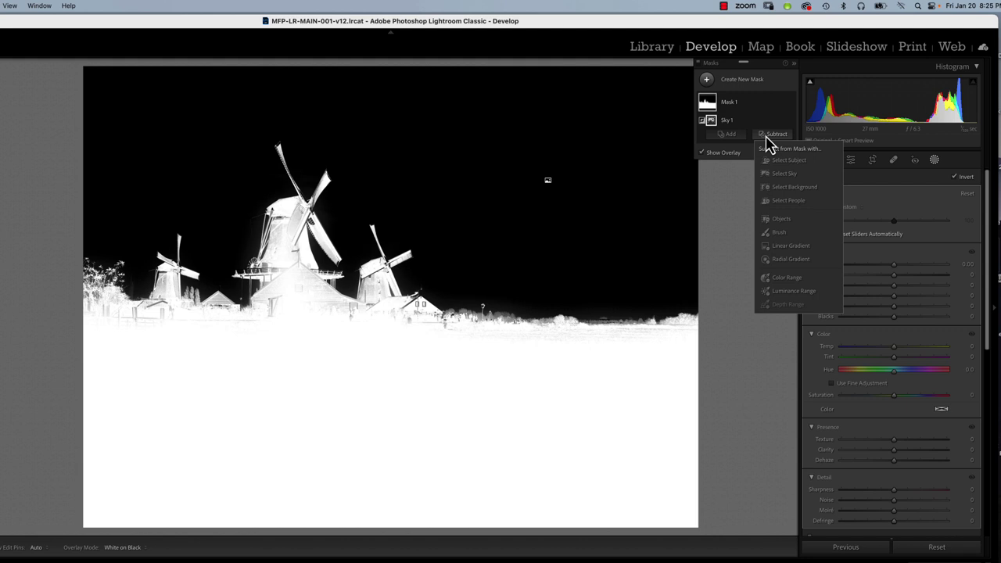
left_click(779, 177)
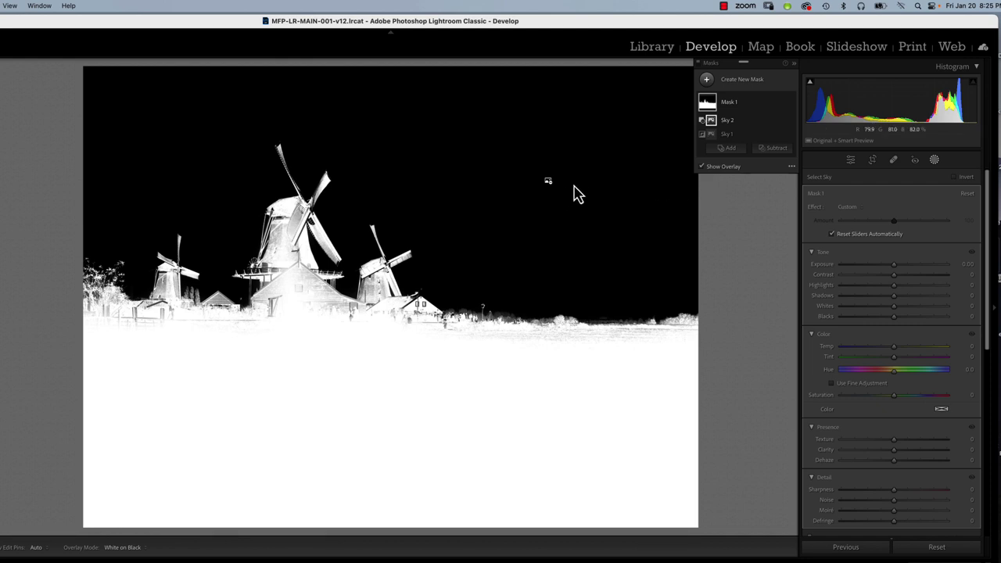
mouse_move(782, 109)
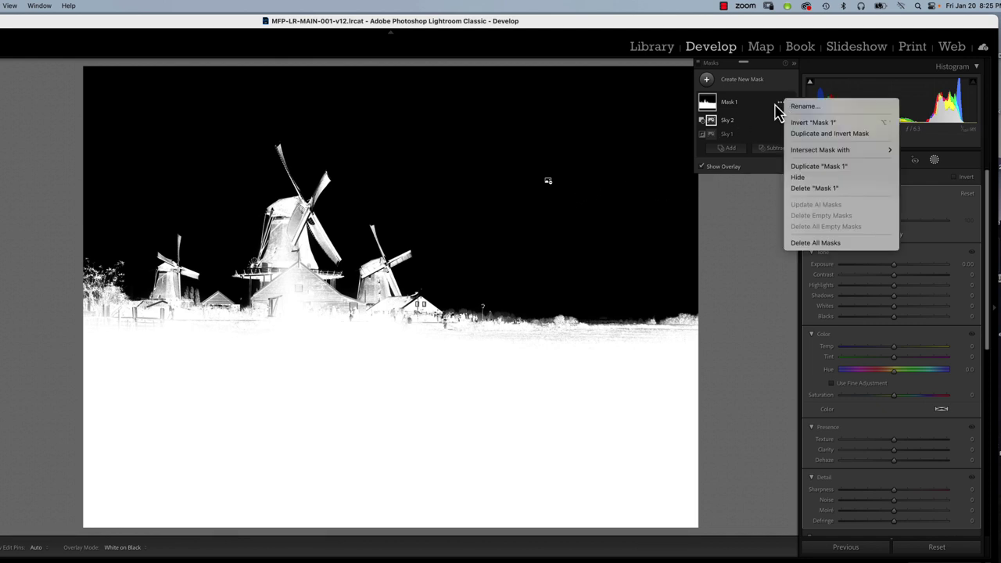
left_click(805, 123)
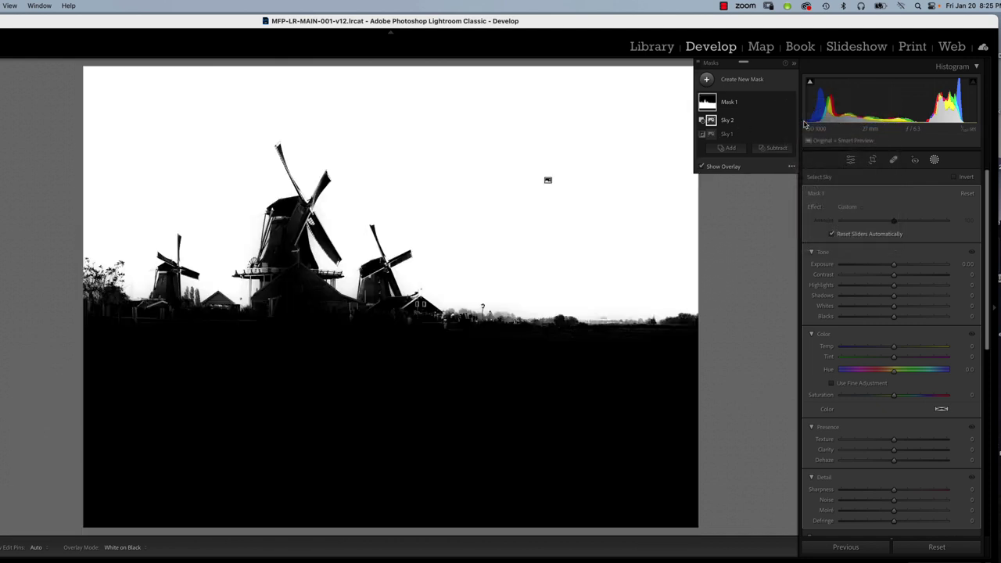
- Rename the refined mask as Sky, and make an inverted duplicate of it for the foreground
left_click(726, 104)
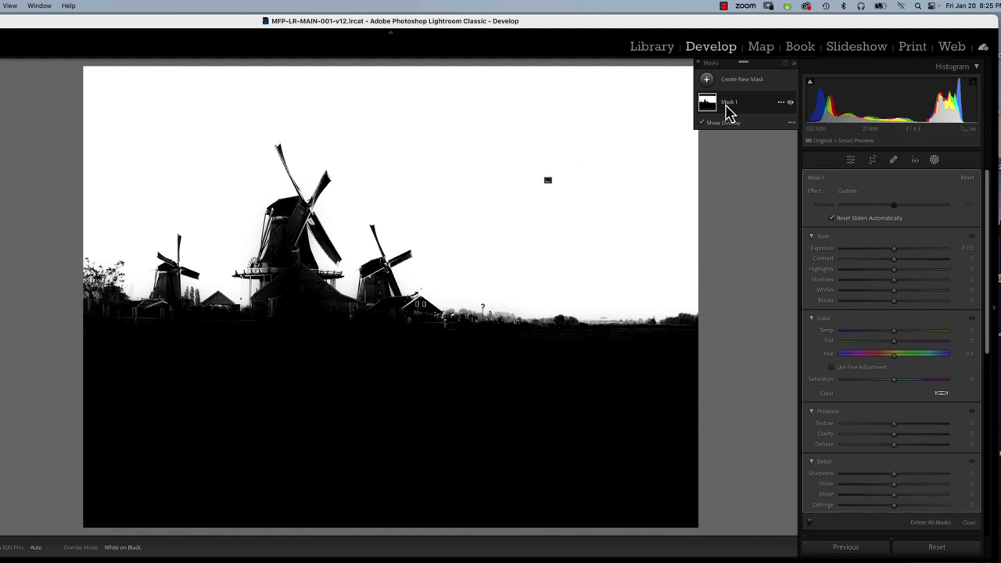
double_click(727, 102)
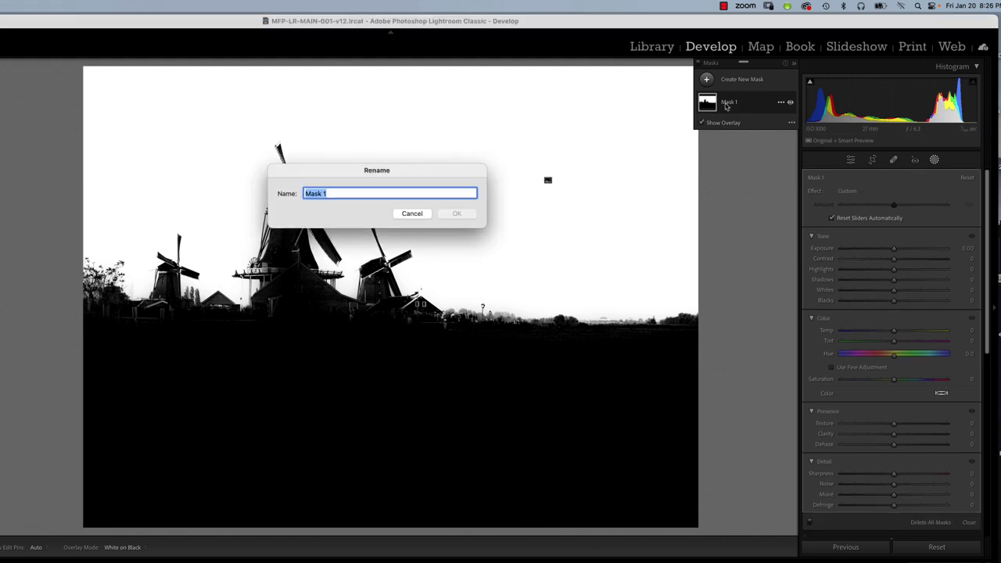
type("Sky")
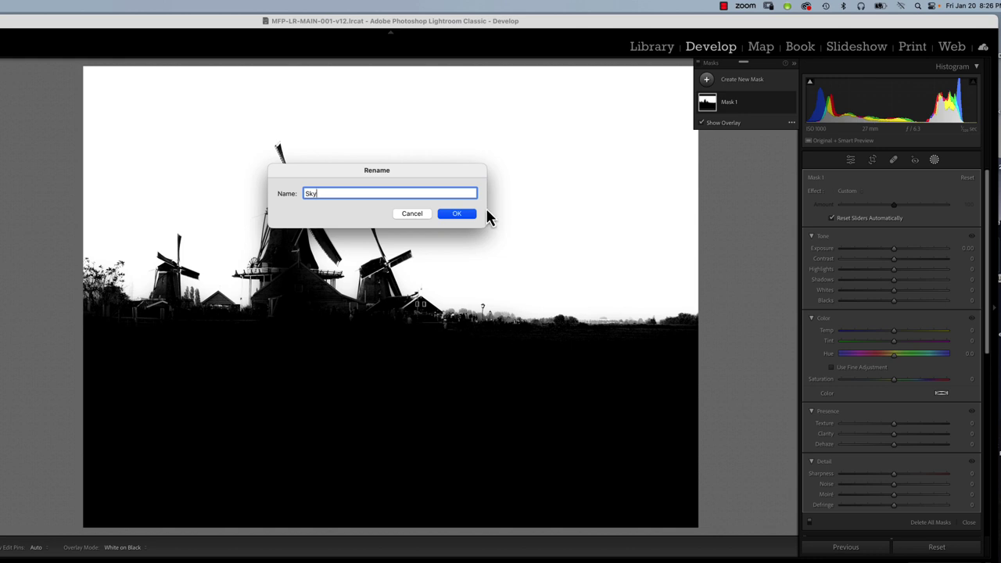
left_click(458, 214)
left_click(780, 103)
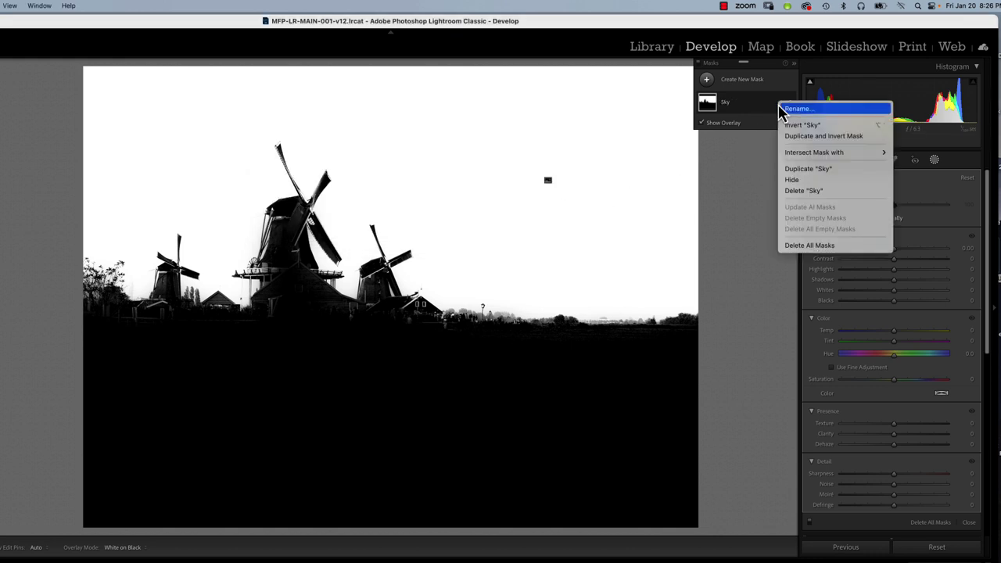
left_click(786, 136)
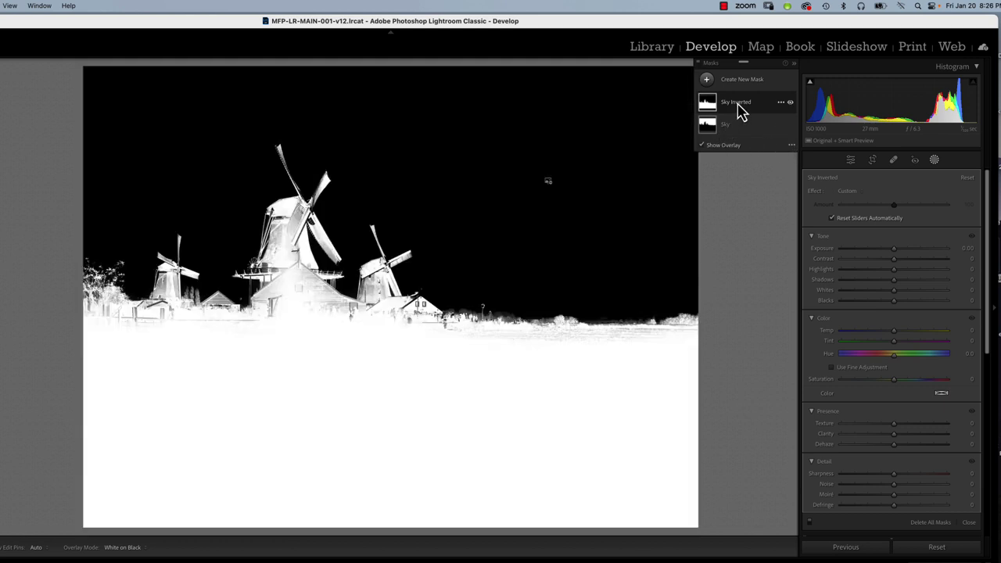
- Rename the inverted sky mask as Foreground and change the mask overlay mode to Color Overlay
double_click(738, 106)
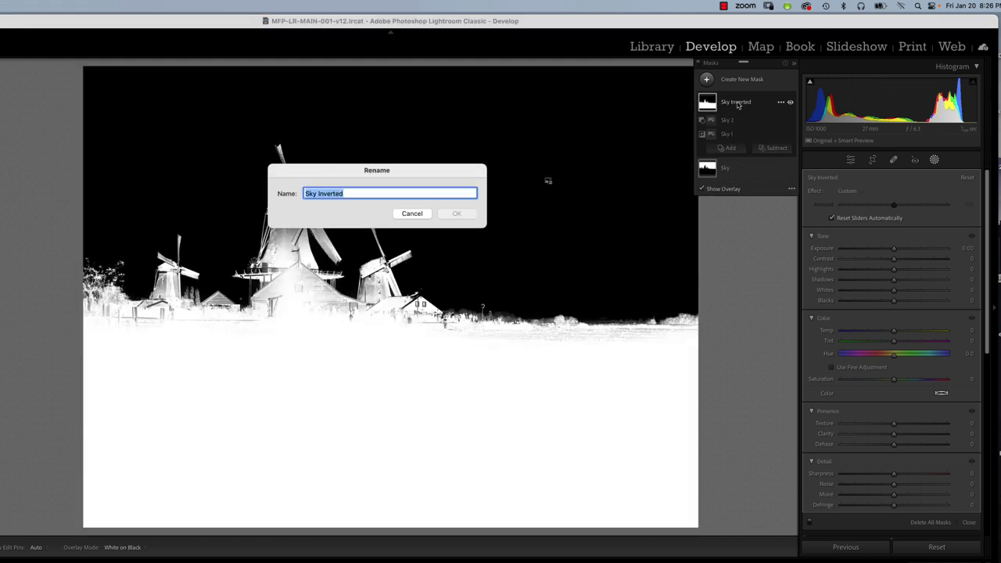
type("Foreground")
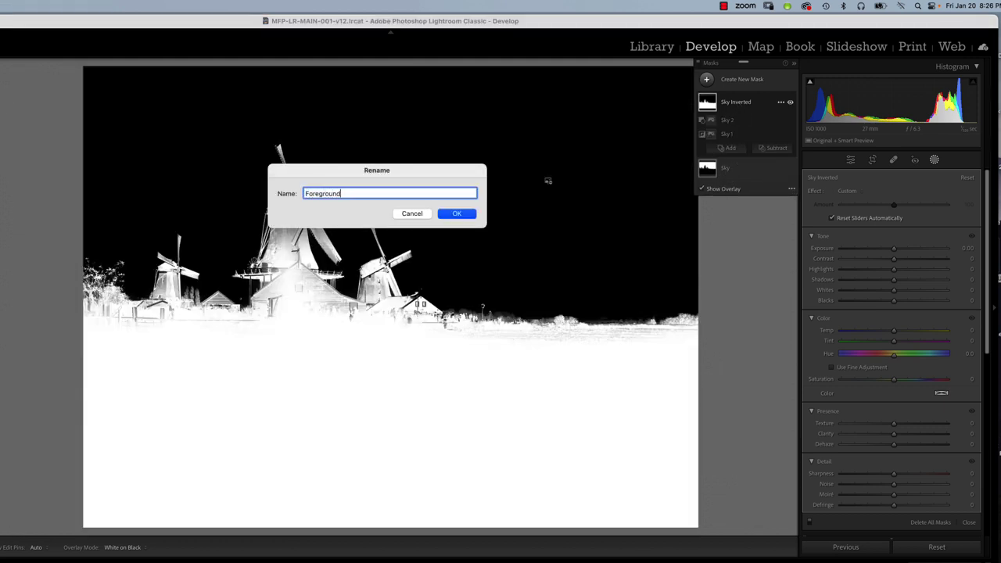
left_click(463, 216)
left_click(792, 190)
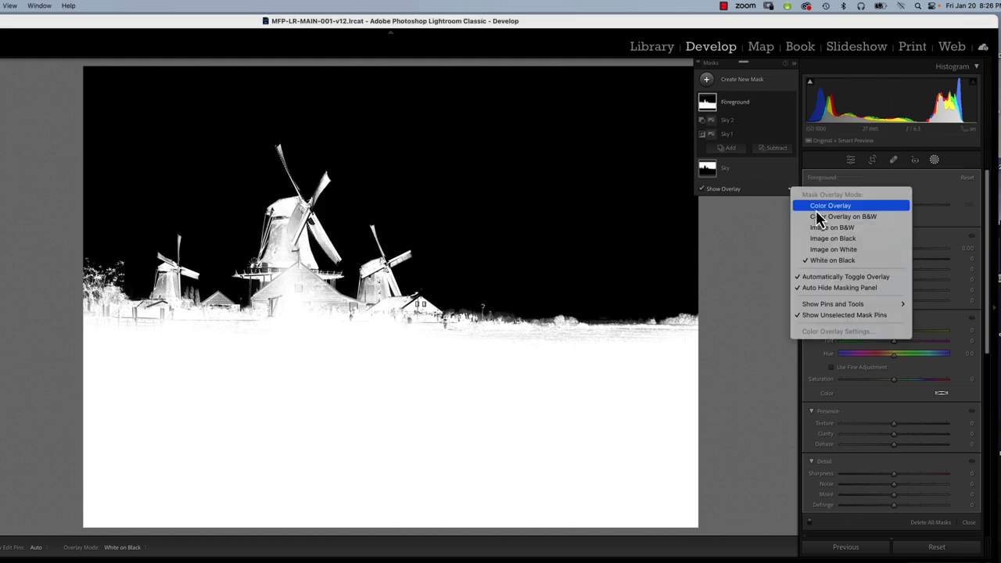
left_click(821, 207)
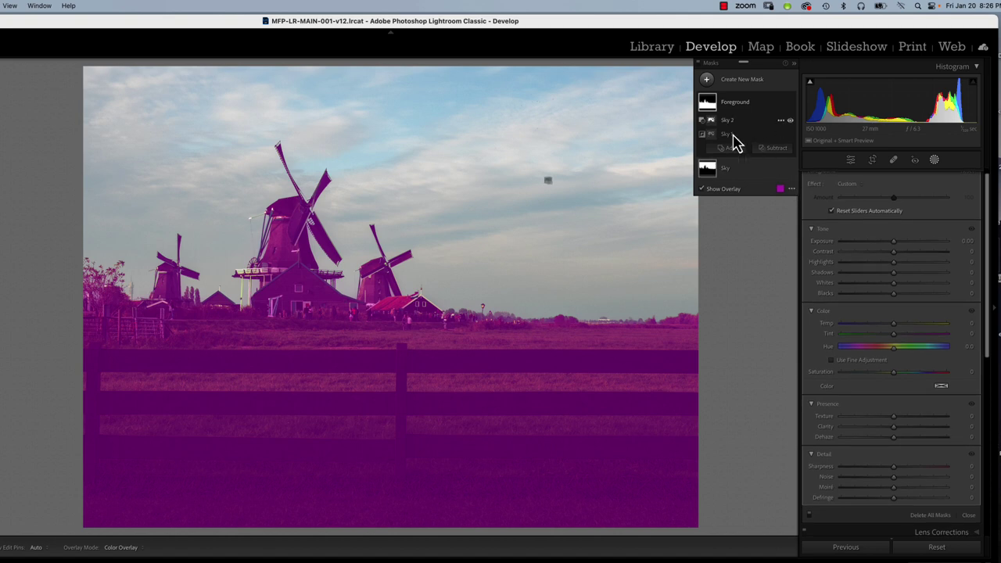
- Adjust the Sky mask to Exposure -0.57, Contrast 24, Highlights 8, Shadows 11, Whites 20, Temp -12, Texture -36 and Clarity 45
left_click(726, 172)
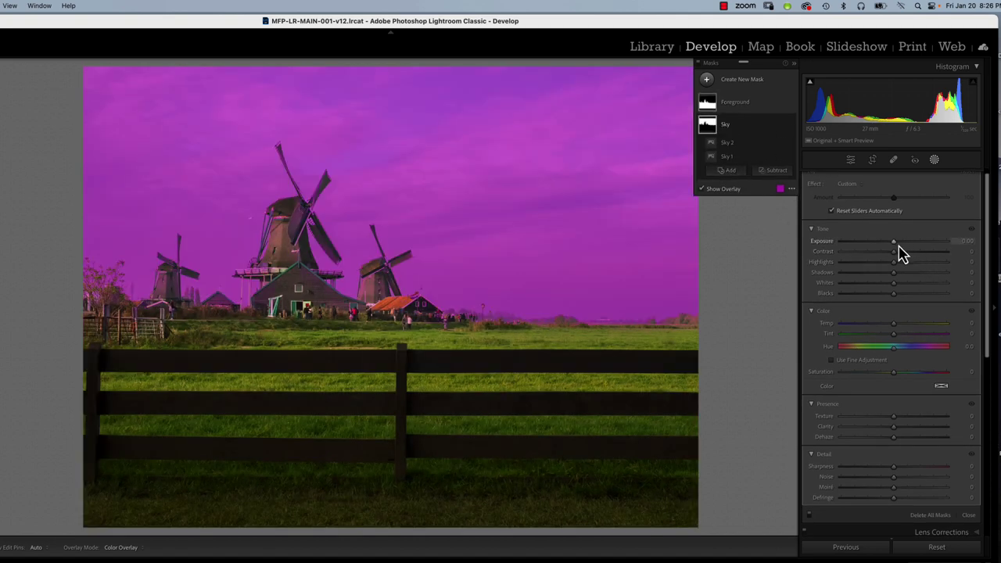
left_click_drag(897, 248, 903, 285)
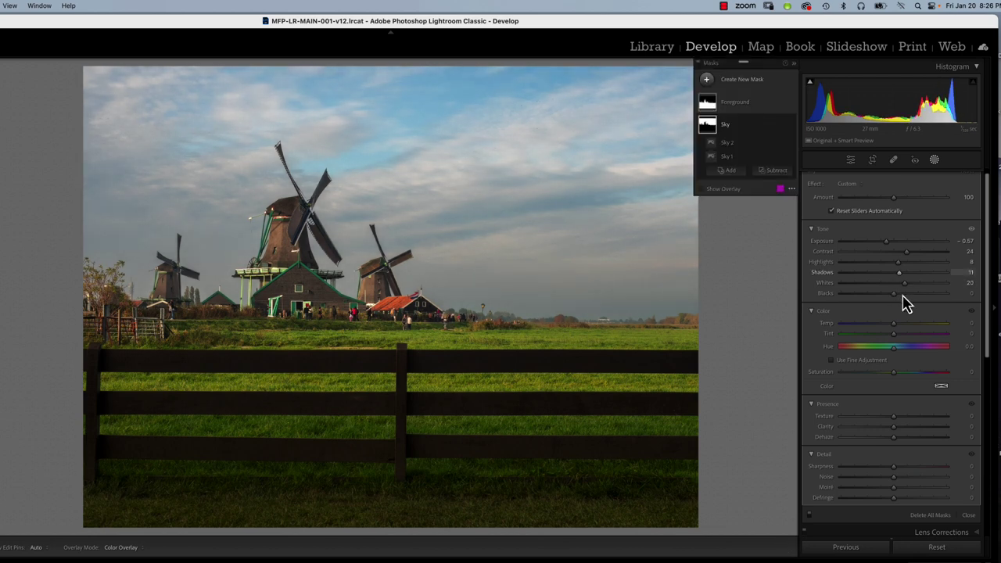
left_click_drag(897, 323, 889, 323)
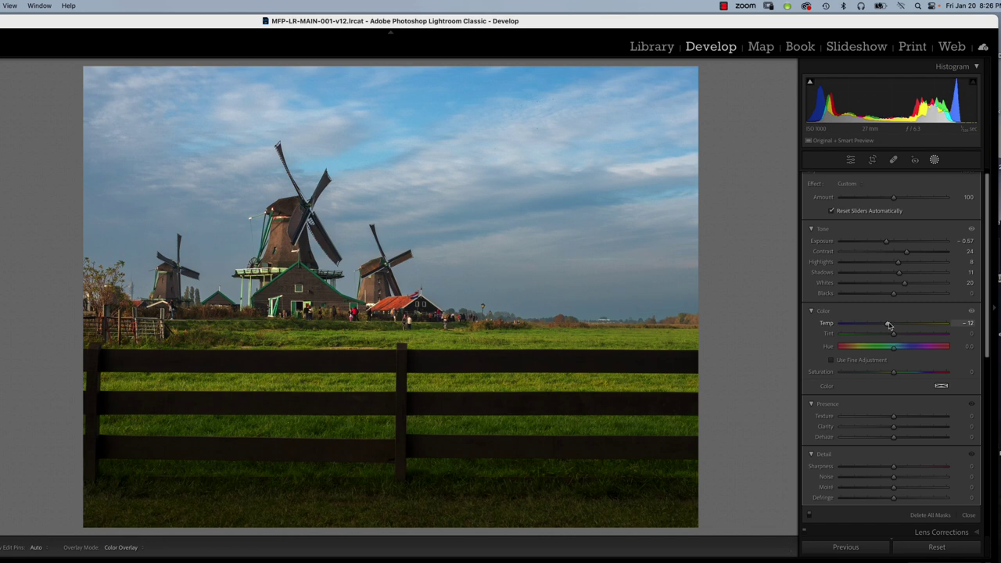
left_click_drag(890, 325, 888, 323)
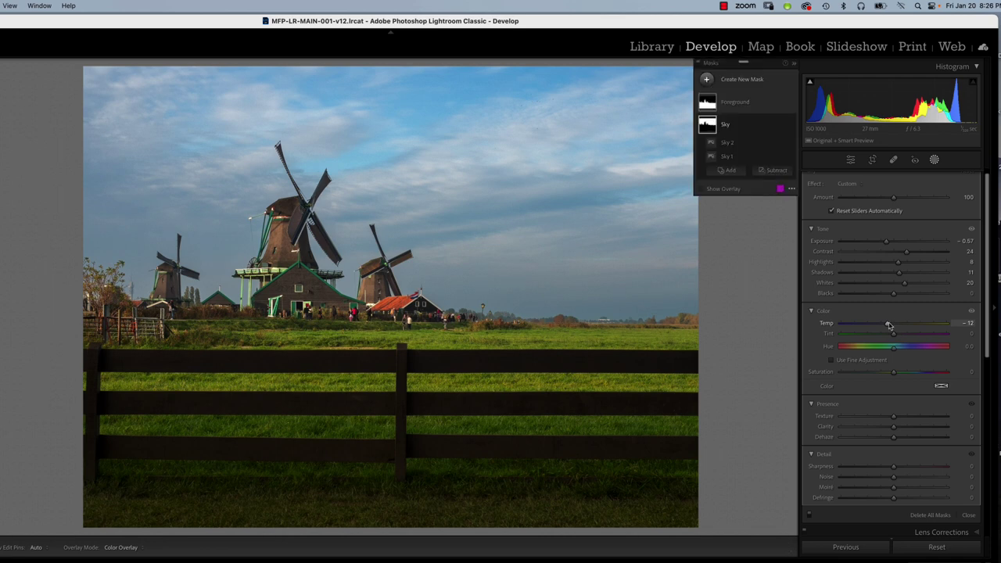
mouse_move(896, 429)
left_mouse_down()
mouse_move(921, 432)
mouse_move(888, 421)
left_mouse_up()
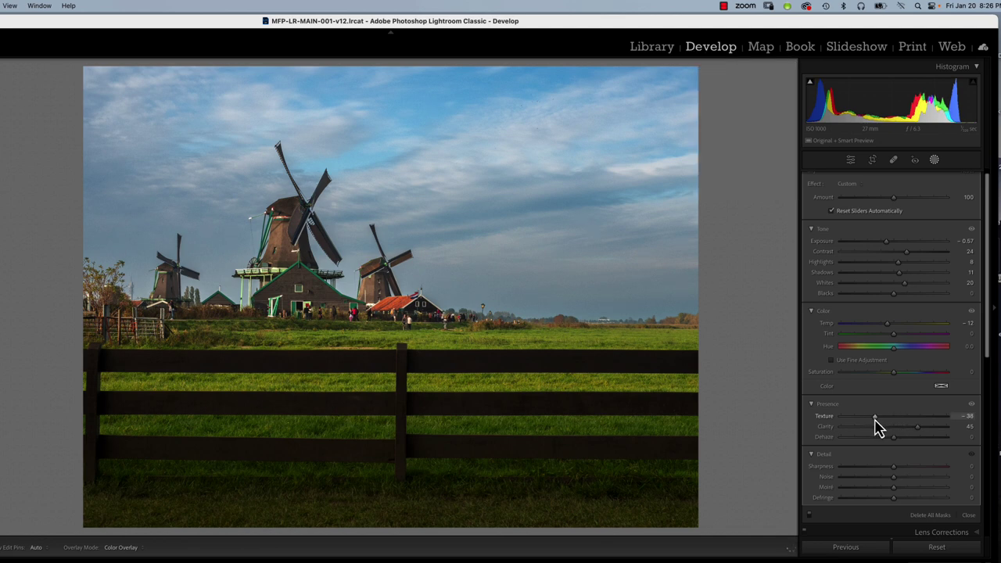
left_click_drag(875, 420, 872, 424)
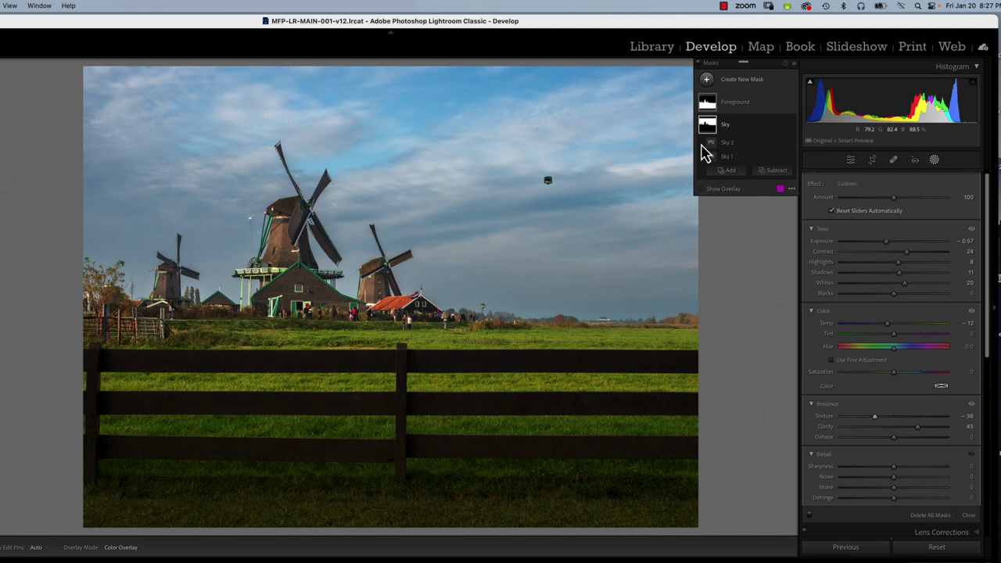
- Create a new Select Sky mask and intersect it with a Color Range sampled from the clouds, with Refine at 16
left_click(780, 126)
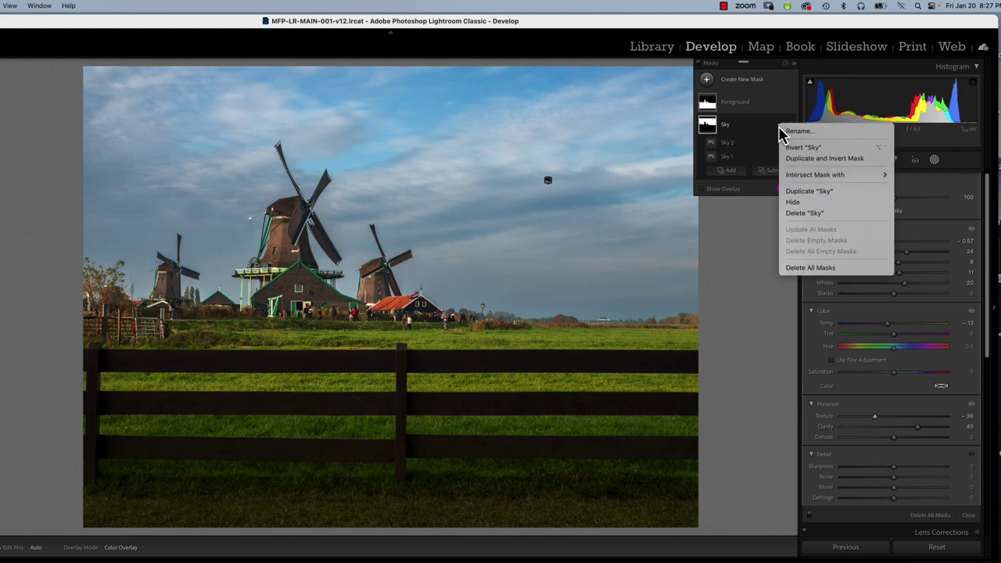
left_click(753, 138)
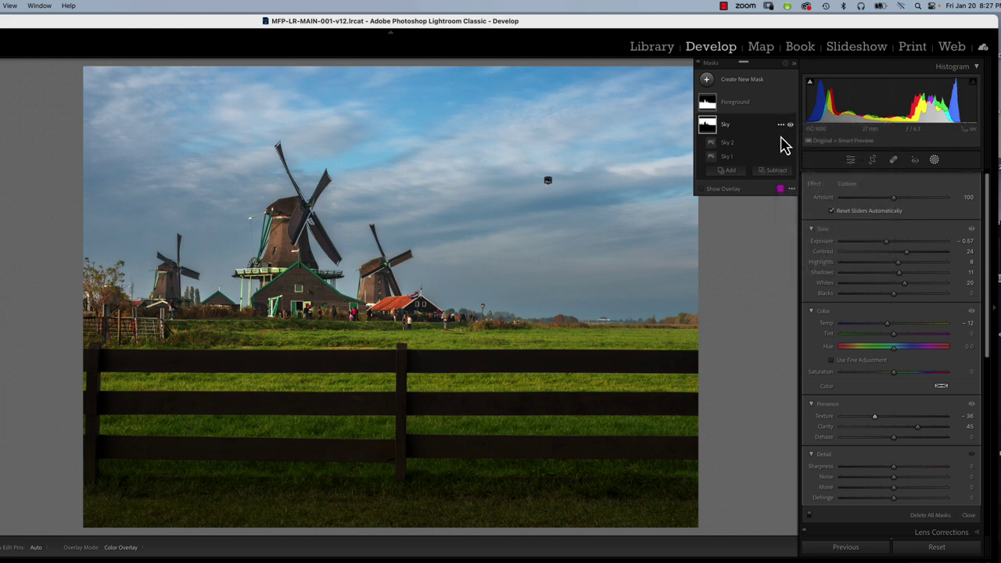
left_click(707, 80)
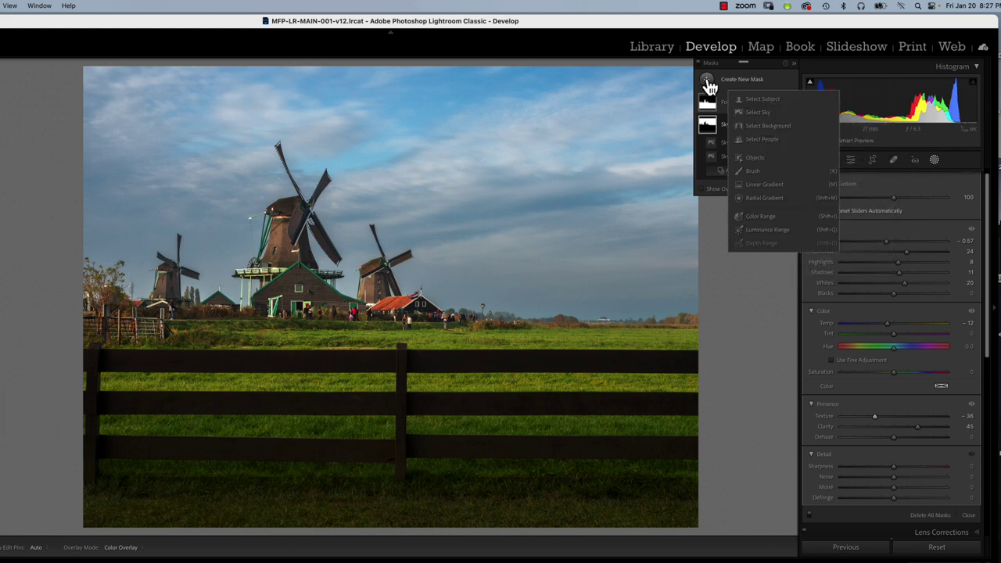
left_click(753, 113)
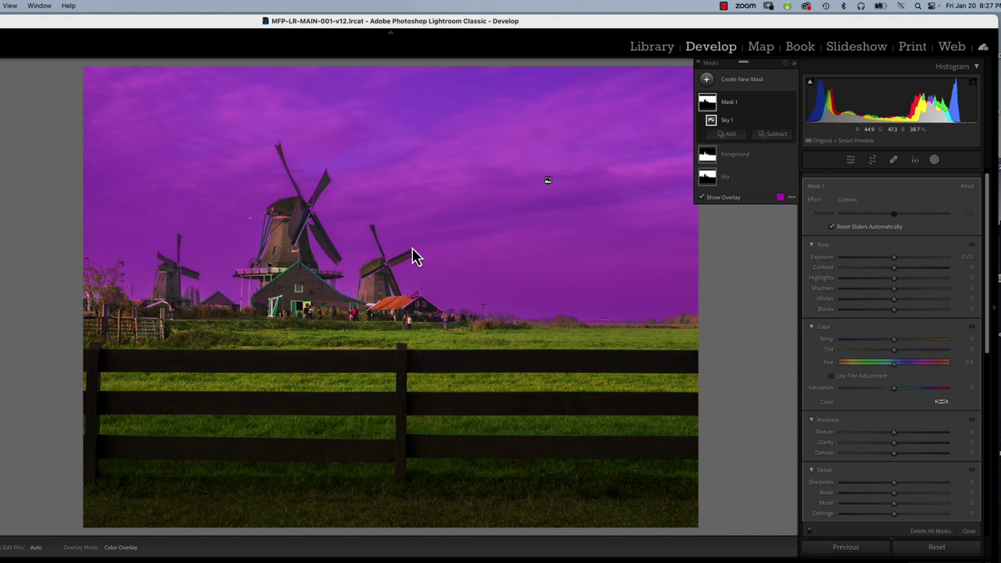
left_click(781, 104)
mouse_move(814, 154)
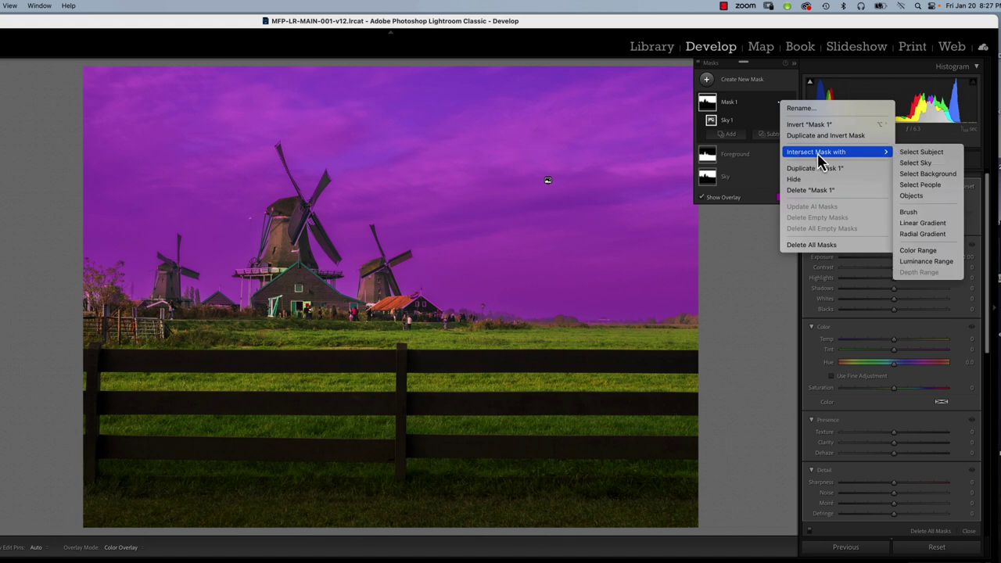
left_click(919, 251)
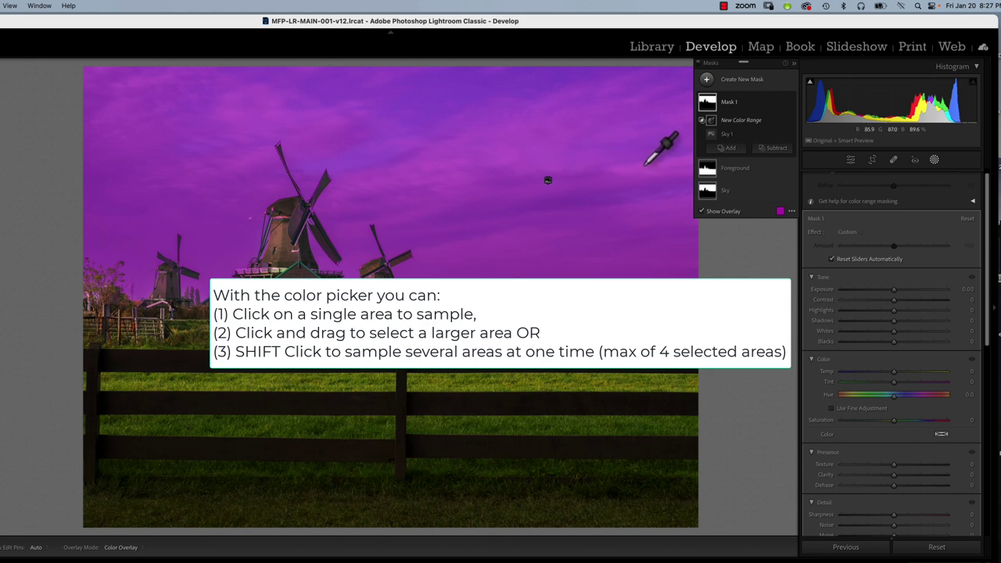
left_click_drag(645, 164, 659, 170)
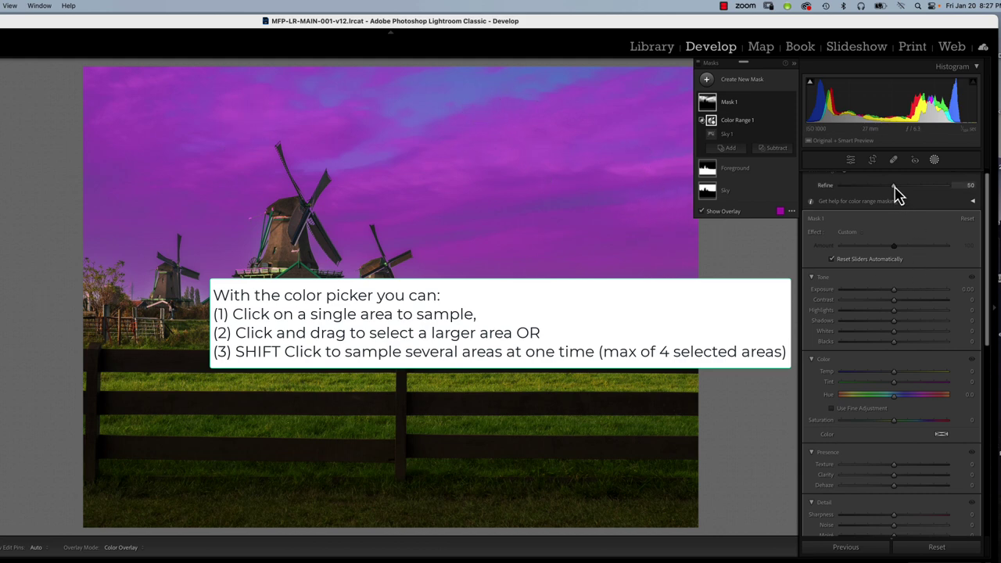
left_click_drag(896, 193, 859, 196)
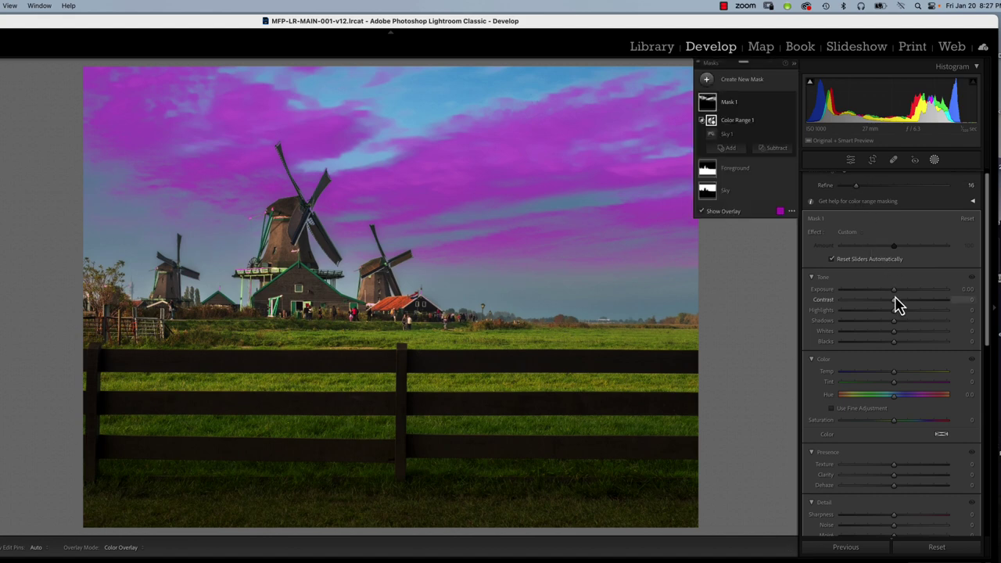
- Adjust the cloud mask to Exposure 0.22, Contrast 24, Shadows -30, Whites 9, Texture -46 and Clarity 64
left_click_drag(895, 294, 899, 334)
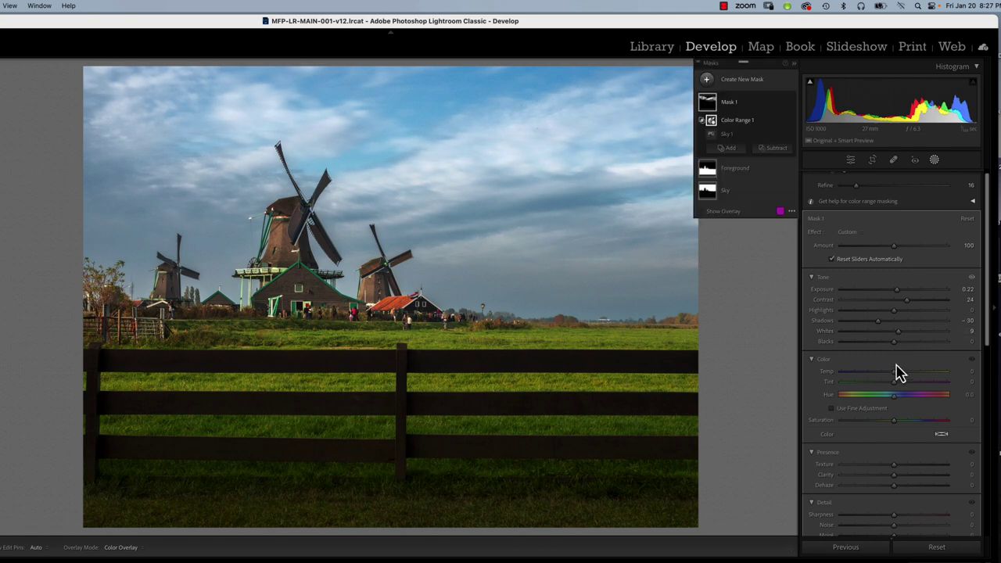
left_click_drag(895, 476, 875, 470)
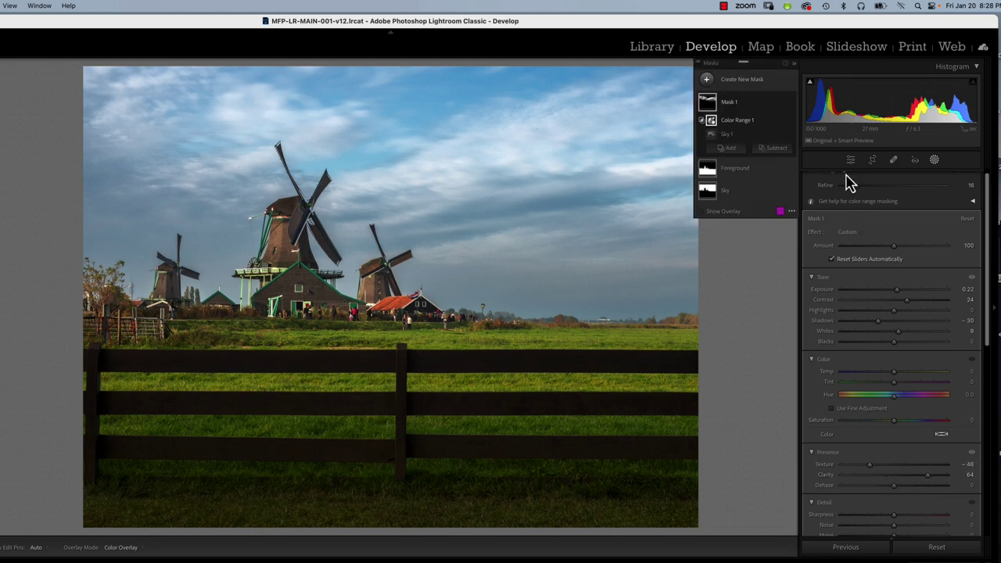
- Toggle the cloud mask's visibility to compare the sky with and without its adjustments, leaving the mask on
left_click(790, 104)
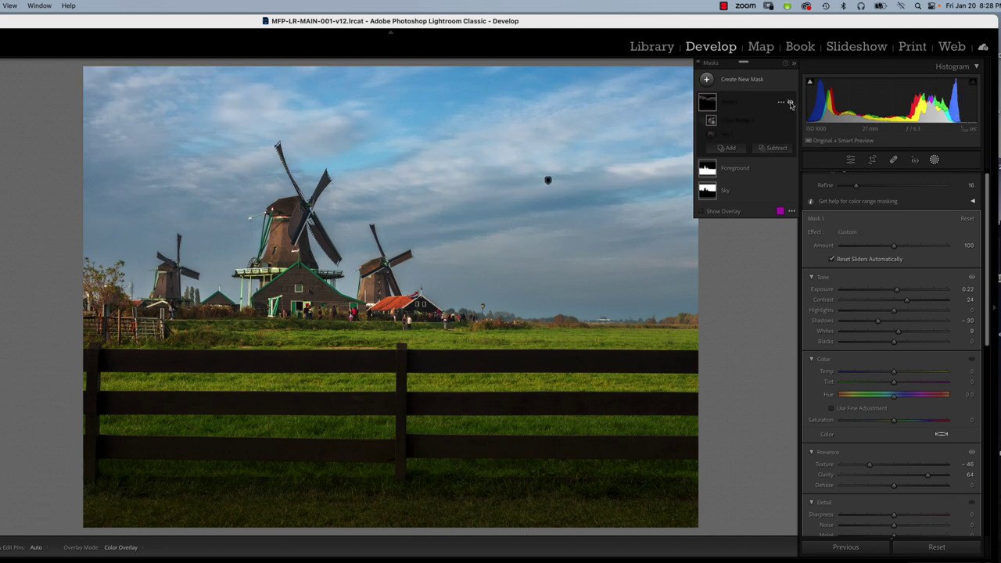
left_click(790, 104)
left_click(790, 104)
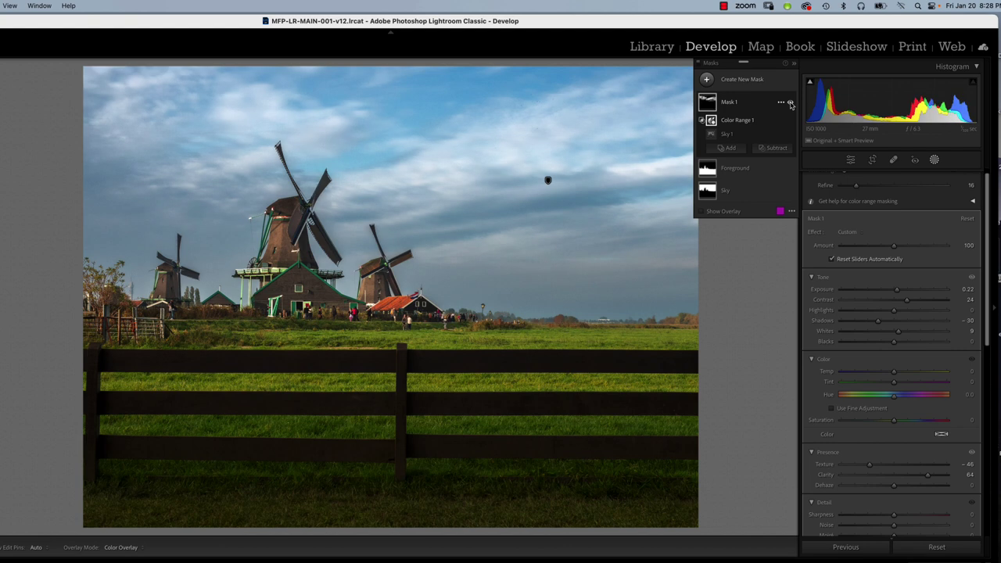
left_click(791, 104)
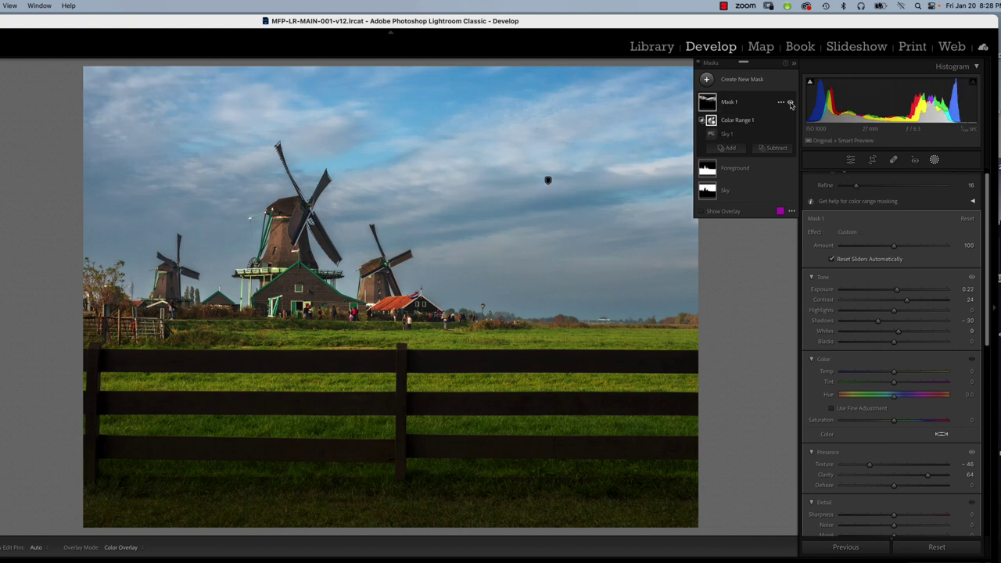
left_click(790, 104)
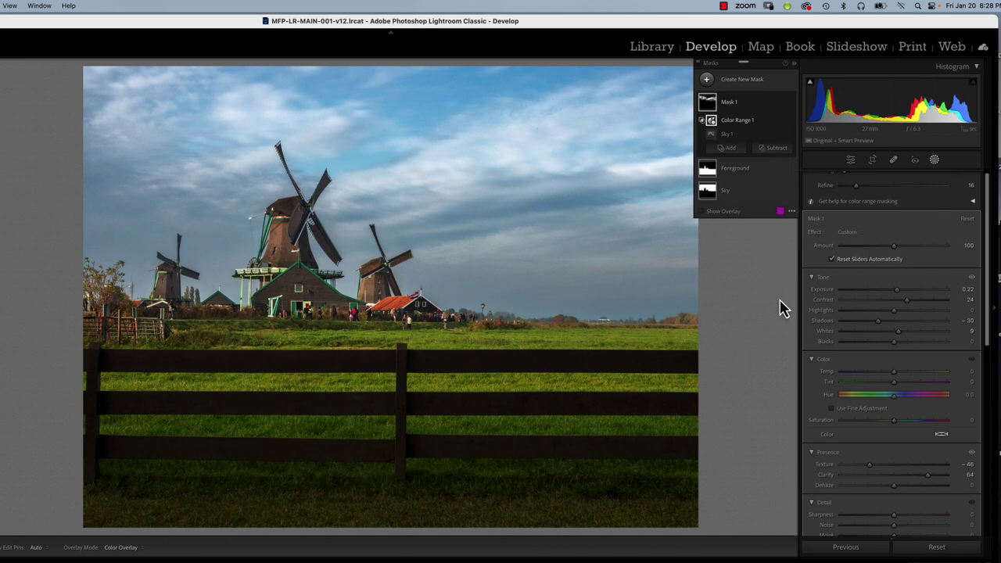
- Adjust the Foreground mask to Exposure 0.30, Contrast 29, Highlights -17, Shadows 14, Whites 12, Blacks -21 and Clarity 7
left_click(721, 178)
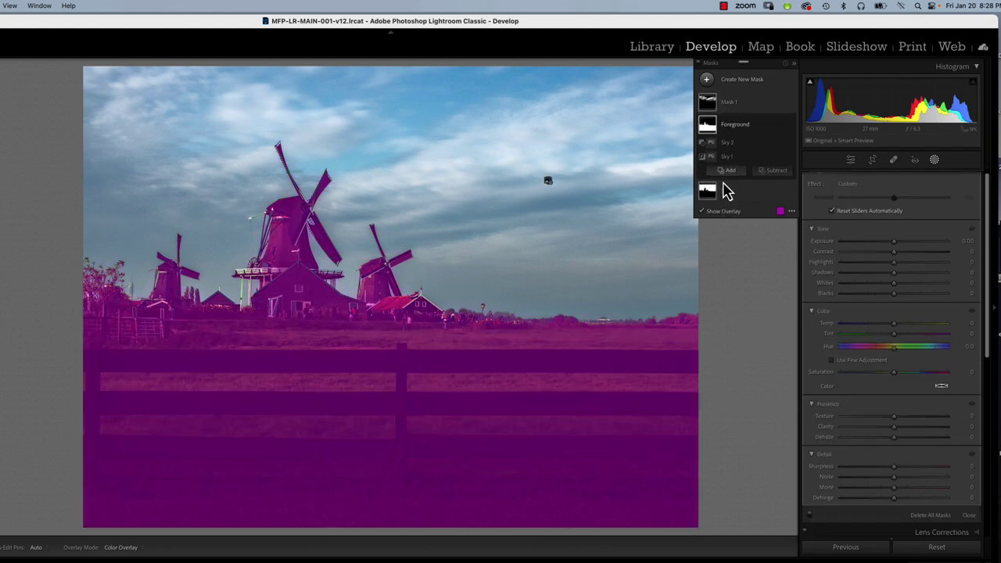
left_click_drag(896, 245, 901, 247)
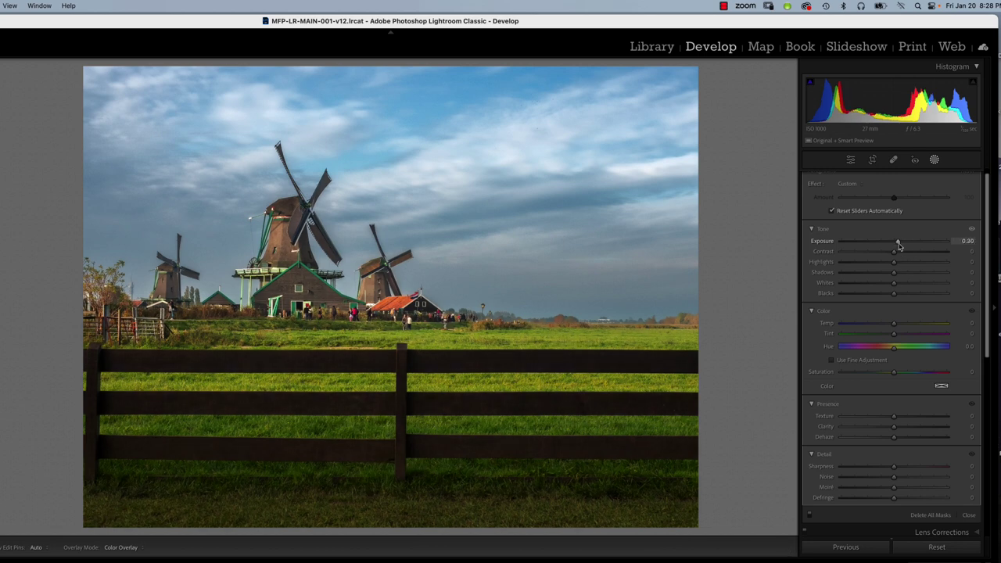
left_click_drag(896, 252, 886, 303)
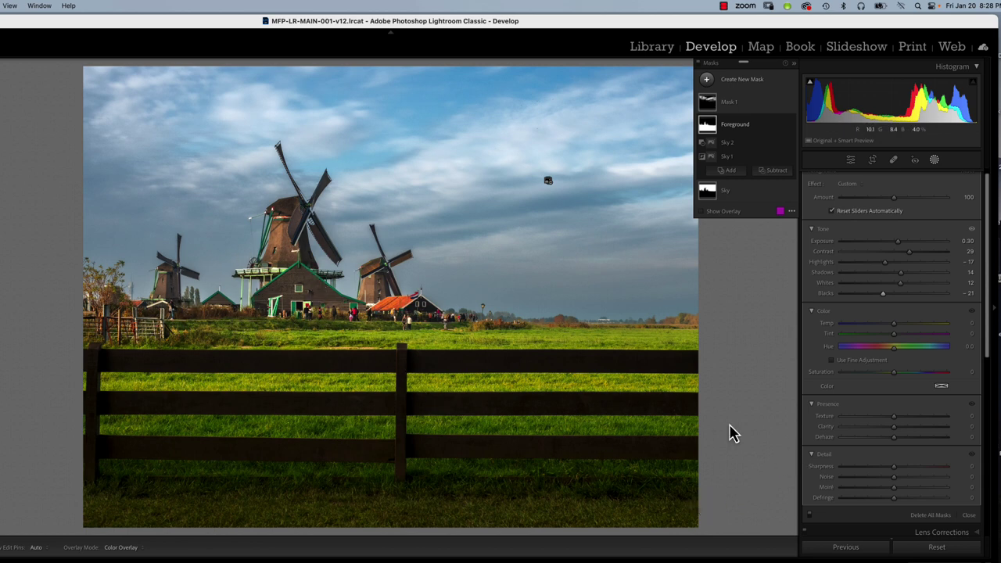
left_click_drag(893, 427, 892, 432)
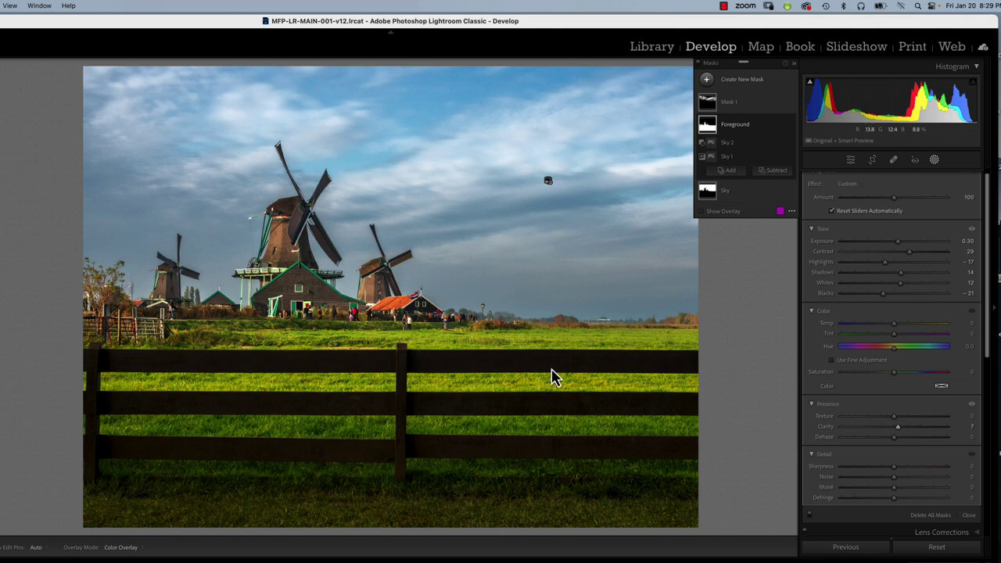
- Create an Objects mask by brushing over the blades and body of the windmill to the right of the largest one
left_click(707, 79)
left_click(765, 172)
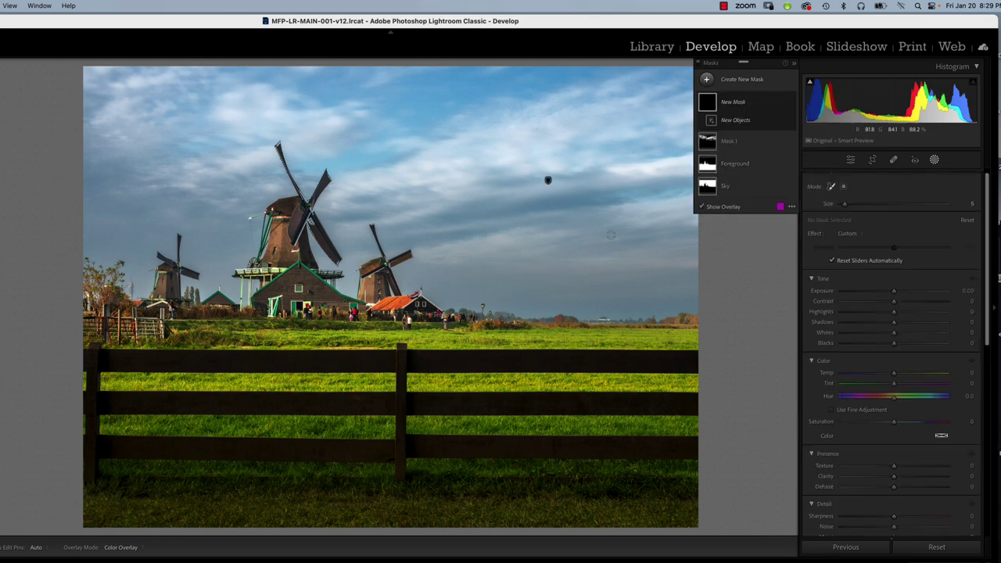
mouse_move(362, 298)
left_mouse_down()
mouse_move(364, 269)
mouse_move(379, 263)
mouse_move(375, 228)
mouse_move(405, 259)
left_mouse_up()
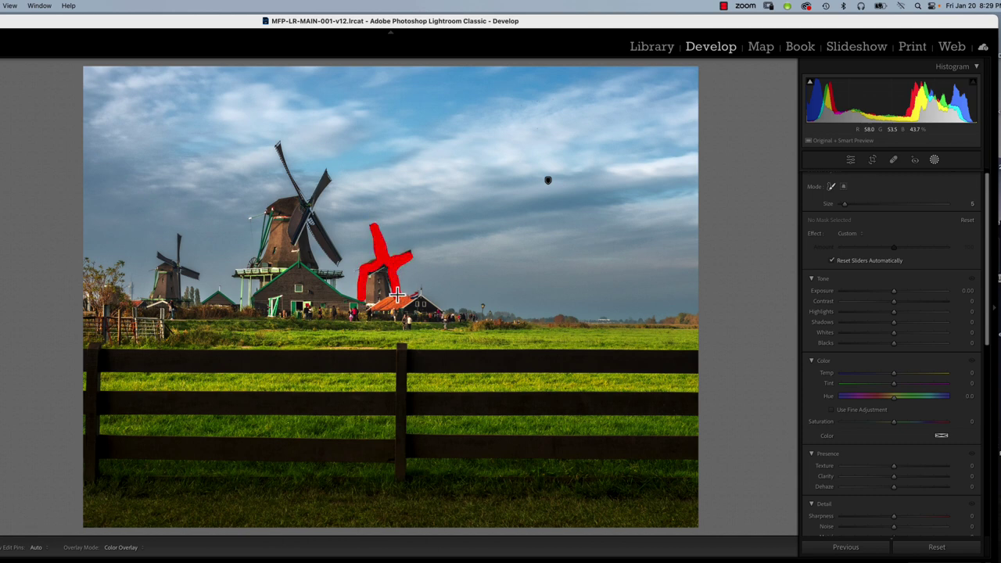
mouse_move(386, 296)
left_mouse_down()
mouse_move(369, 312)
mouse_move(374, 281)
left_mouse_up()
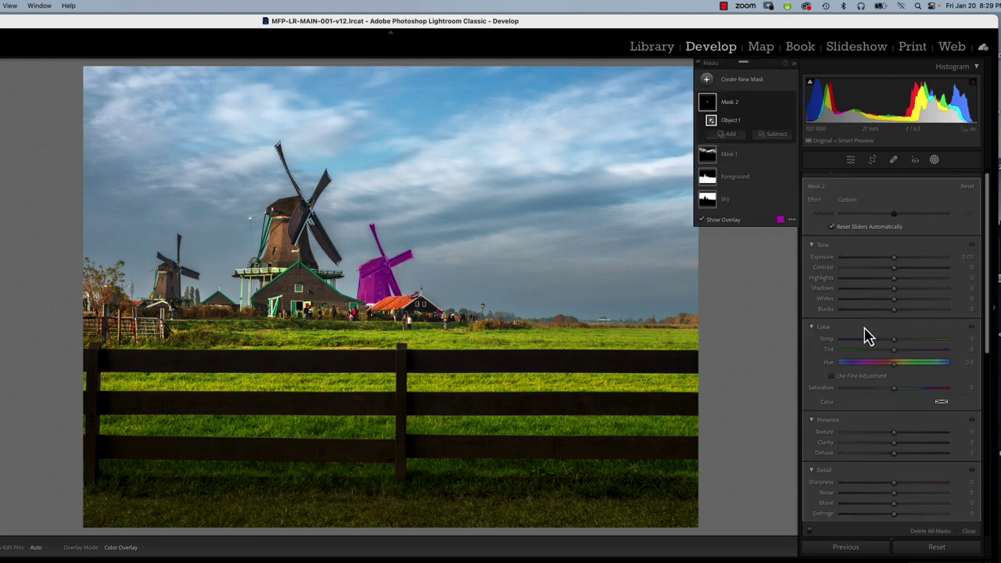
- Set the small windmill's object mask to Temp 8, Dehaze 12 and Shadows 37
left_click(897, 348)
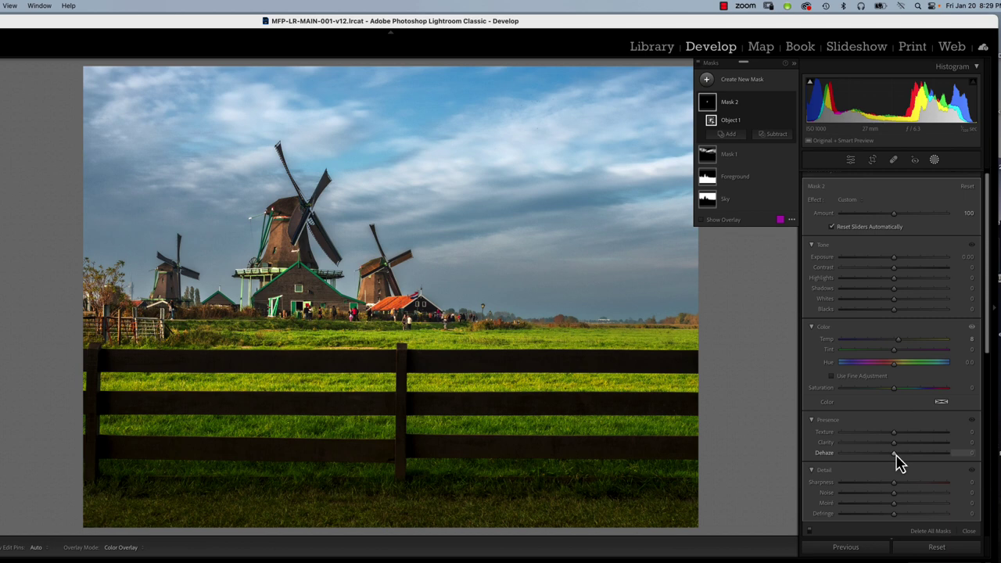
left_click_drag(897, 456, 906, 457)
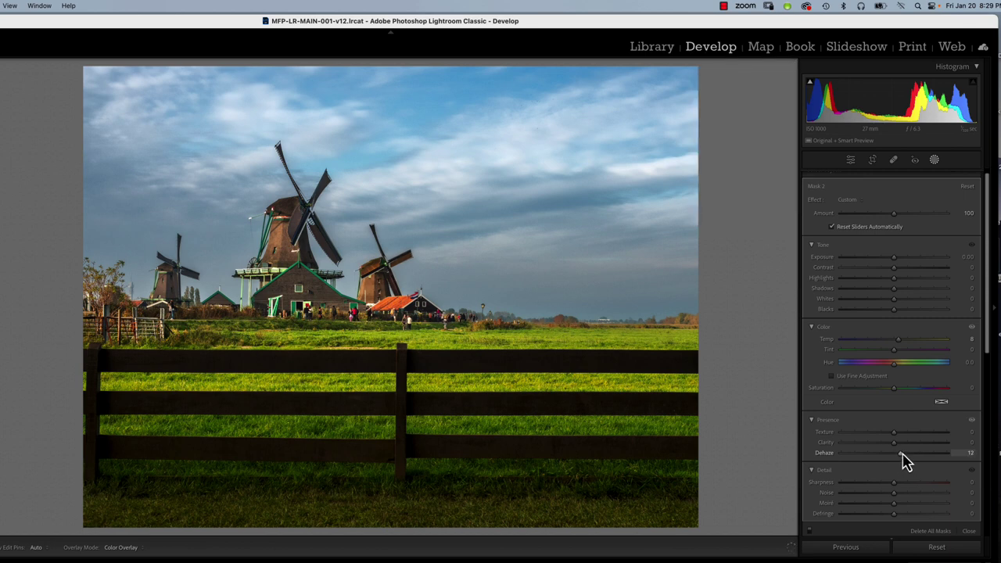
mouse_move(894, 290)
left_mouse_down()
mouse_move(924, 302)
mouse_move(914, 292)
left_mouse_up()
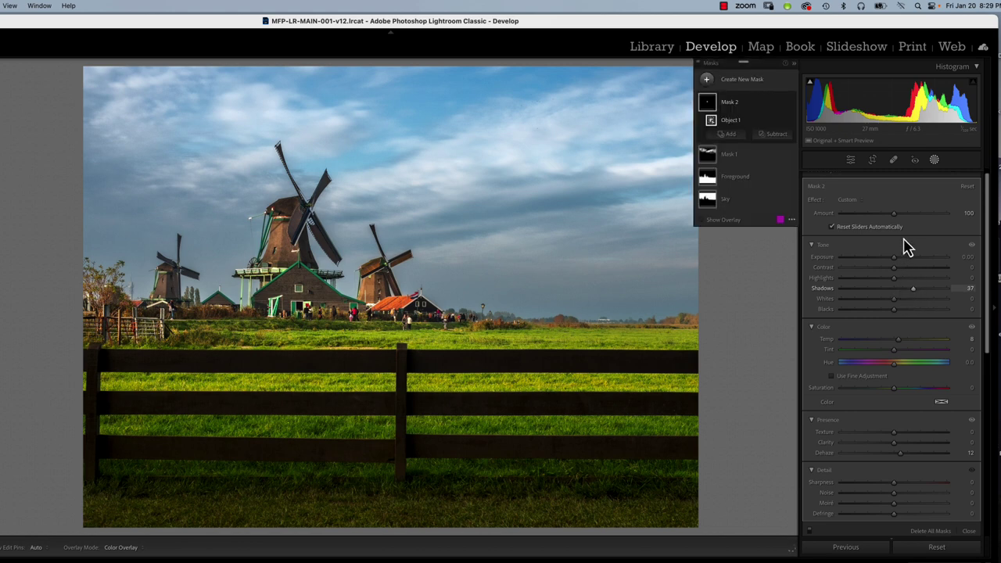
- Create an Objects mask by brushing over the blades and body of the largest windmill
left_click(708, 79)
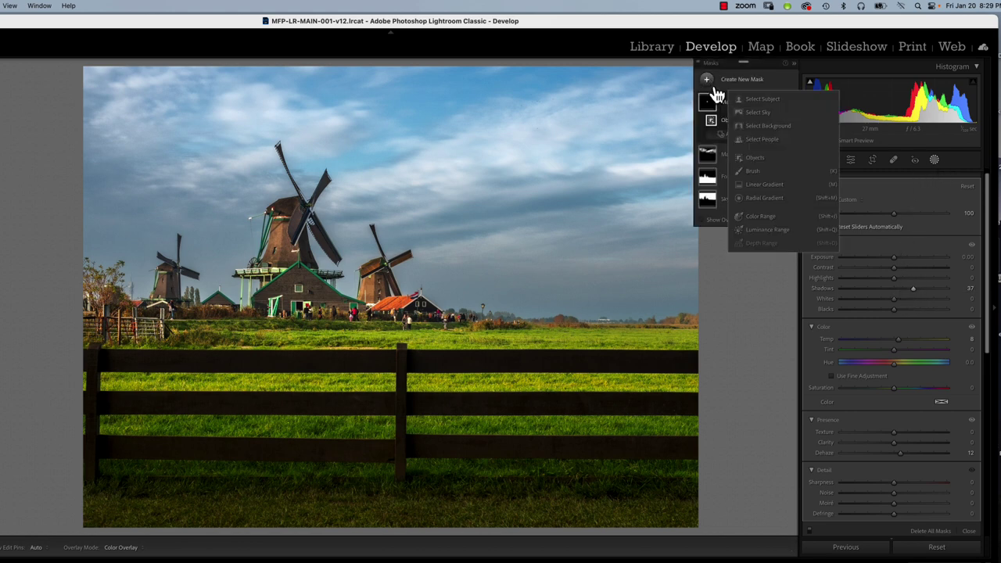
left_click(753, 159)
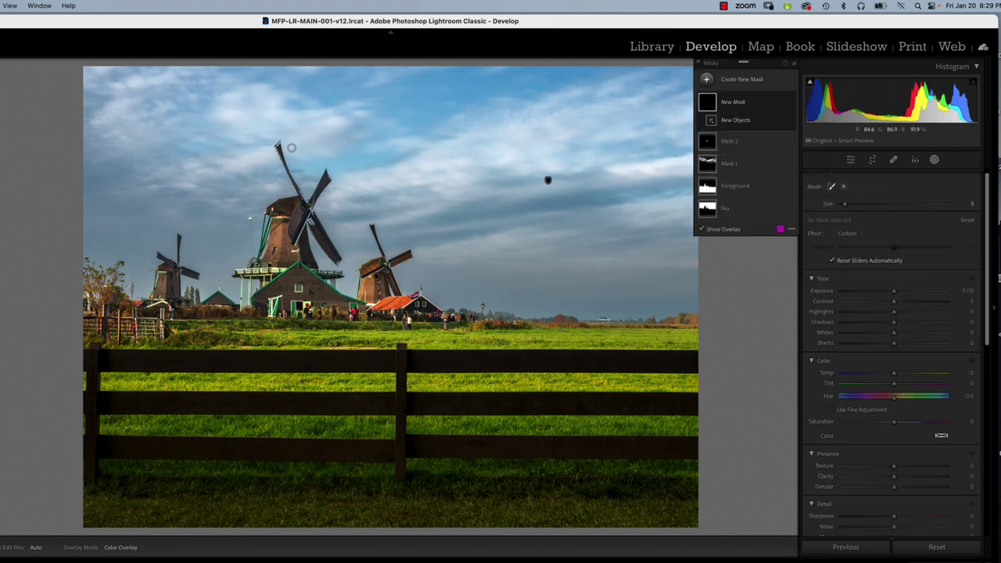
mouse_move(278, 145)
left_mouse_down()
mouse_move(303, 204)
mouse_move(327, 176)
mouse_move(310, 213)
mouse_move(338, 259)
mouse_move(306, 224)
mouse_move(313, 259)
left_mouse_up()
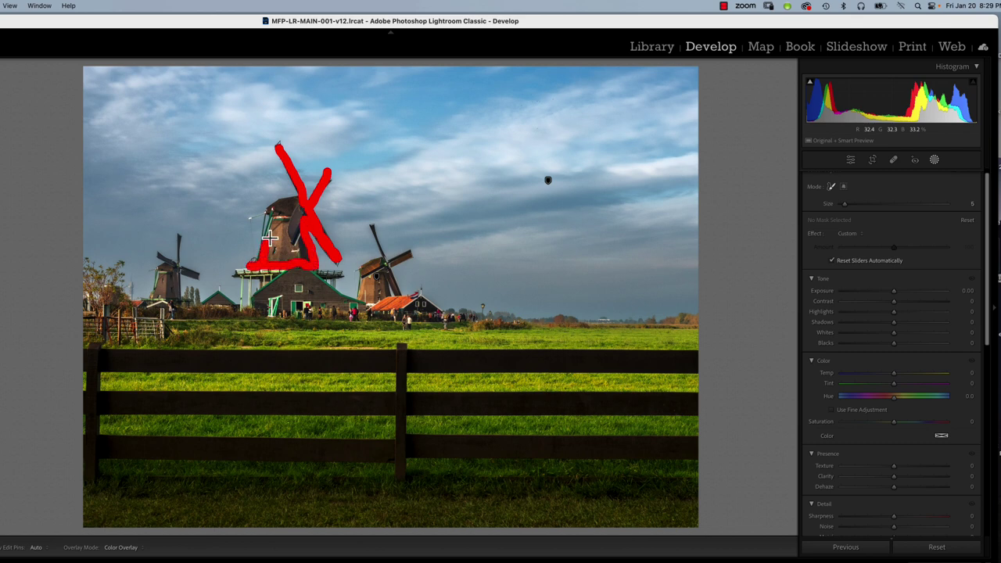
mouse_move(276, 205)
left_mouse_down()
mouse_move(292, 234)
mouse_move(299, 213)
mouse_move(284, 219)
mouse_move(287, 246)
mouse_move(274, 255)
mouse_move(281, 221)
mouse_move(291, 251)
left_mouse_up()
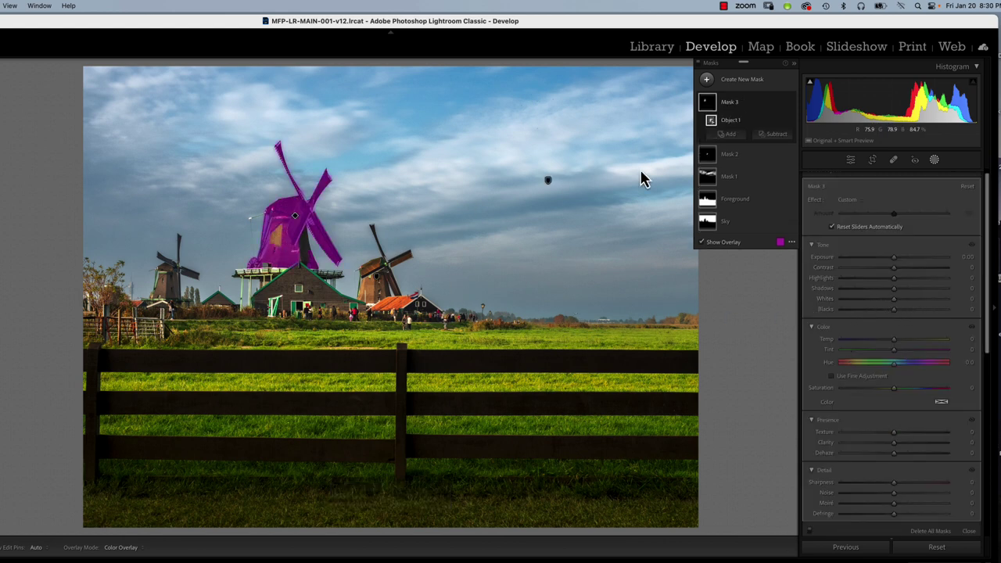
- Add to the largest windmill's mask with a size 4.0 Brush, painting over the missed areas of its body and blades
left_click(726, 135)
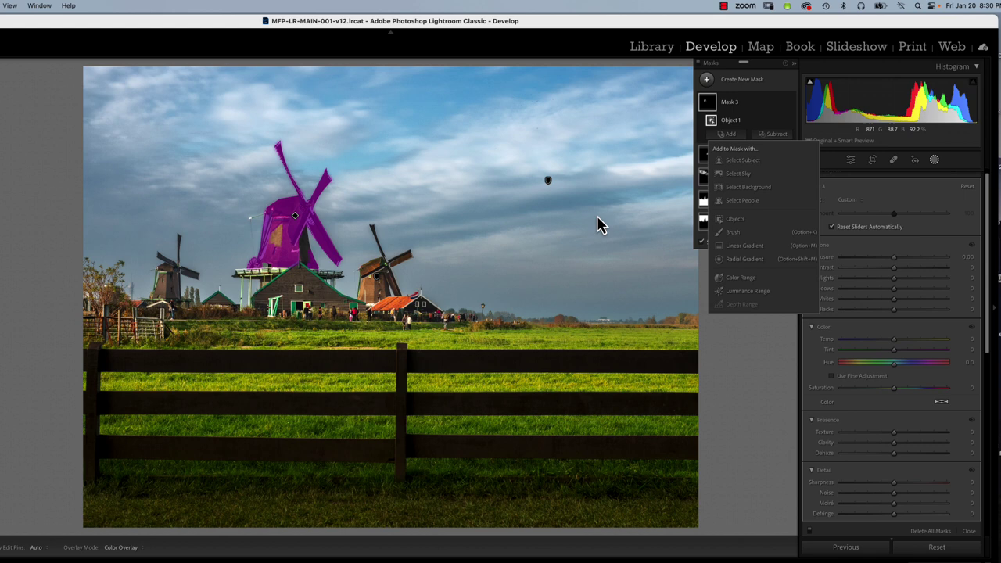
left_click(731, 234)
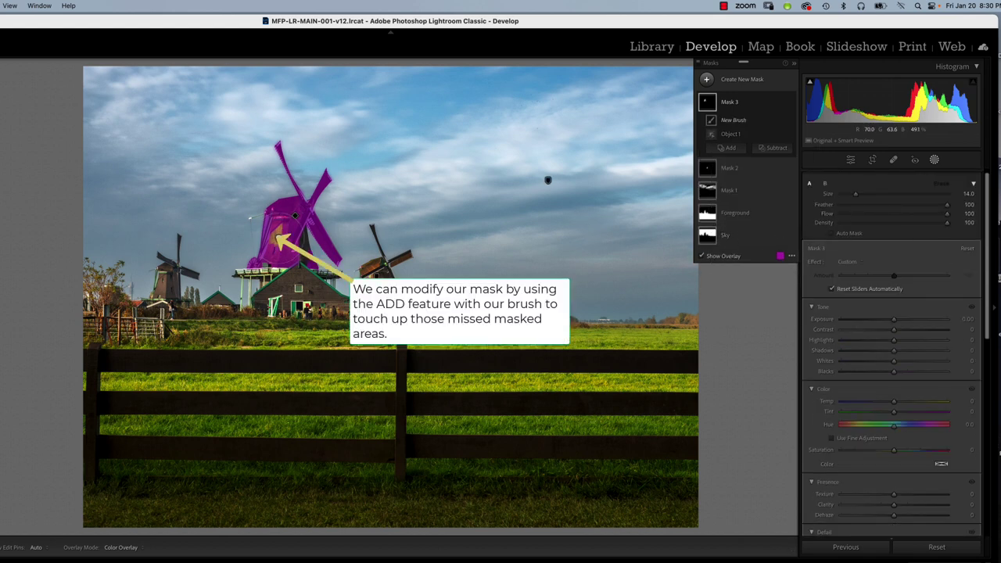
key("bracketleft")
key("h")
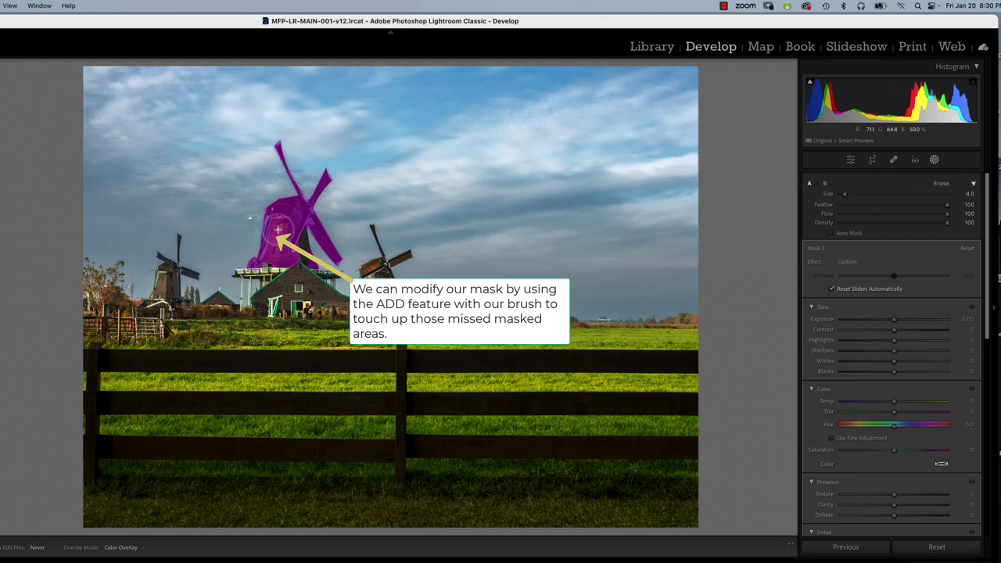
key("h")
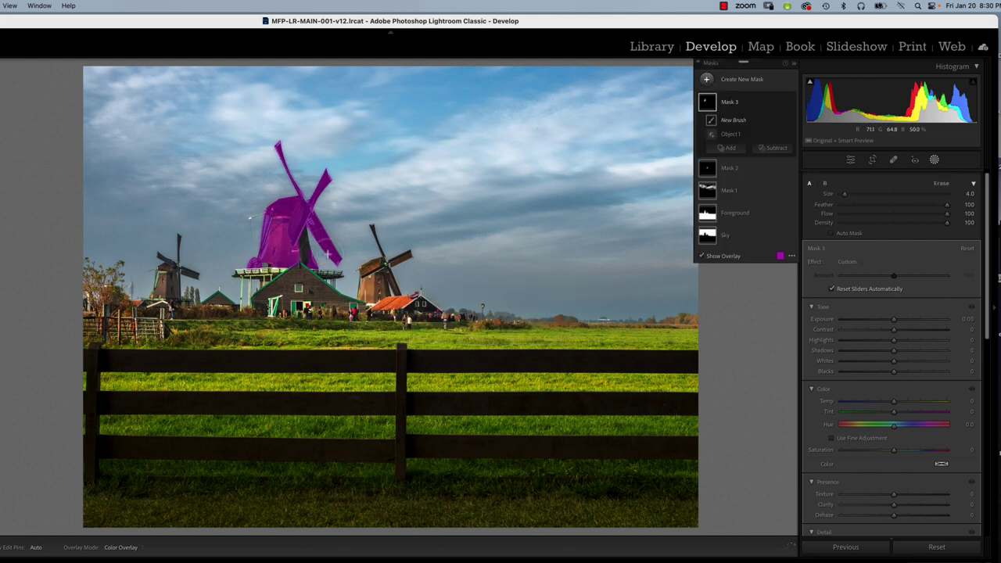
- Set the largest windmill's mask to Exposure 0.23, Contrast 12, Blacks -6, Dehaze 13 and Temp 8
left_click_drag(888, 326, 906, 338)
left_click_drag(896, 374, 895, 380)
scroll(894, 500, "up", 1)
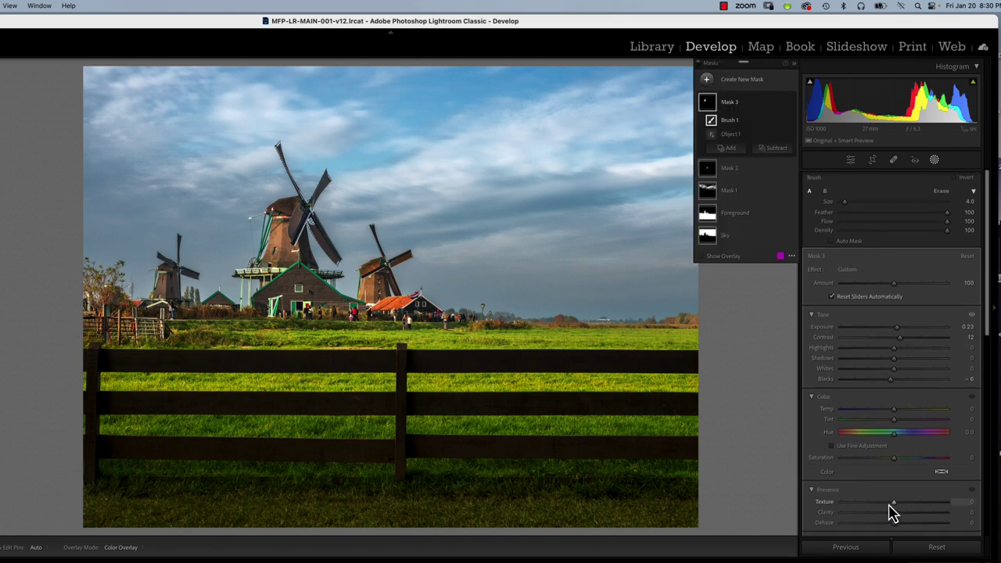
left_click_drag(896, 524, 901, 524)
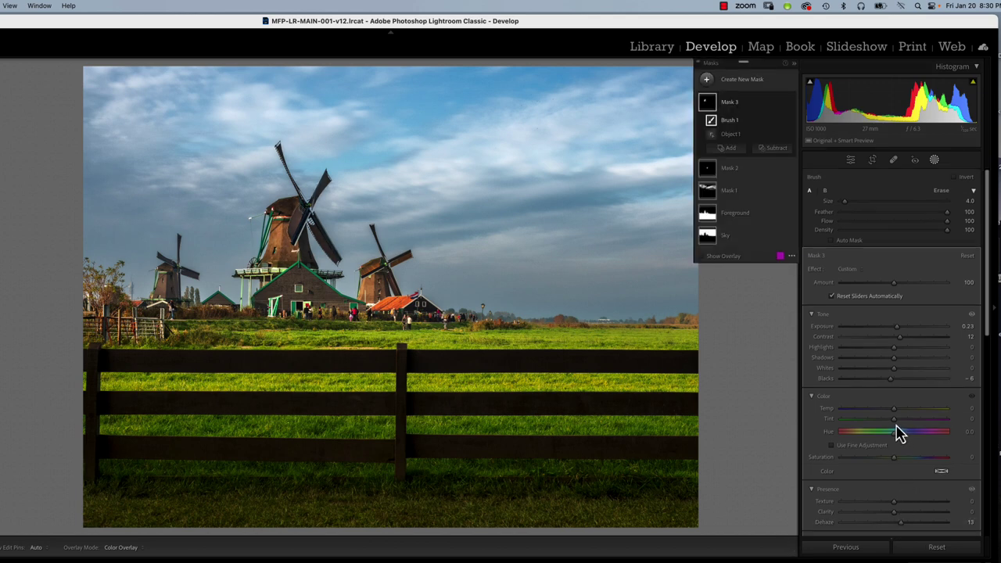
left_click_drag(894, 410, 899, 413)
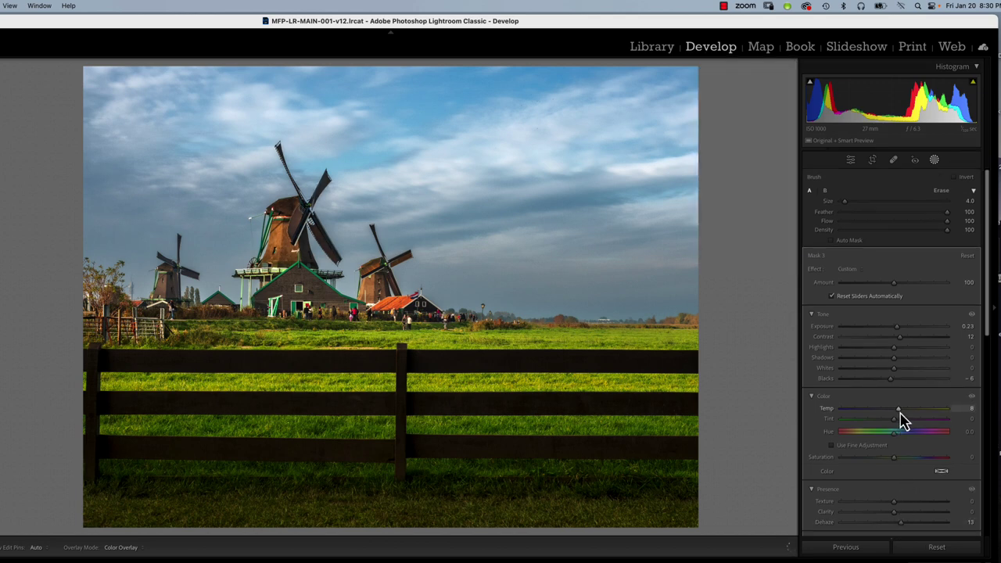
left_click_drag(900, 413, 901, 414)
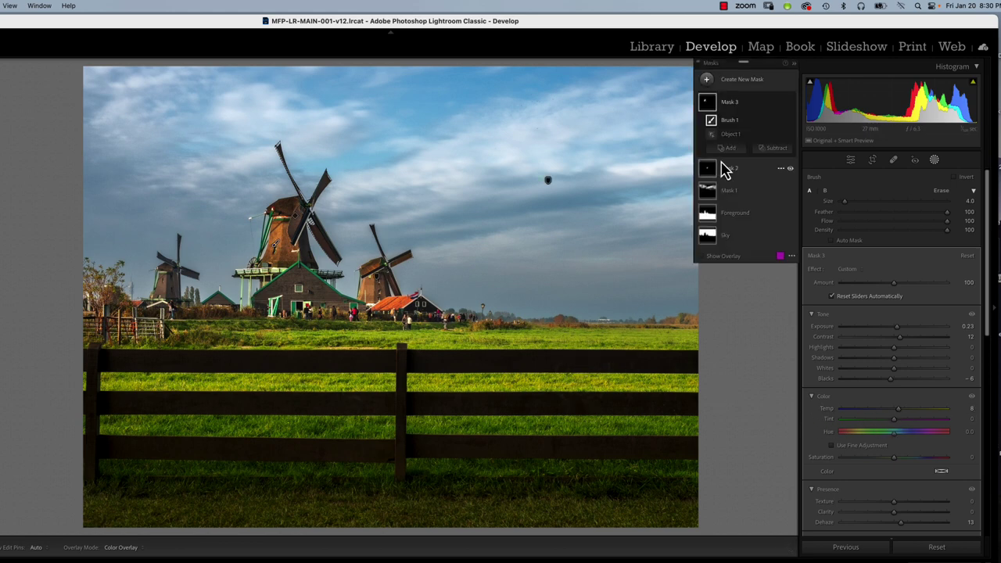
- Create an Objects mask by brushing over the small windmill to the left of the largest one
left_click(716, 82)
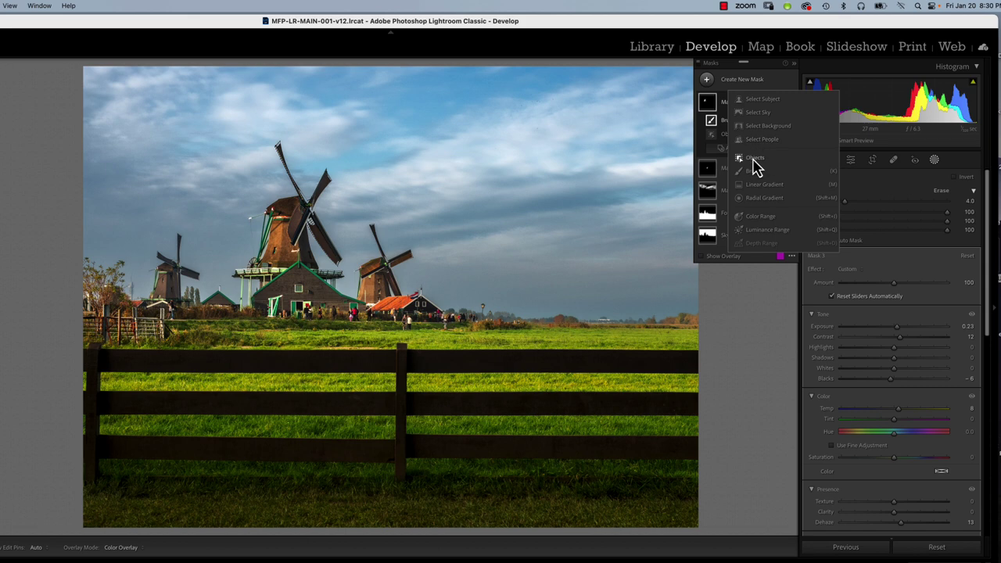
left_click(755, 165)
mouse_move(161, 260)
left_mouse_down()
mouse_move(179, 239)
mouse_move(193, 275)
mouse_move(183, 274)
mouse_move(185, 302)
mouse_move(152, 304)
mouse_move(166, 266)
mouse_move(174, 288)
left_mouse_up()
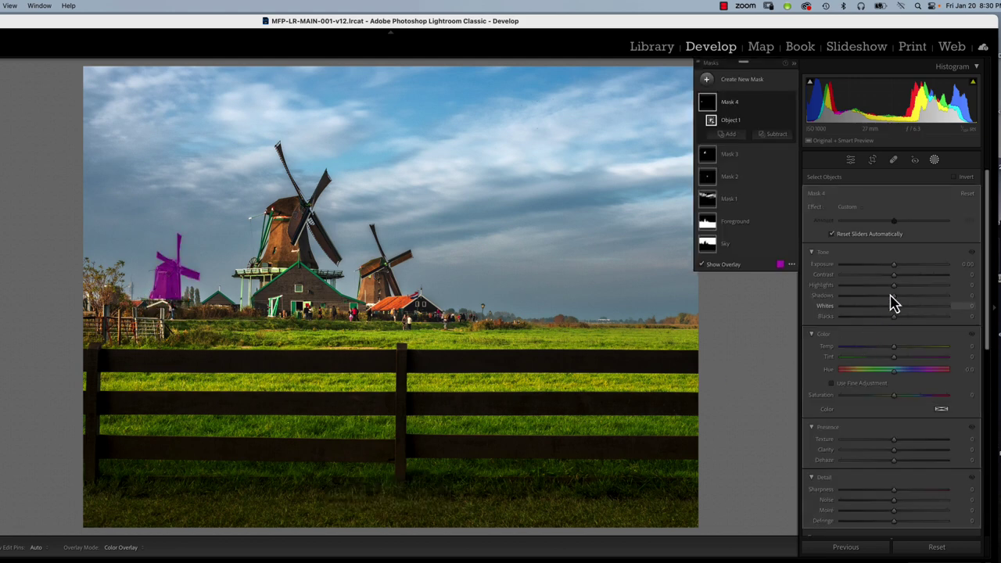
- Set the left windmill's mask to Exposure 0.24, Highlights -11, Shadows 9, Dehaze 12 and Temp 9
left_click(898, 274)
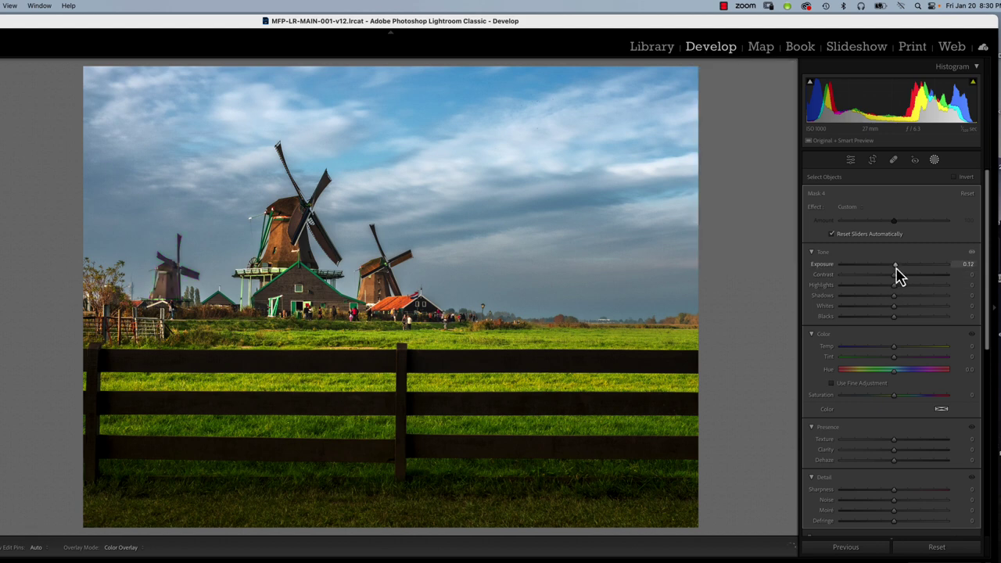
left_click_drag(900, 274, 900, 297)
left_click(897, 302)
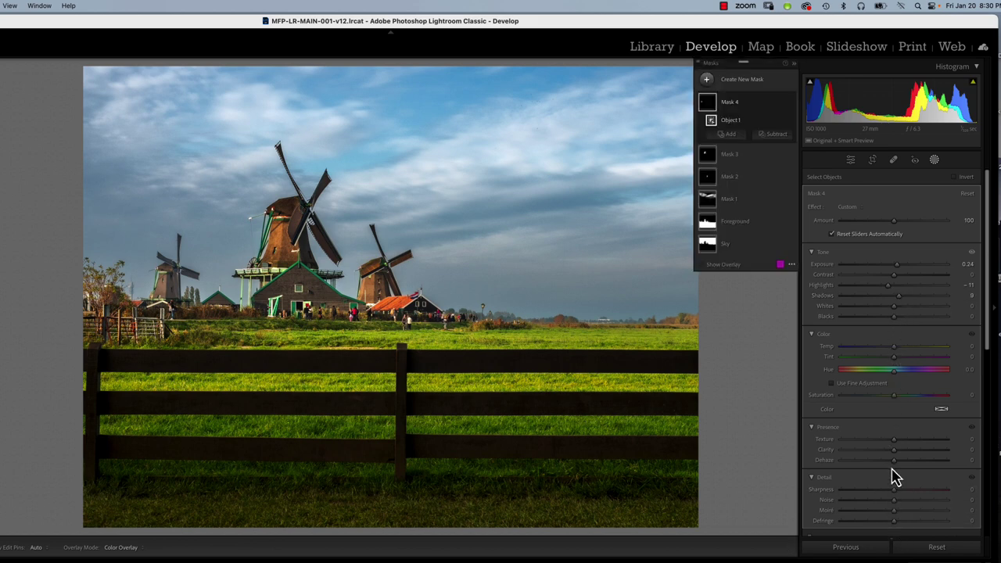
left_click_drag(896, 462, 901, 464)
left_click_drag(896, 349, 899, 355)
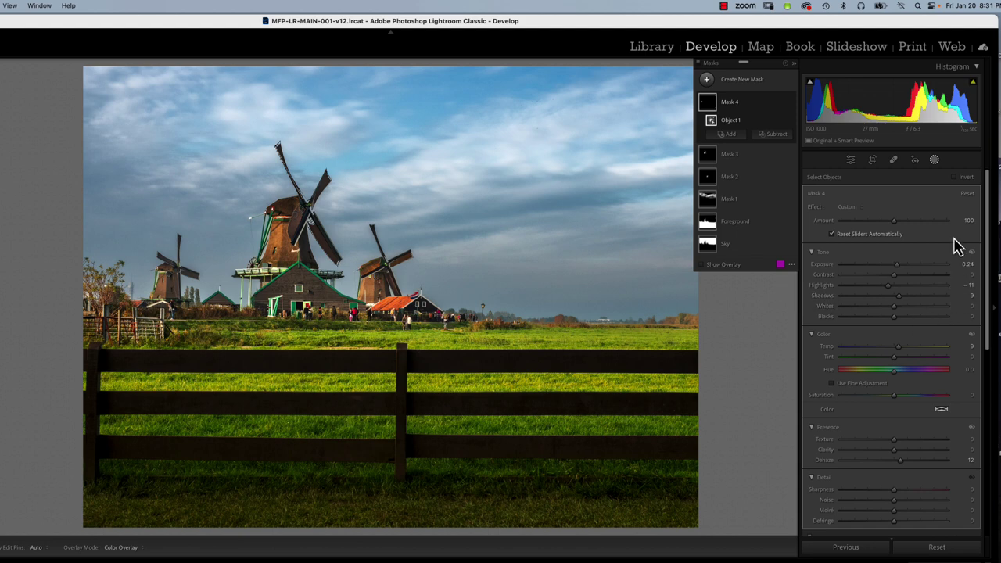
- Set the Calibration to Blue Primary Saturation +32, Green Primary Hue +47 and Saturation +1, and Red Primary Saturation -14
left_click(933, 165)
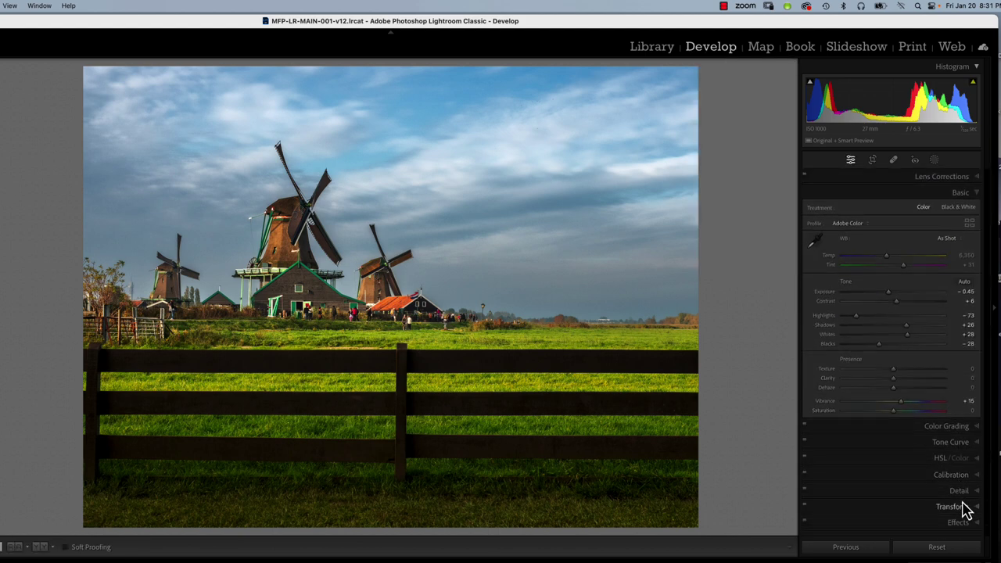
left_click(971, 485)
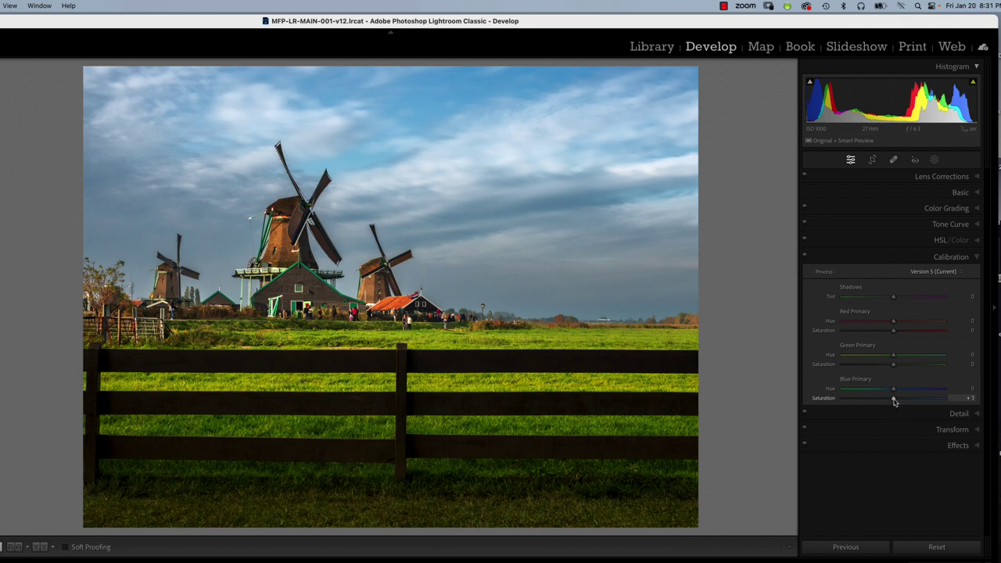
mouse_move(900, 399)
left_mouse_down()
mouse_move(890, 399)
mouse_move(910, 399)
left_mouse_up()
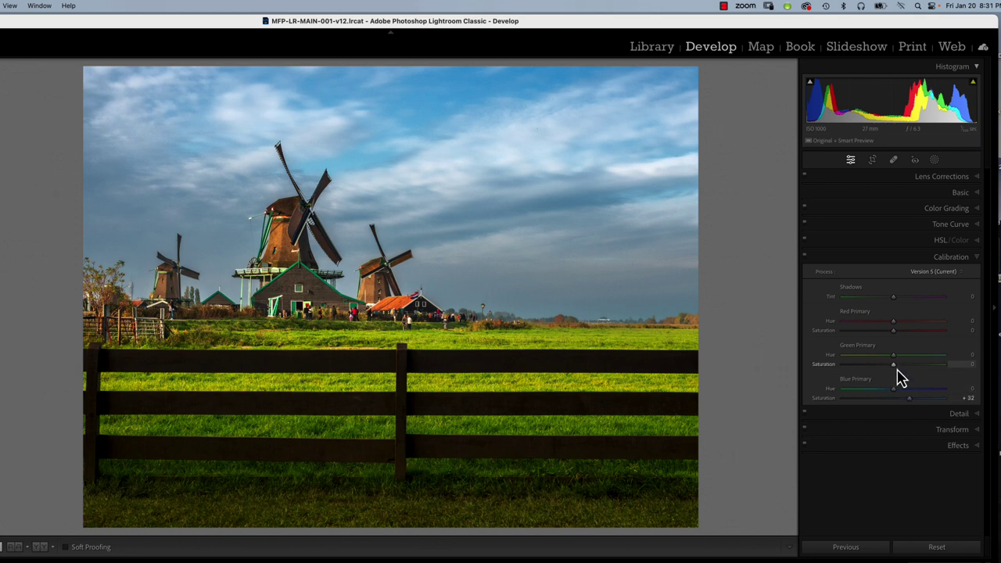
left_click(895, 366)
left_click_drag(894, 358, 919, 368)
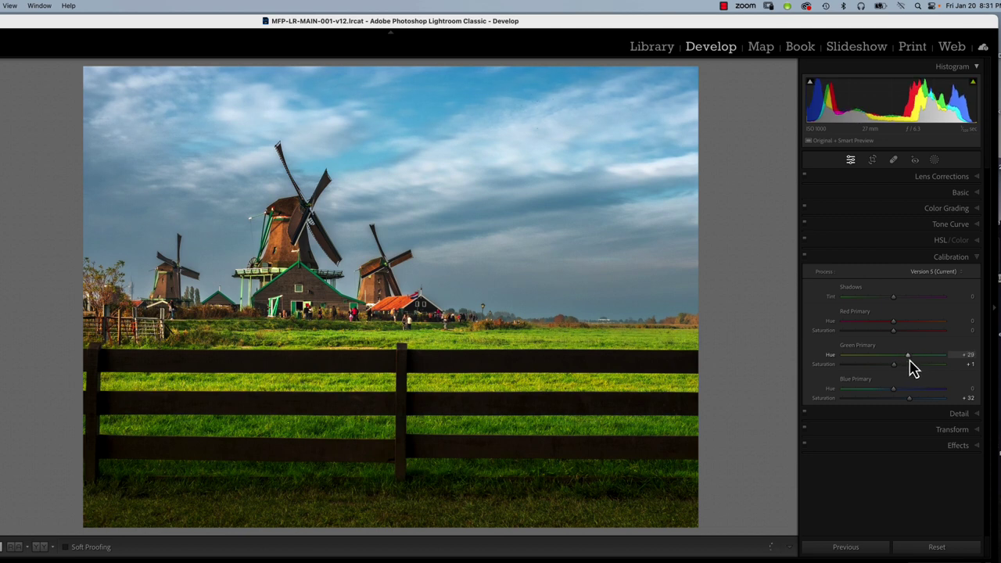
left_click_drag(916, 368, 915, 368)
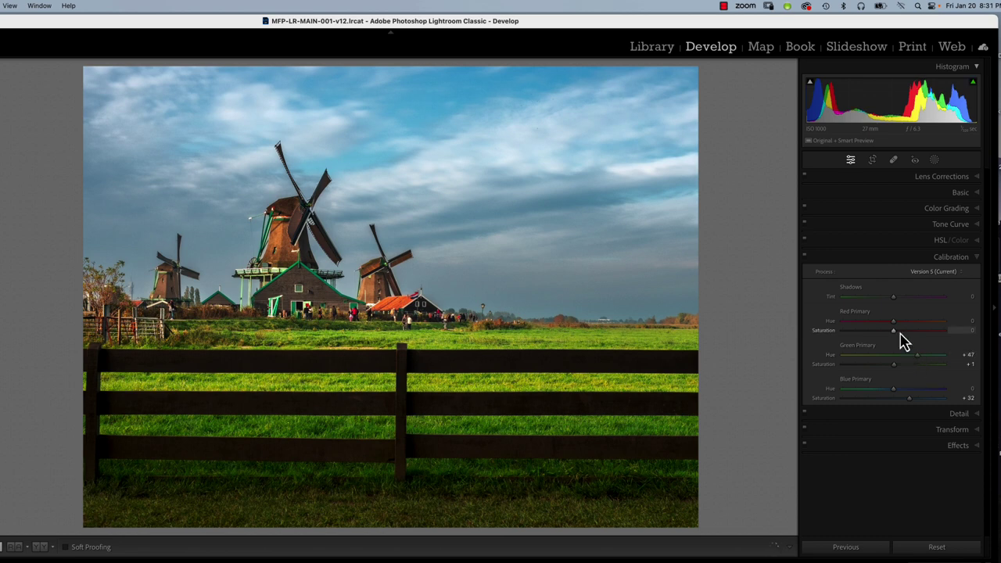
mouse_move(895, 331)
left_mouse_down()
mouse_move(919, 336)
mouse_move(882, 339)
mouse_move(923, 347)
mouse_move(890, 342)
mouse_move(901, 339)
mouse_move(887, 348)
left_mouse_up()
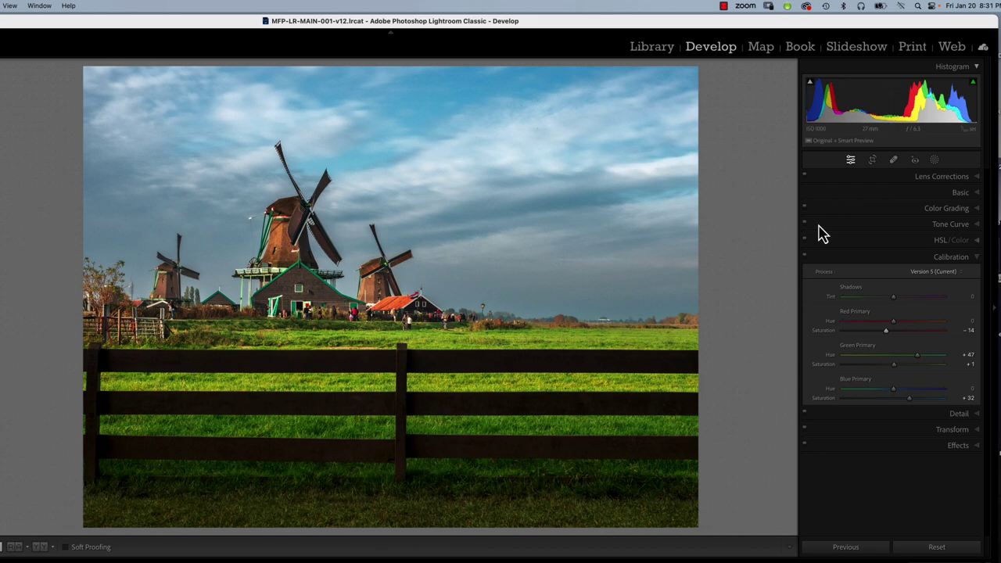
- Create a Linear Gradient mask rising from the foreground grass and shift it up to cover the whole wooden fence
left_click(934, 161)
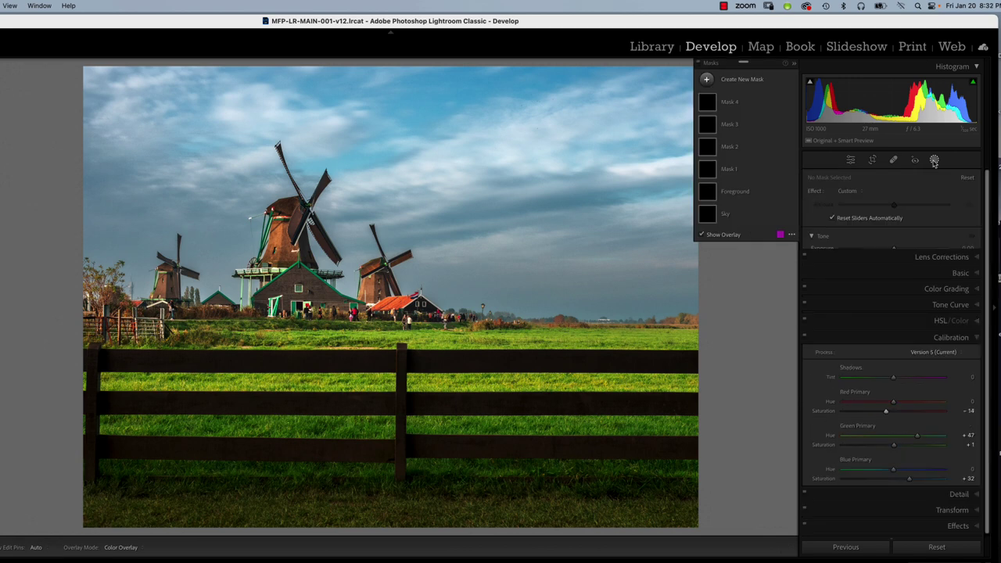
left_click(708, 81)
left_click(757, 184)
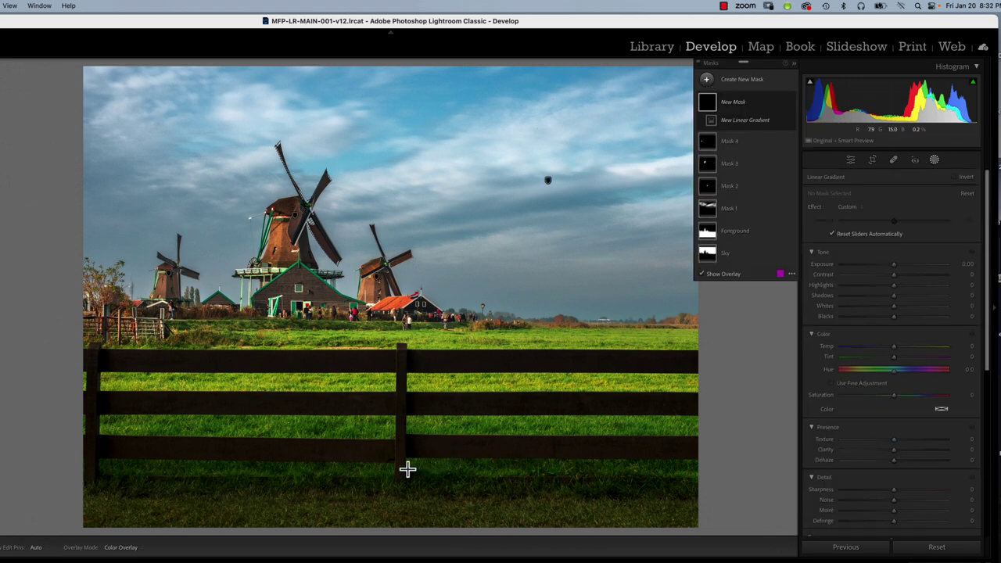
left_click_drag(408, 471, 407, 358)
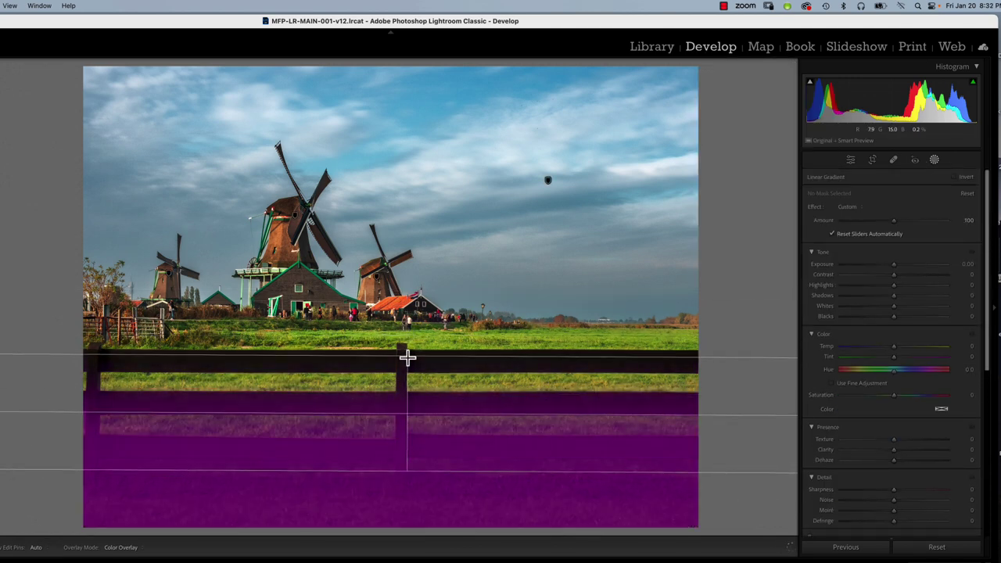
left_click_drag(407, 412, 407, 351)
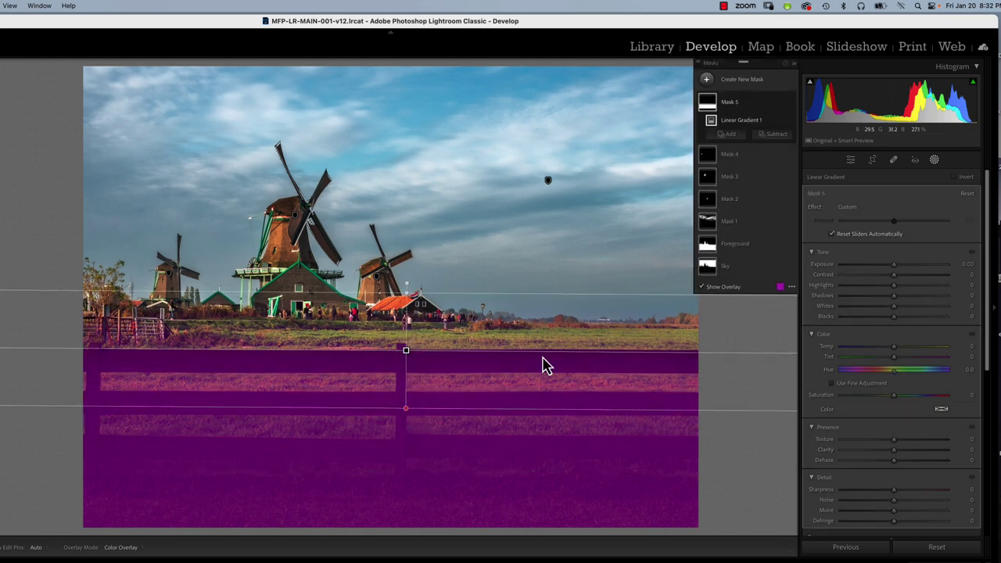
- Intersect the gradient mask with a Color Range sampled from the fence's upper rail, and set Refine to 20
left_click(780, 103)
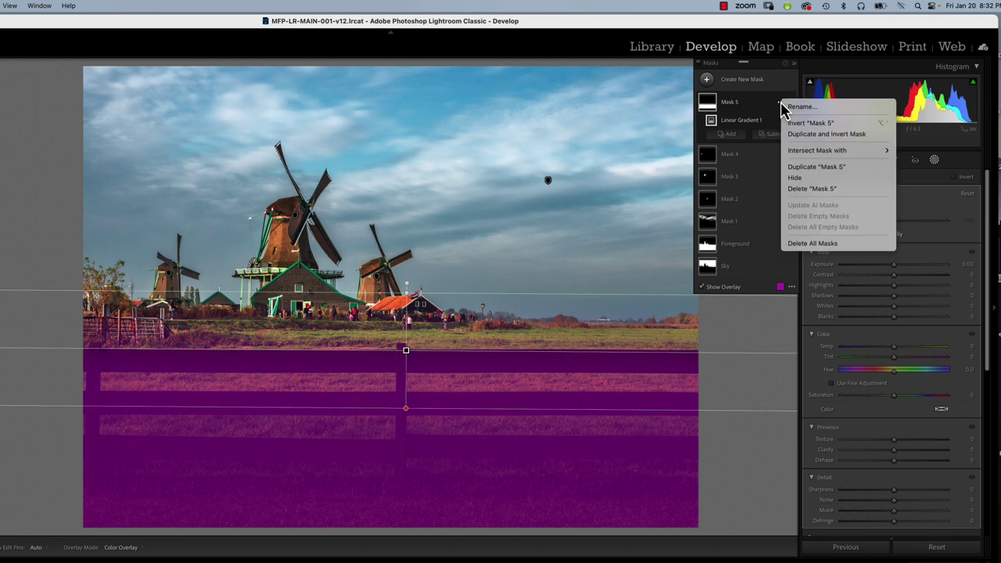
mouse_move(805, 151)
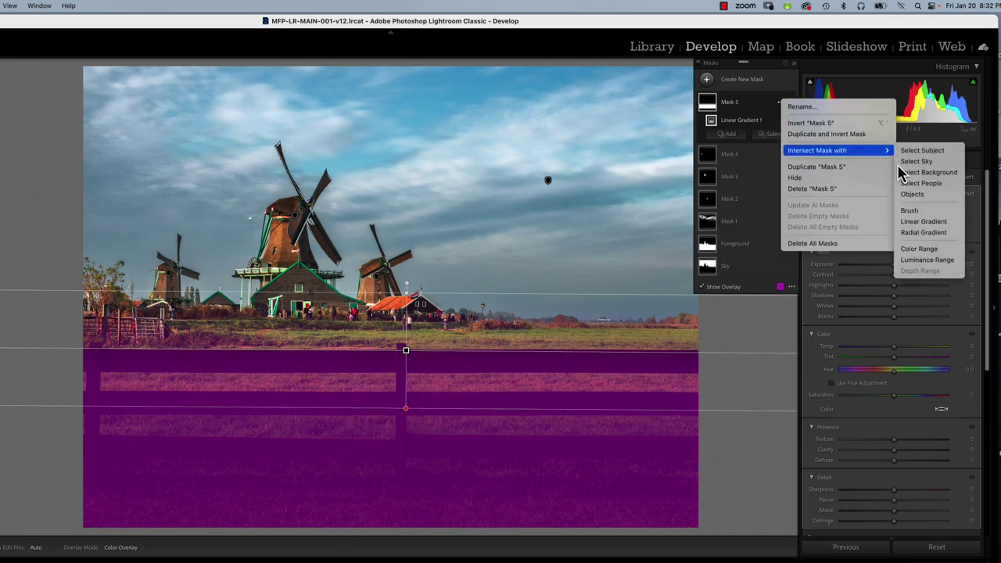
left_click(920, 249)
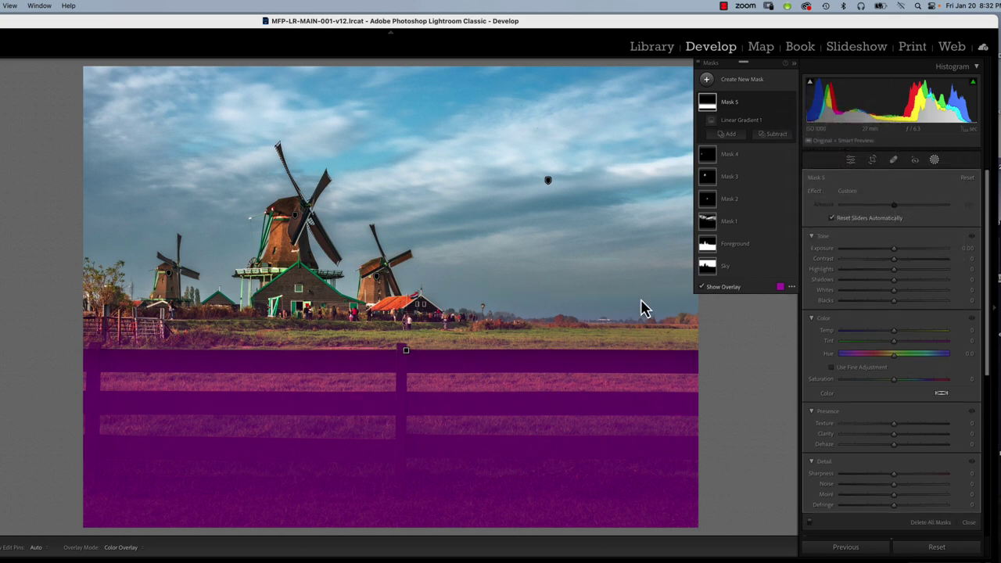
left_click_drag(429, 357, 460, 365)
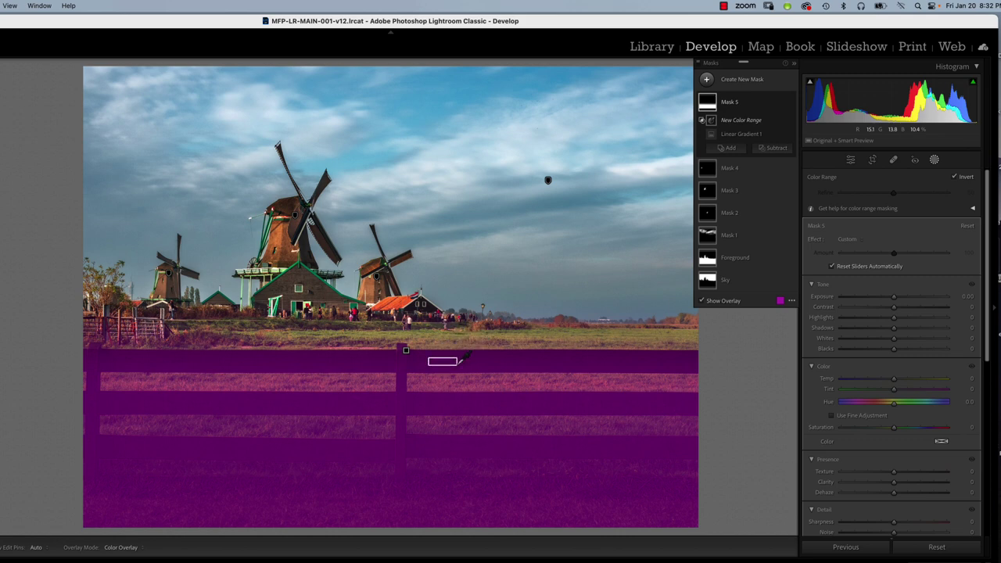
left_click_drag(460, 363, 460, 363)
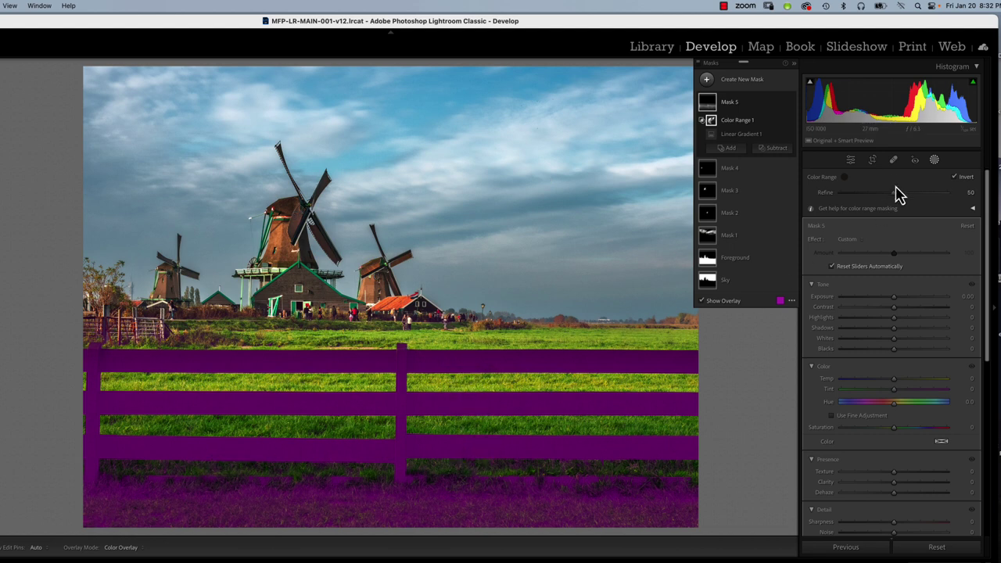
left_click_drag(895, 193, 868, 206)
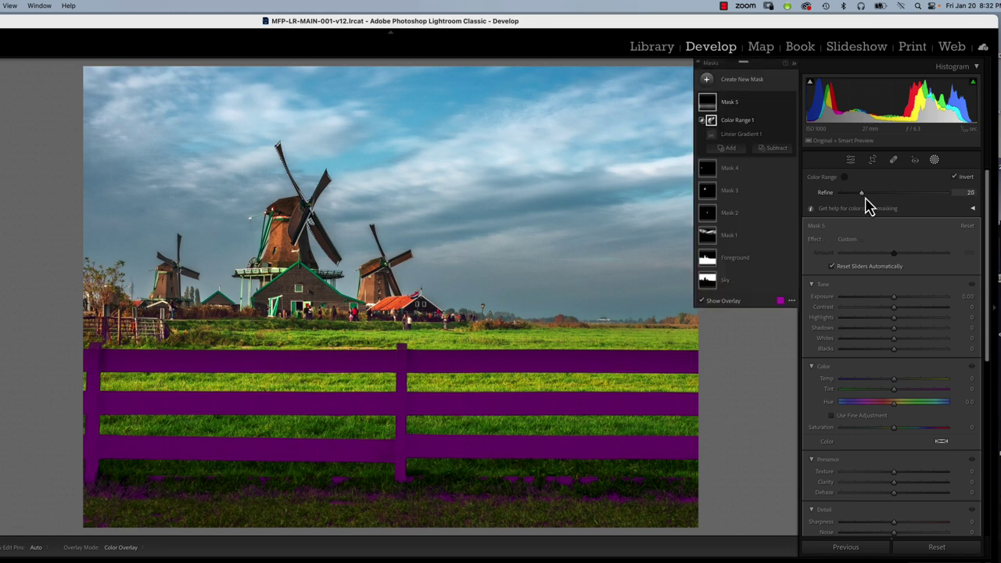
- Subtract a size 12 brush stroke from the fence mask along the grass below the lowest rail to clear the stray patches
left_click(769, 150)
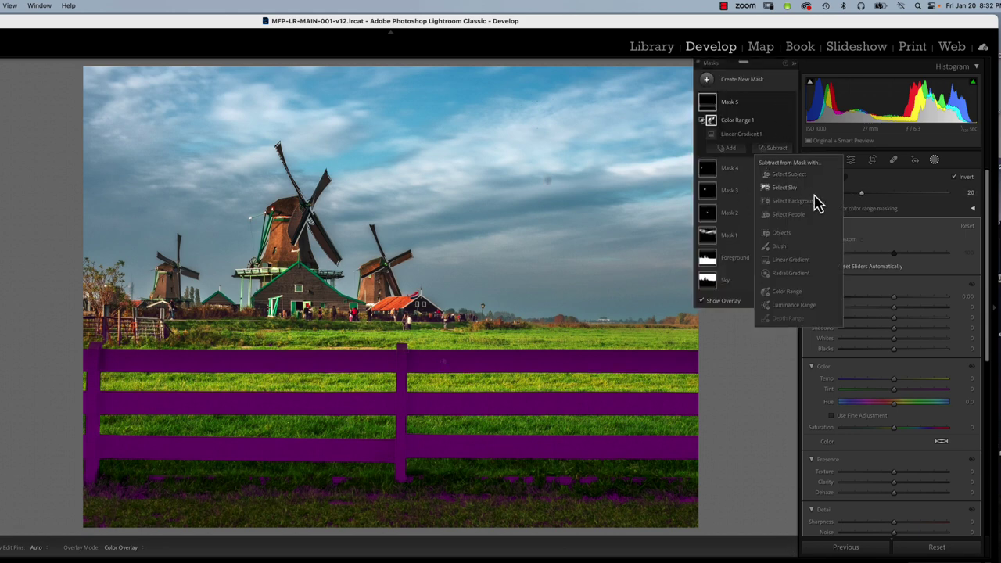
left_click(780, 247)
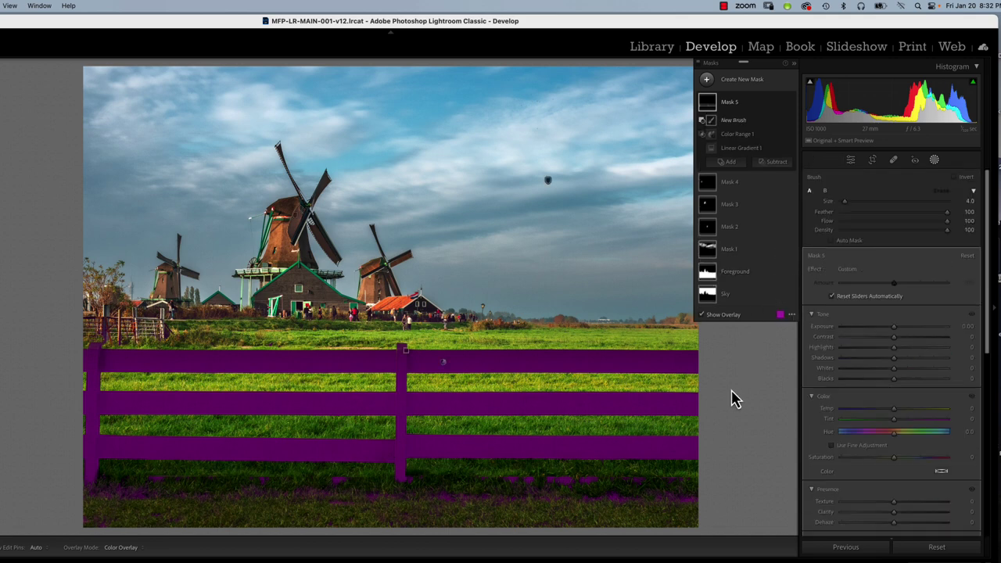
scroll(682, 499, "up", 4)
key("h")
mouse_move(620, 493)
left_mouse_down()
mouse_move(501, 479)
mouse_move(524, 486)
mouse_move(437, 488)
mouse_move(417, 495)
mouse_move(447, 499)
mouse_move(382, 502)
mouse_move(125, 484)
mouse_move(105, 502)
left_mouse_up()
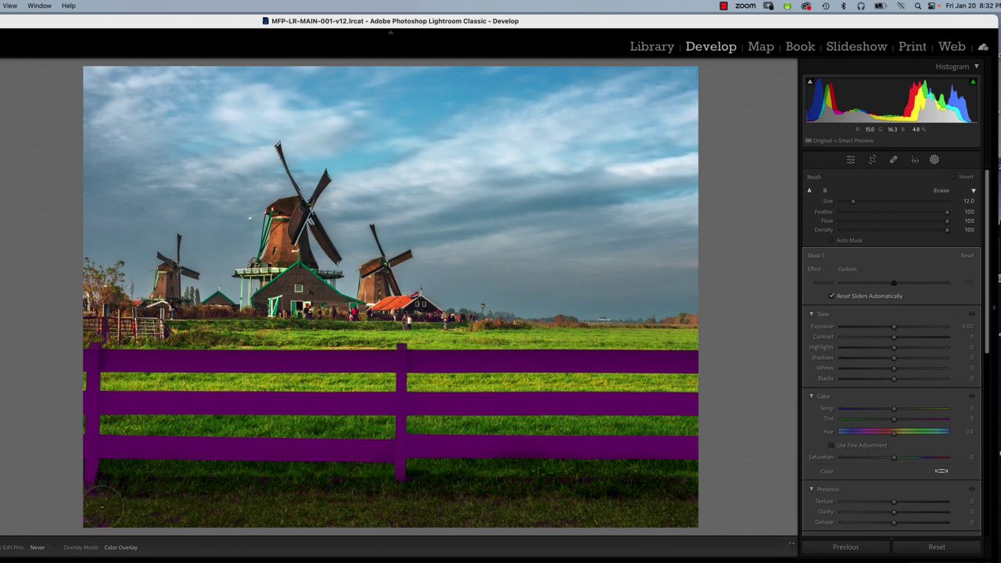
key("h")
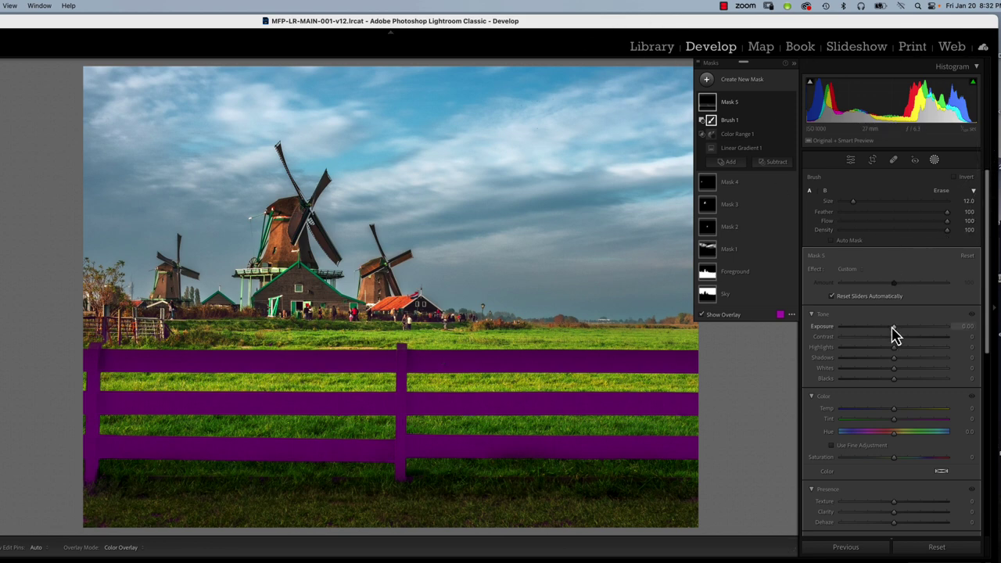
- Set the fence mask to Exposure 0.32, Clarity 30 and Shadows 20, and compare the result with the unedited photo
left_click_drag(896, 335, 889, 337)
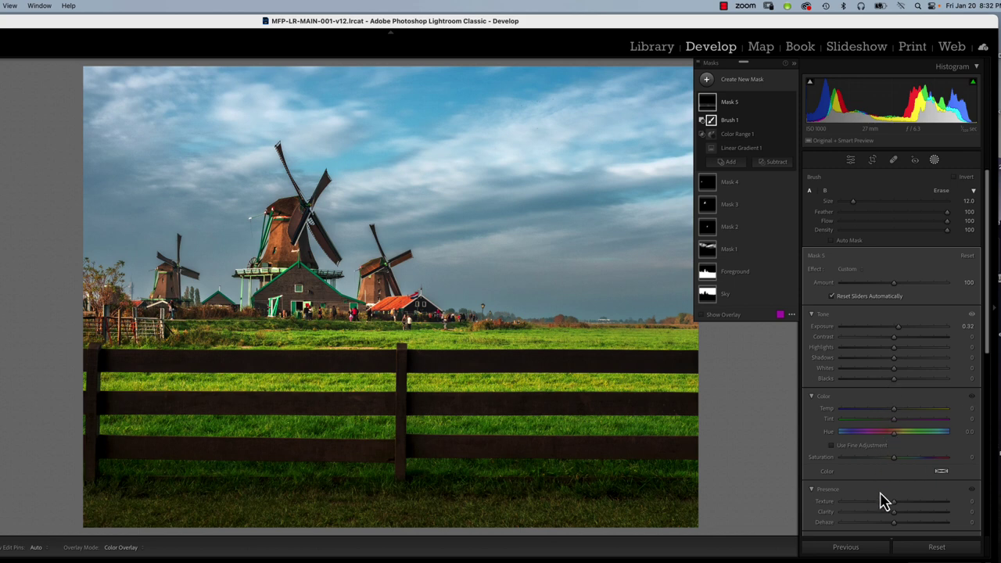
left_click_drag(895, 513, 908, 512)
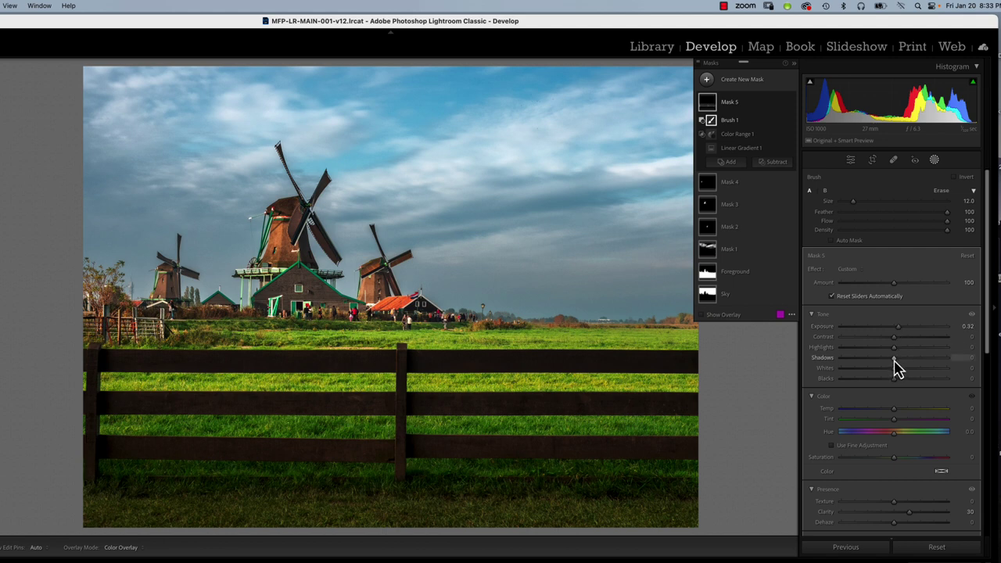
left_click_drag(895, 359, 906, 362)
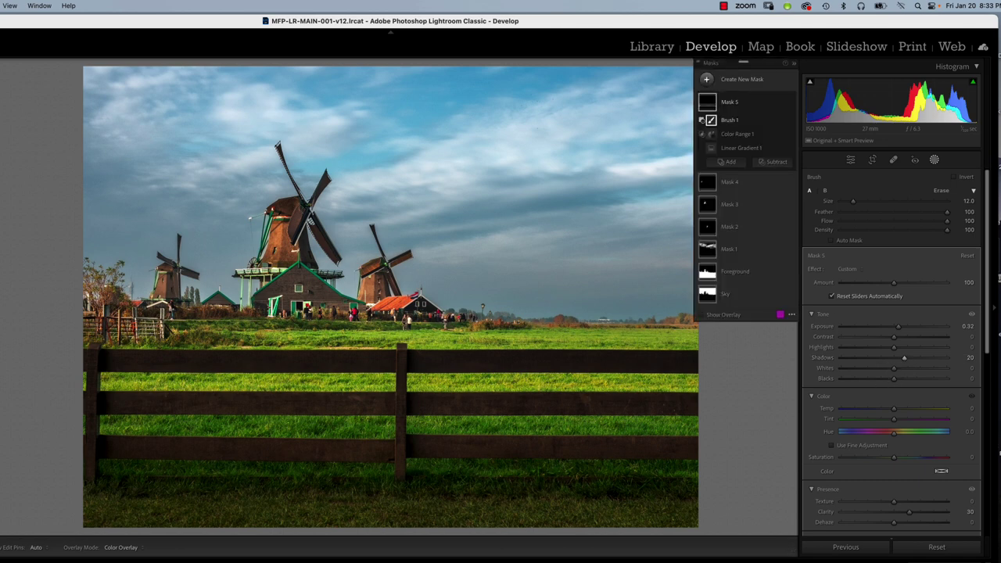
key("Right")
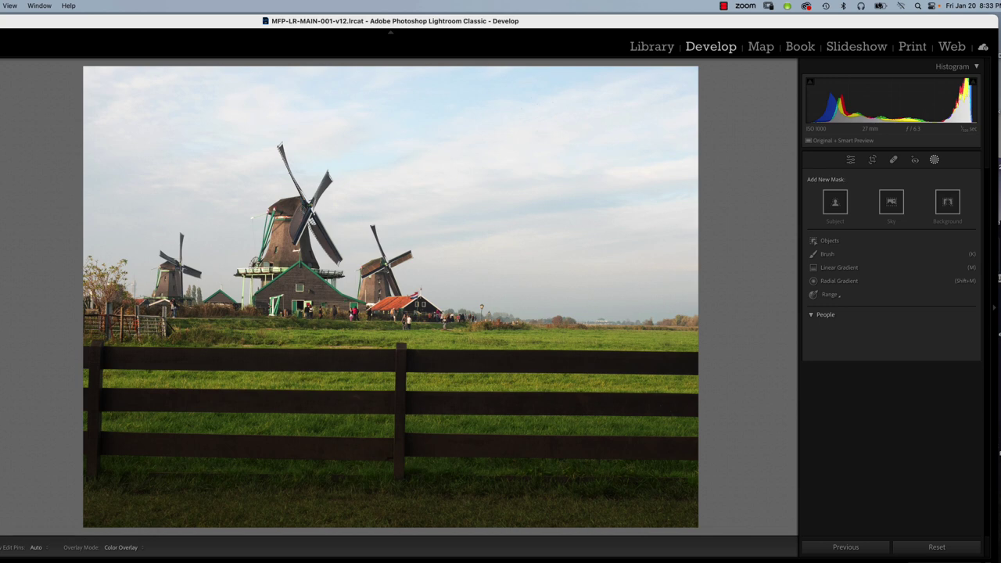
key("Left")
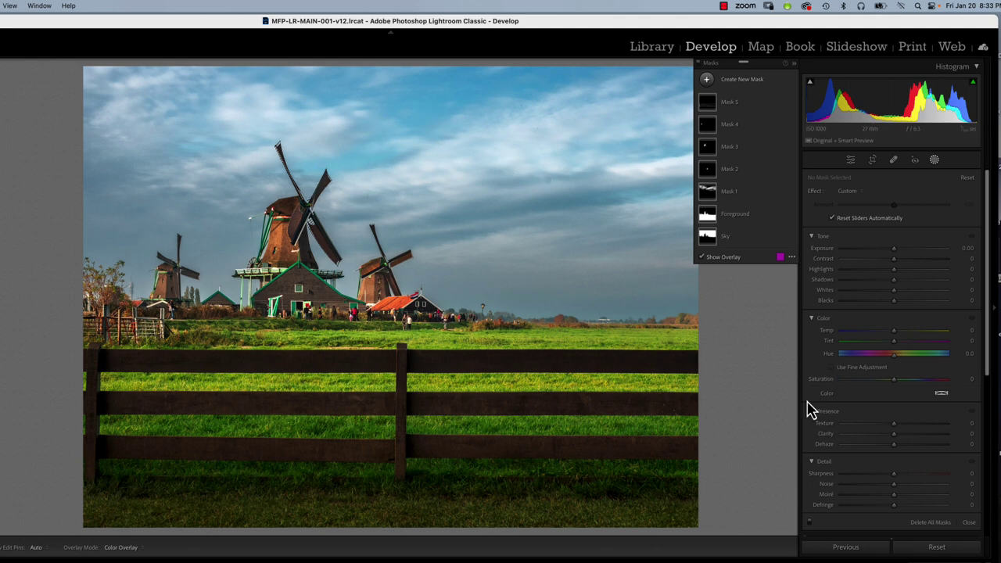
- Set the HSL Blue Hue to +43 and Blue Saturation to +24, and the photo's overall Whites to +30
left_click(935, 162)
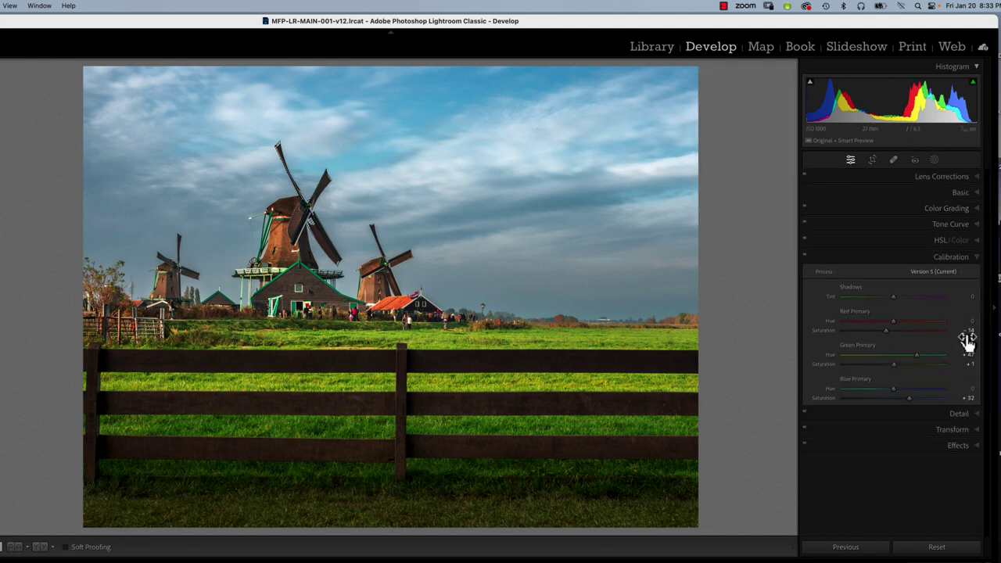
left_click(942, 243)
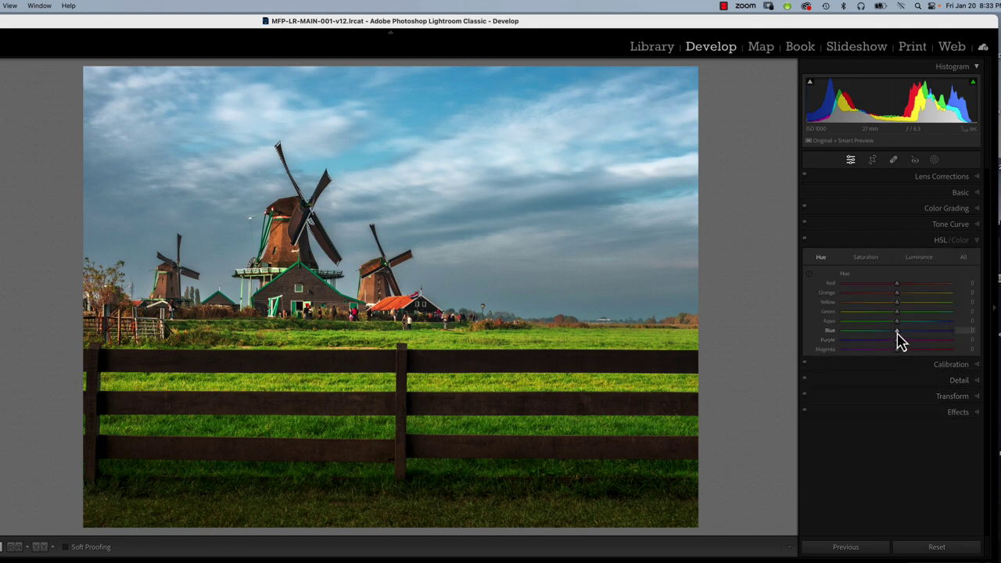
left_click_drag(899, 335, 911, 336)
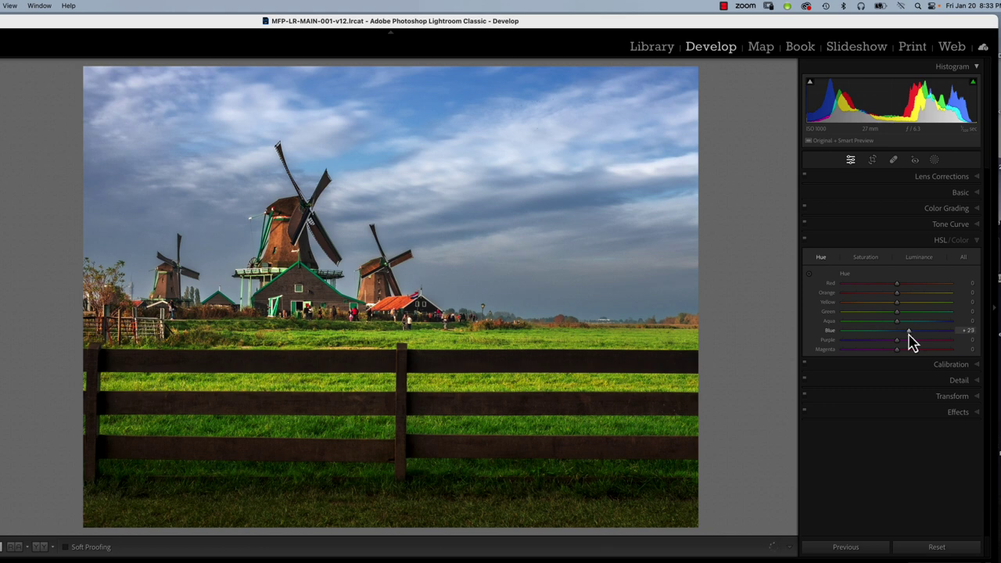
left_click(867, 258)
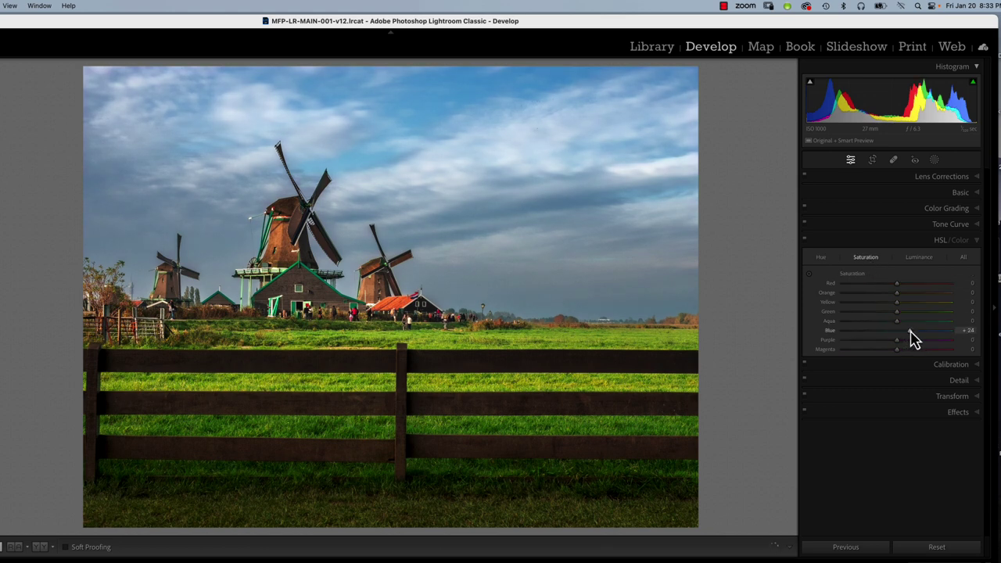
mouse_move(920, 331)
left_mouse_down()
mouse_move(909, 338)
mouse_move(922, 335)
left_mouse_up()
left_click(821, 259)
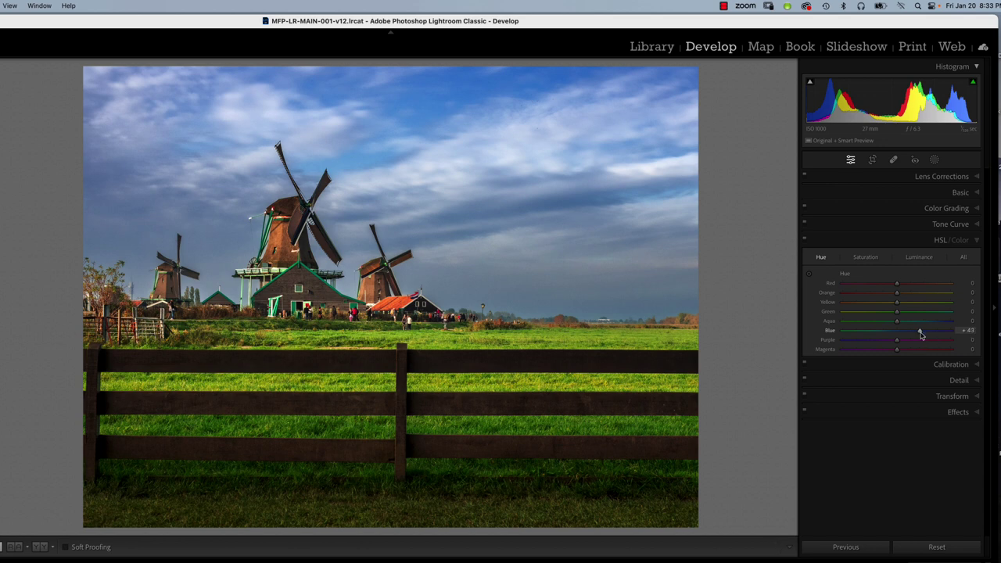
left_click(978, 194)
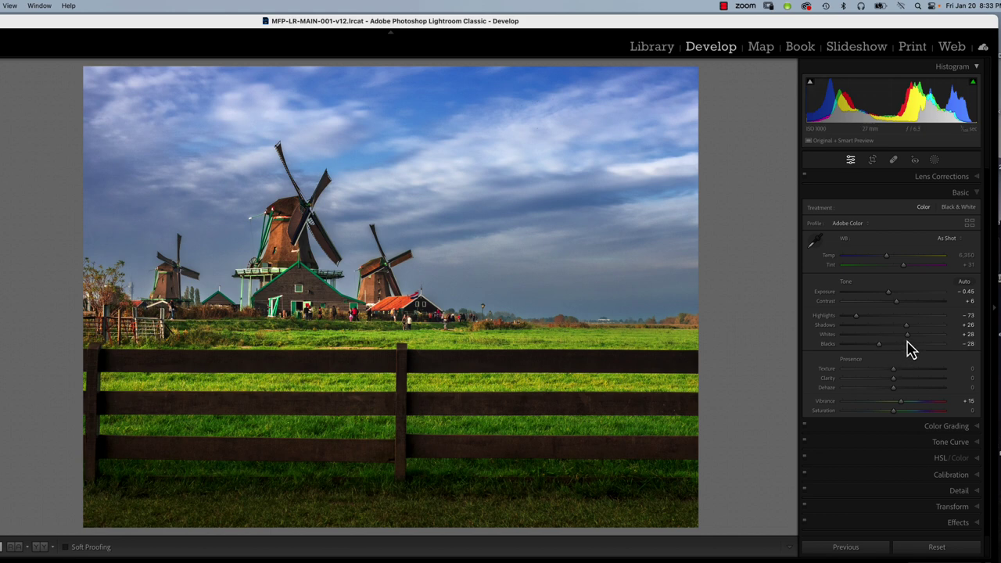
left_click_drag(908, 337, 909, 337)
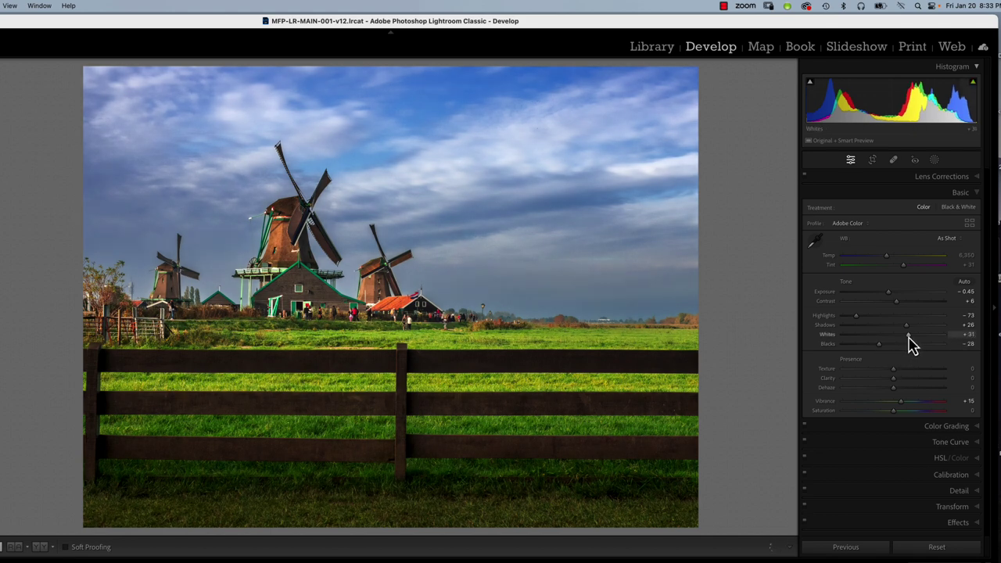
- Raise the Whites of the Sky mask slightly to brighten the sky's lightest areas
left_click(935, 160)
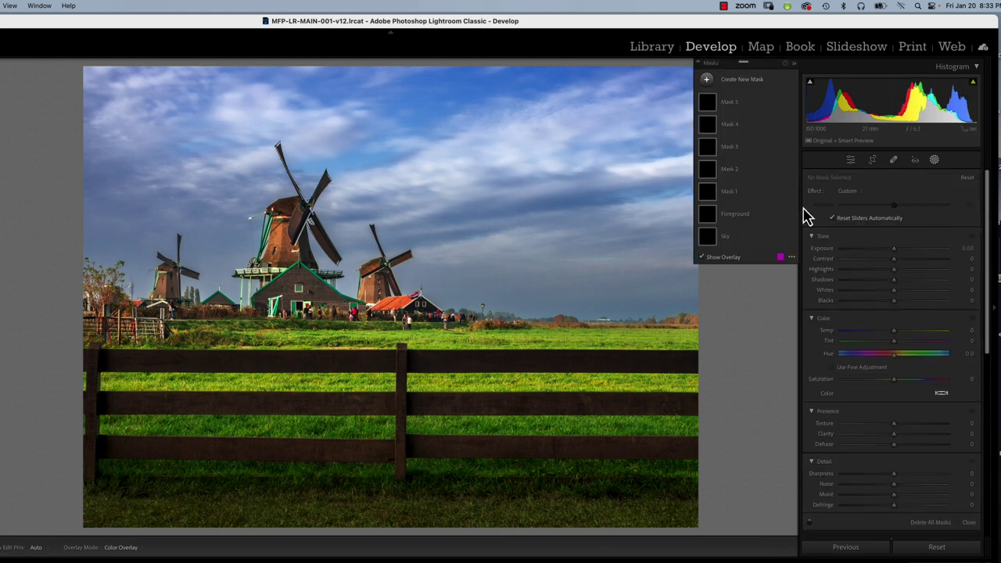
left_click(709, 242)
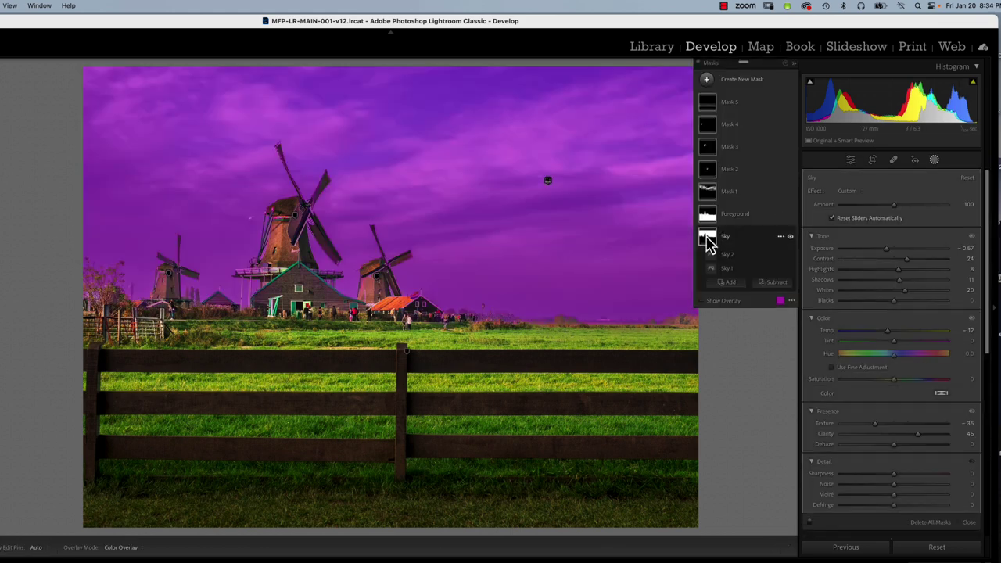
left_click_drag(906, 294, 914, 301)
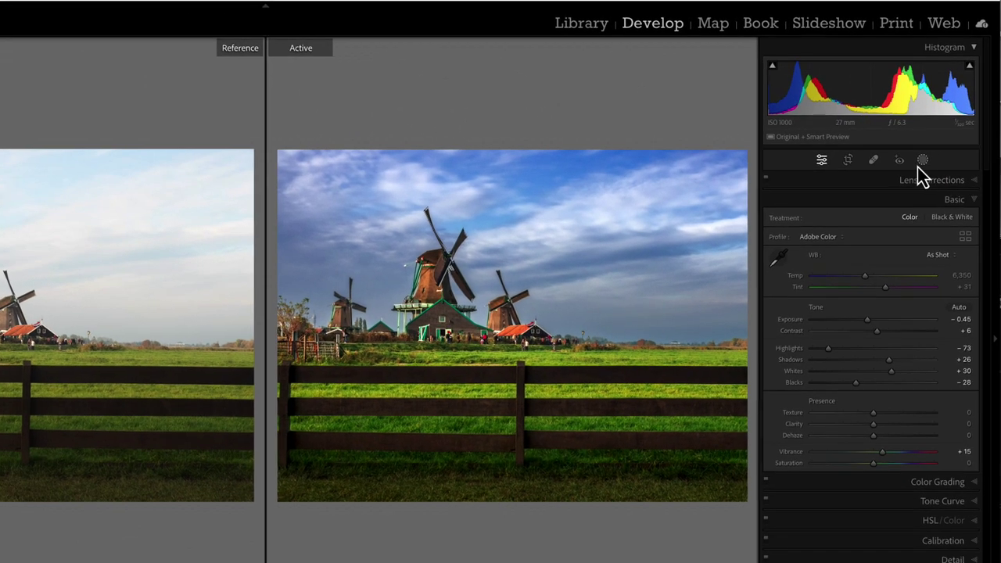
- Review the available new-mask types, the Foreground mask's options and its subtraction choices, and collapse the list of masks
left_click(924, 161)
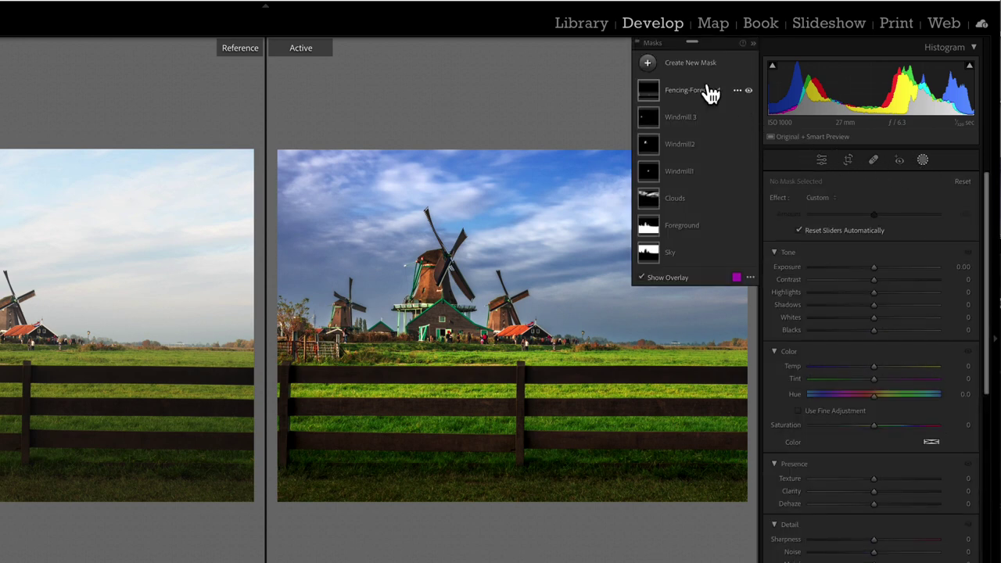
left_click(651, 66)
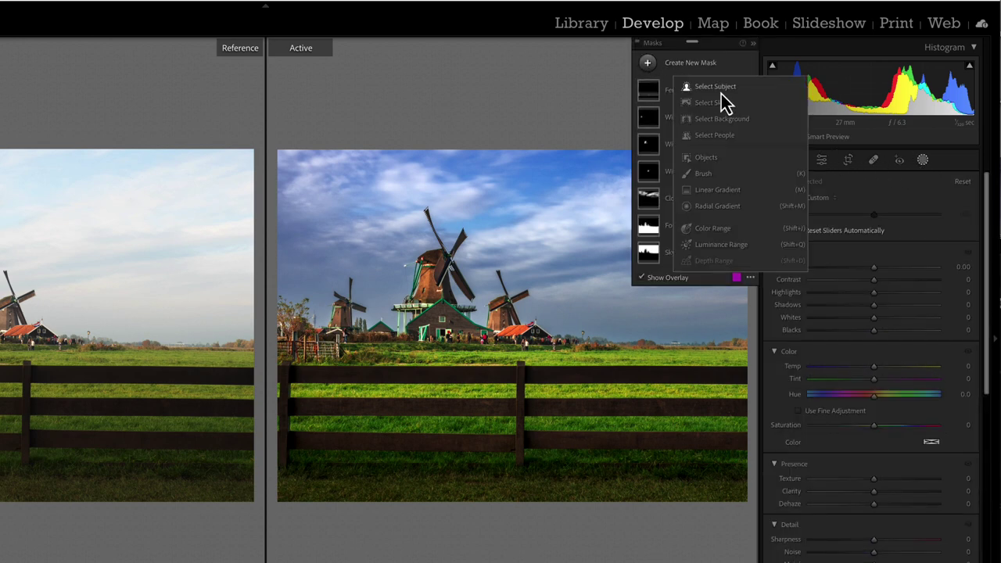
left_click(712, 159)
left_click(668, 86)
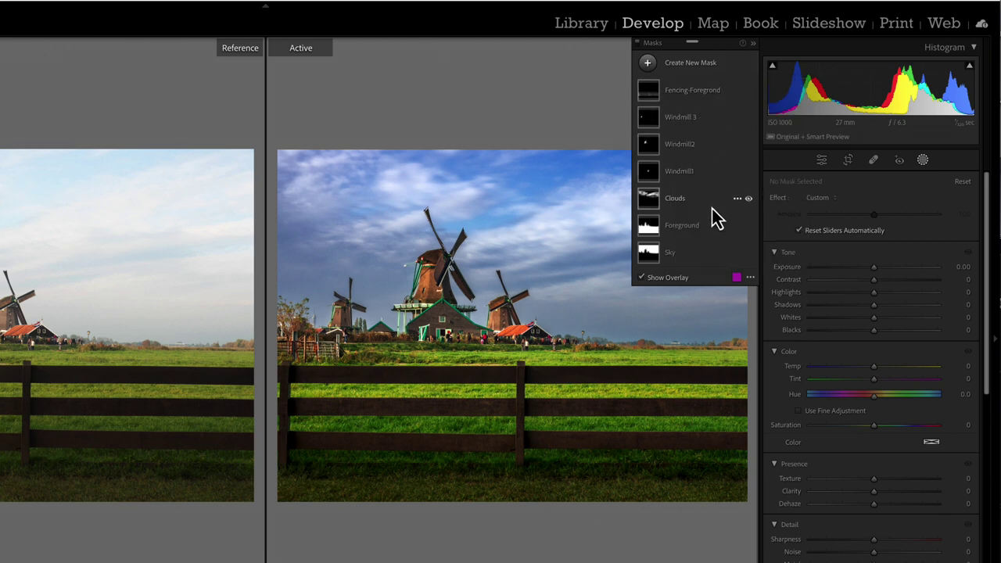
left_click(737, 226)
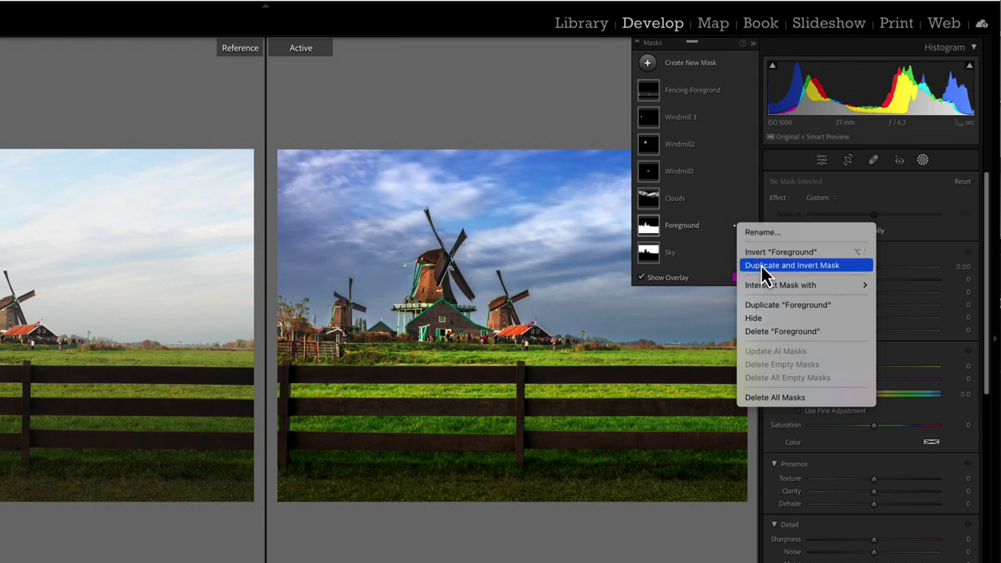
mouse_move(772, 287)
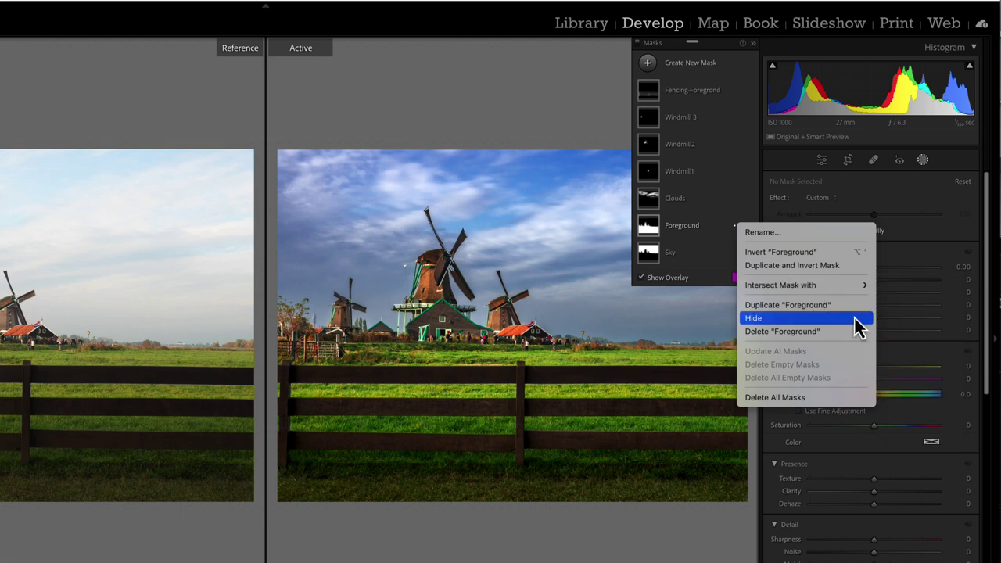
left_click(719, 236)
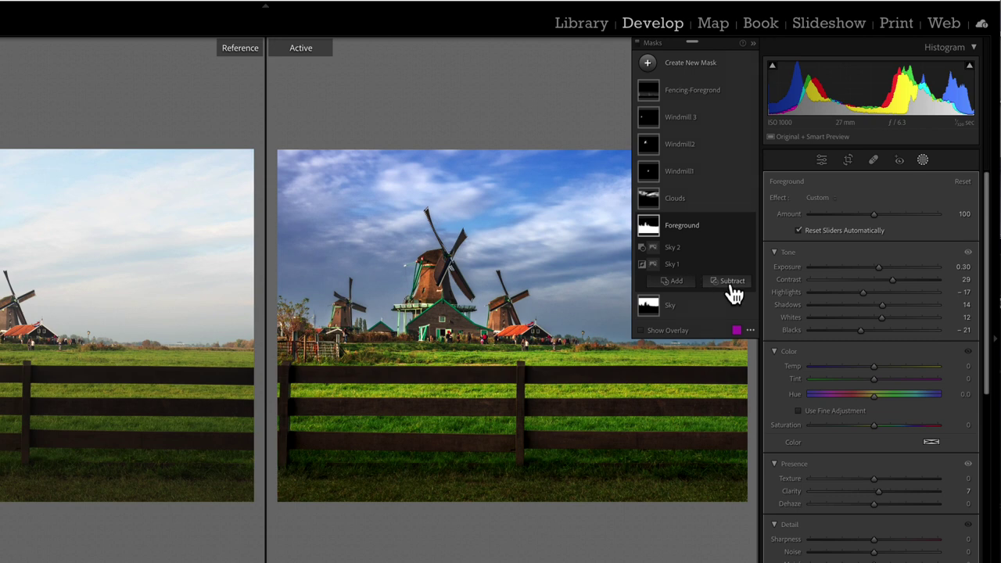
left_click(734, 284)
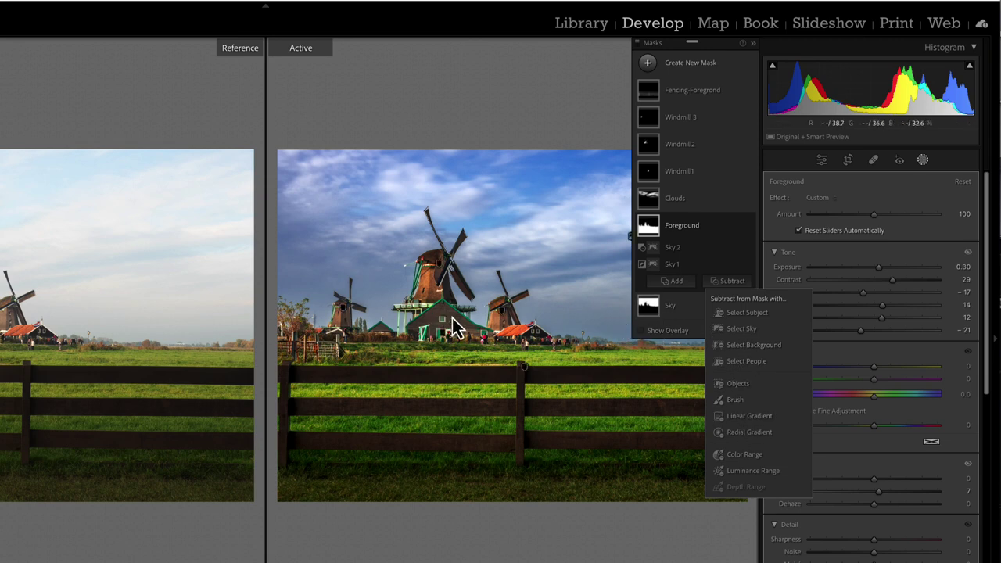
left_click(547, 122)
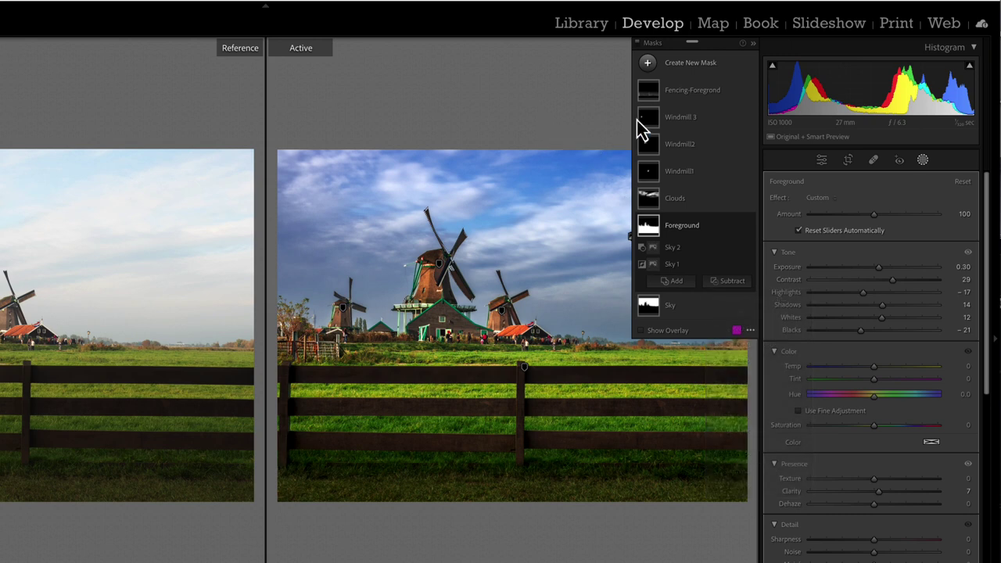
left_click(753, 44)
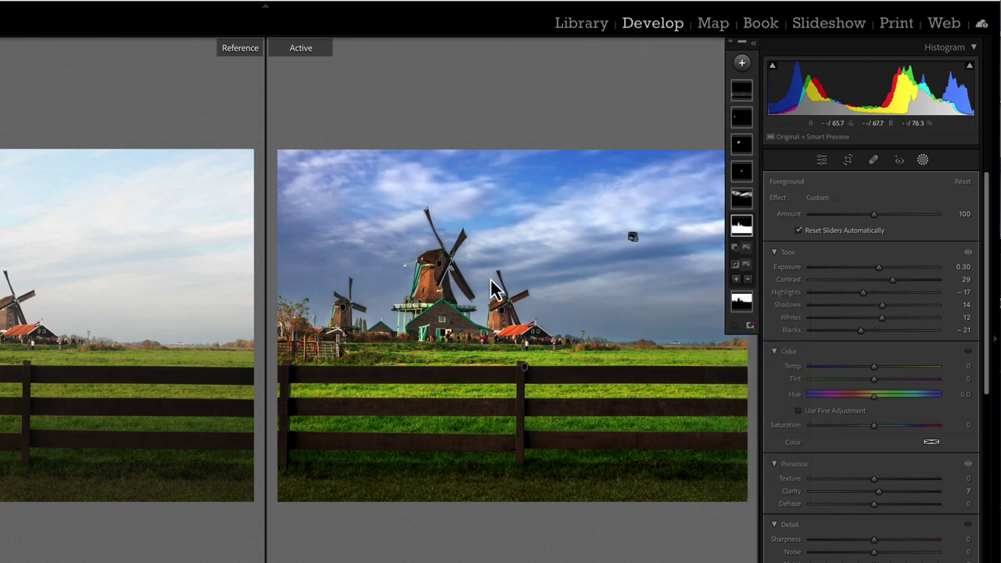